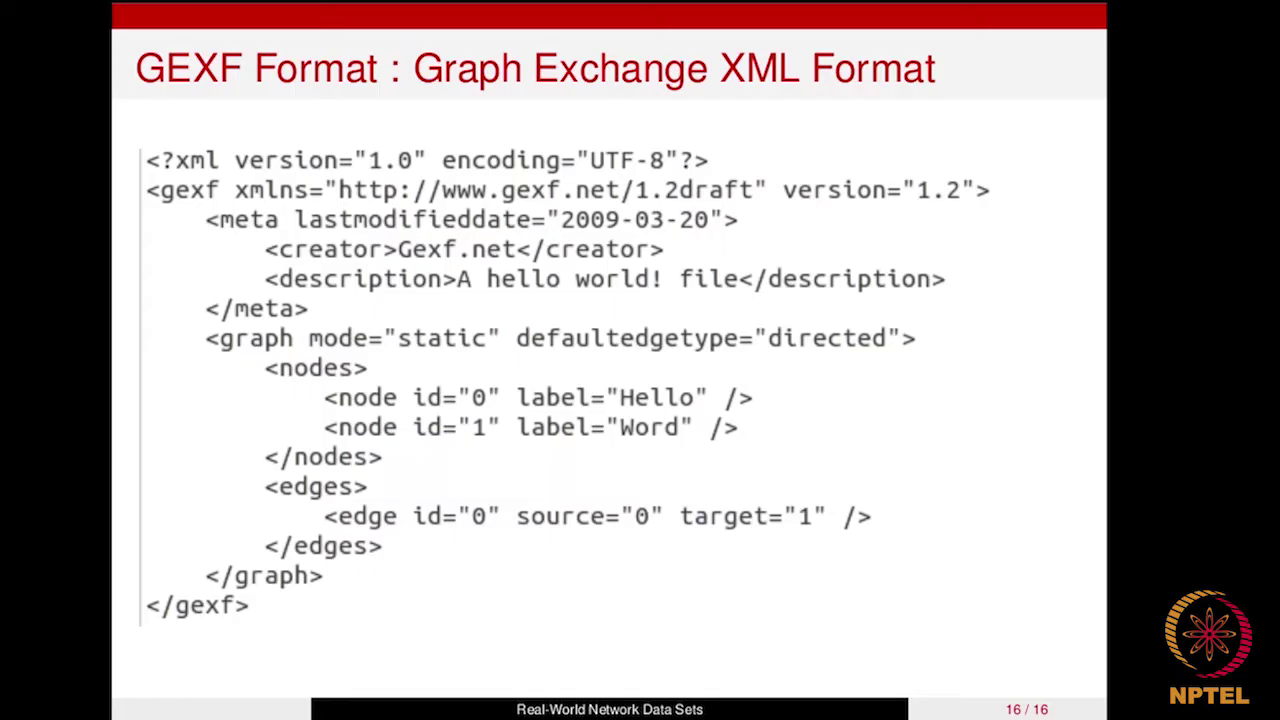
# Step: Switch from the GEXF slide in the PDF viewer to the Chrome new tab
pyautogui.hotkey('alt', 'Tab')
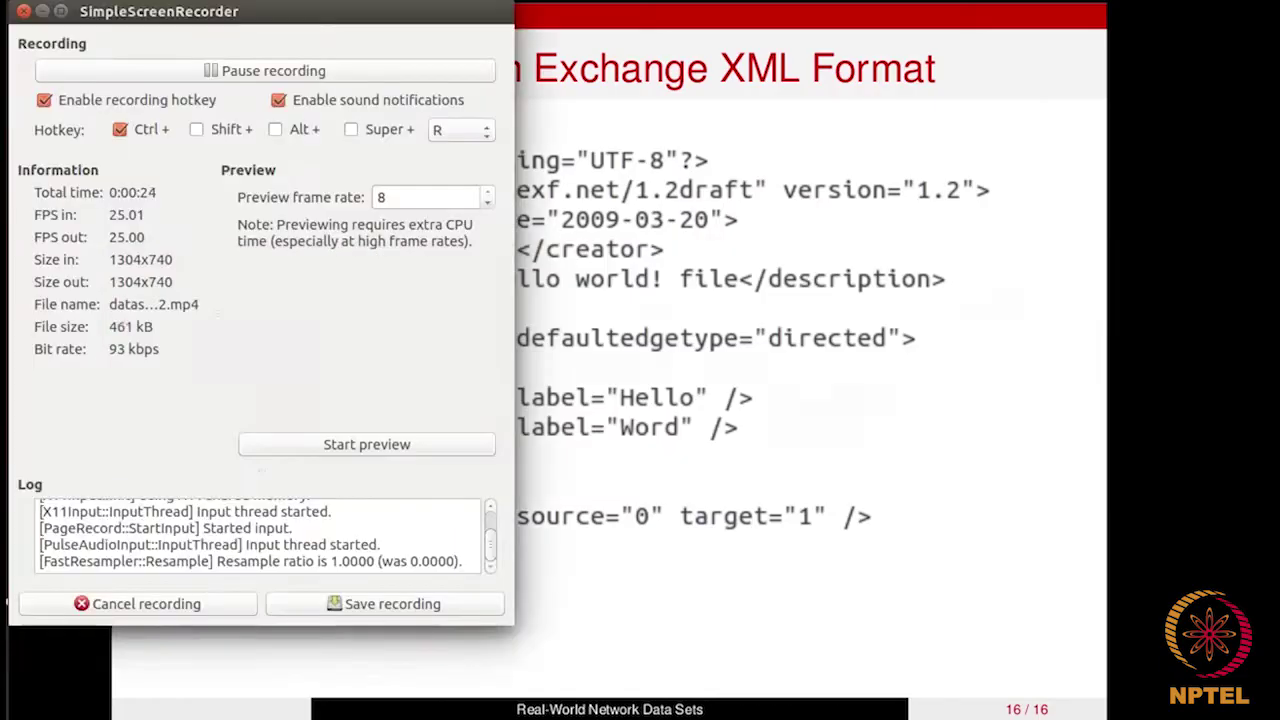
pyautogui.hotkey('alt', 'Tab')
pyautogui.hotkey('alt', 'Tab')
pyautogui.hotkey('alt', 'Tab')
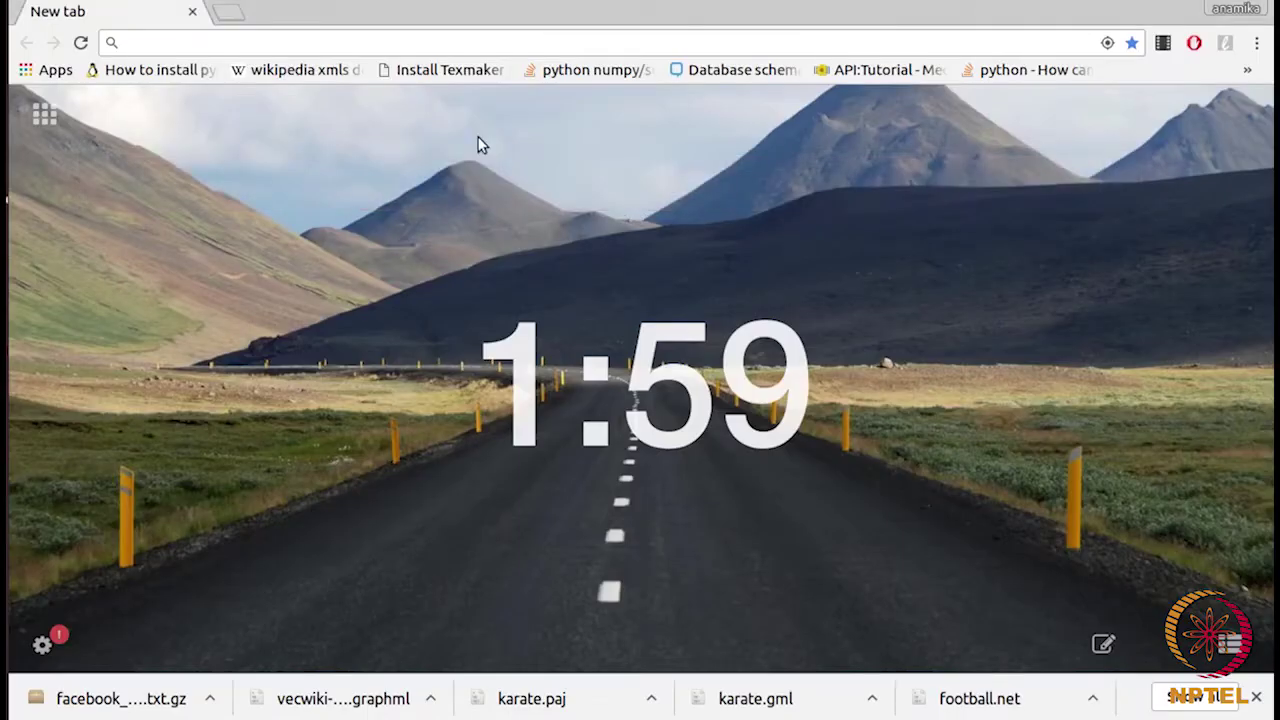
# Step: Search Google for 'network datas sets'
pyautogui.write('ne')
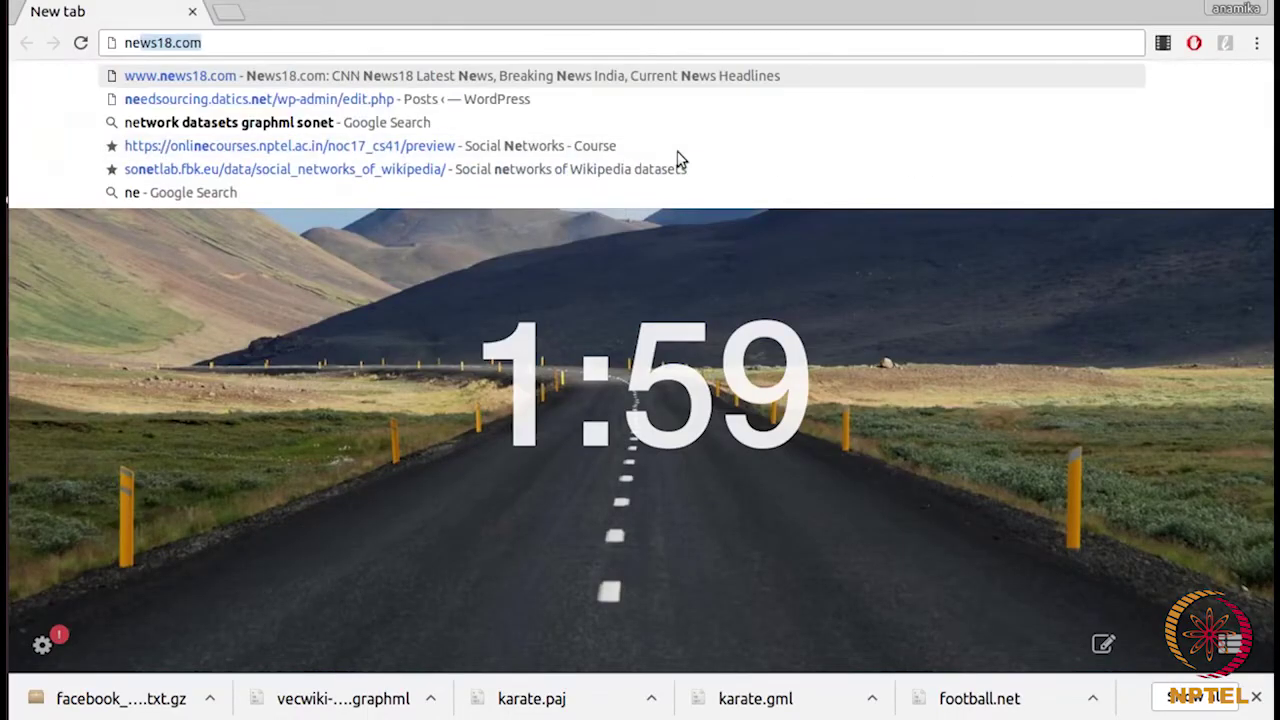
pyautogui.write('twork datas sets')
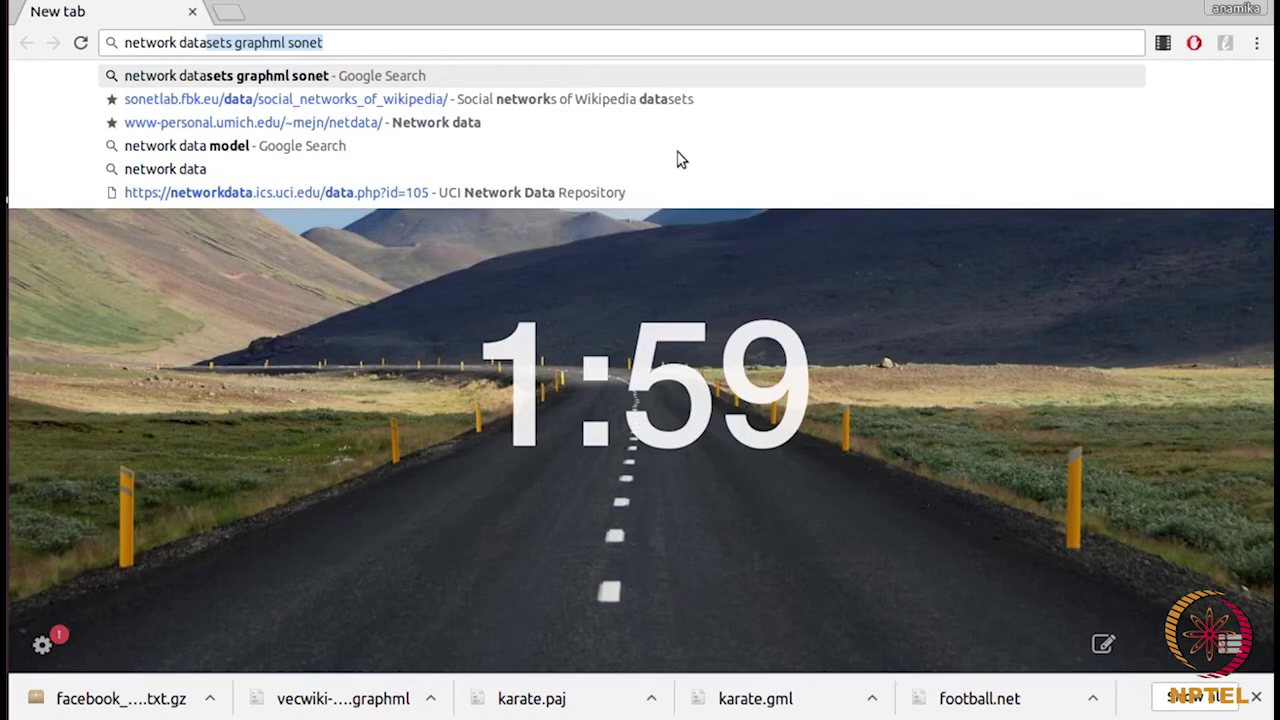
pyautogui.press('Return')
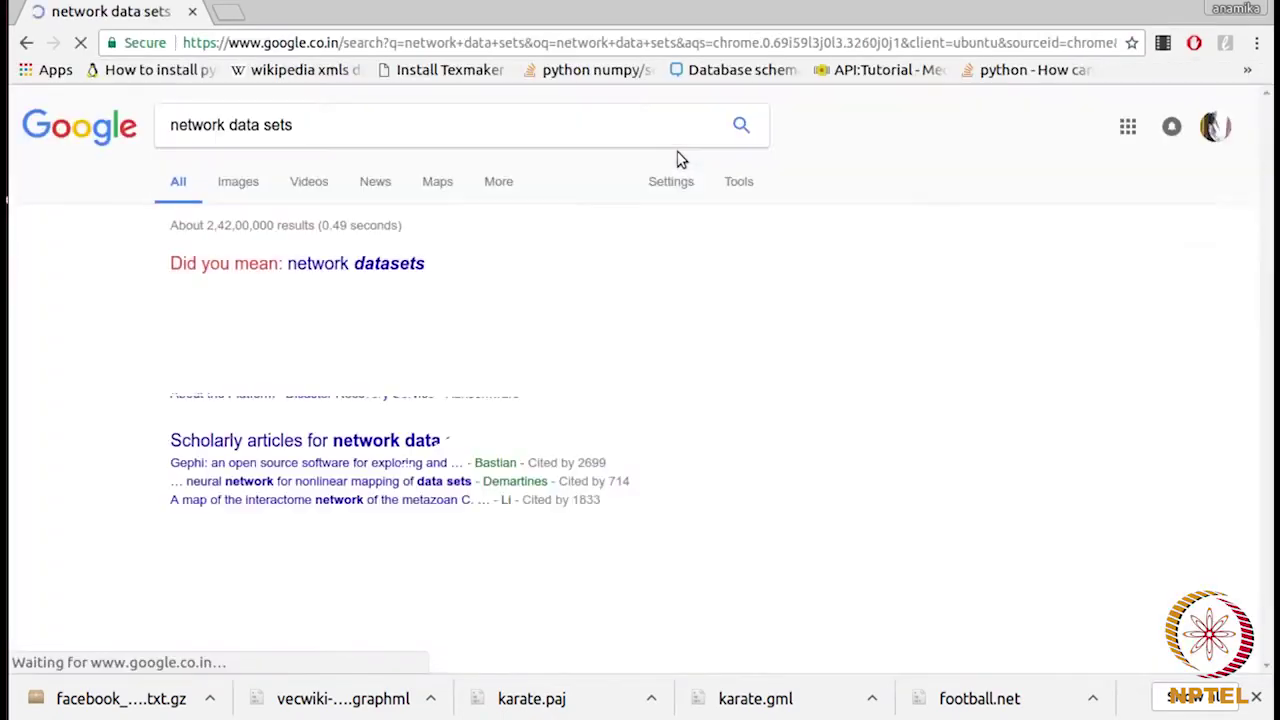
pyautogui.scroll(-3, 860, 347)
pyautogui.scroll(2, 858, 346)
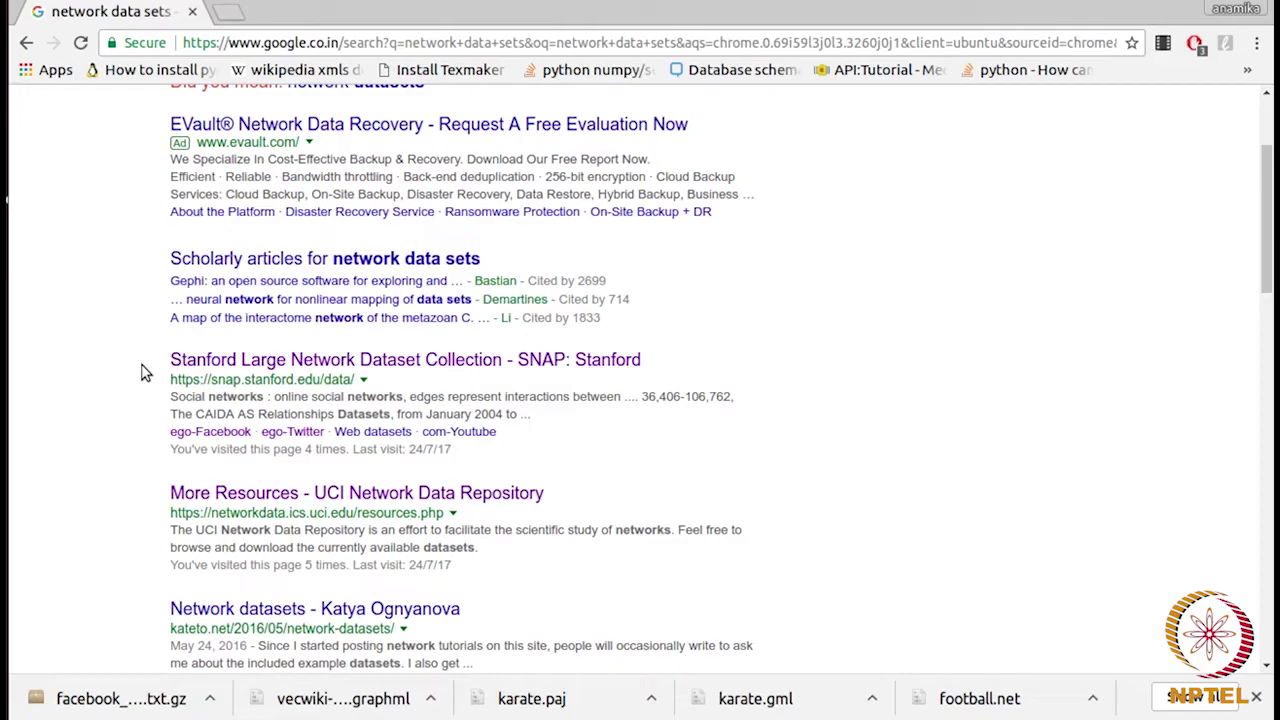
# Step: Open the Stanford, UCI Network Data Repository and KONECT results in new tabs
pyautogui.rightClick(548, 362)
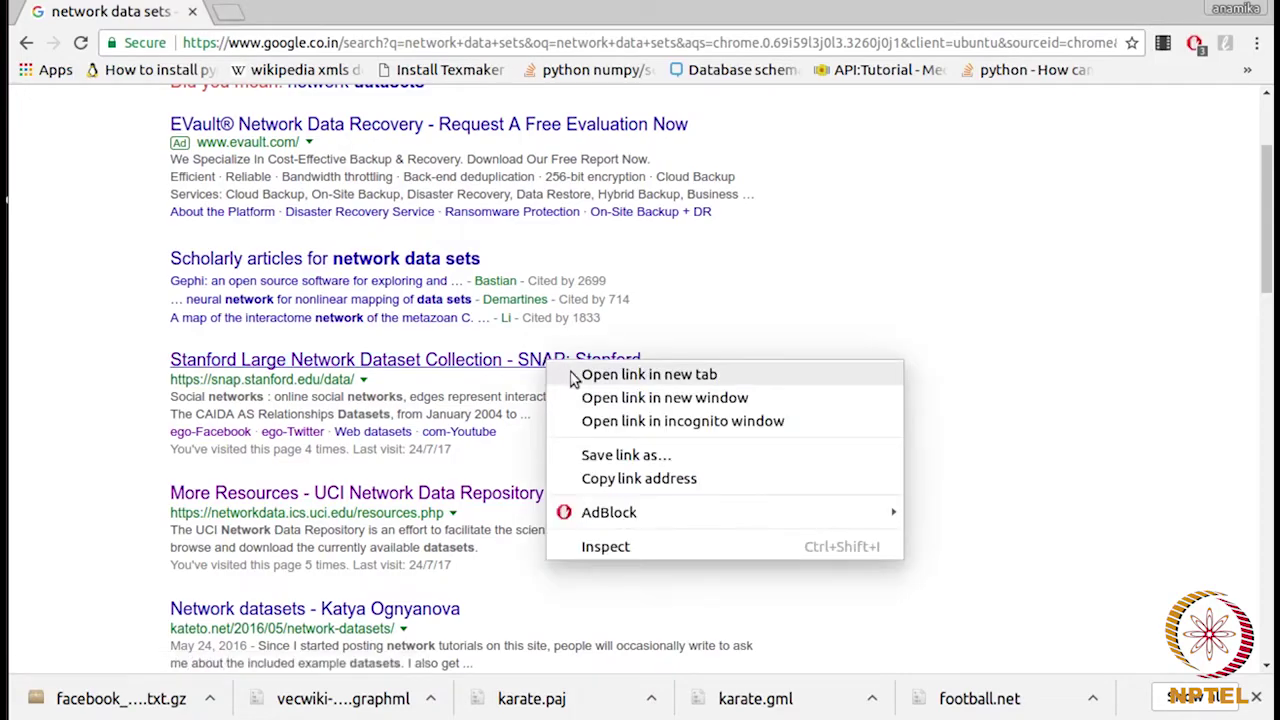
pyautogui.click(648, 374)
pyautogui.scroll(-3, 578, 342)
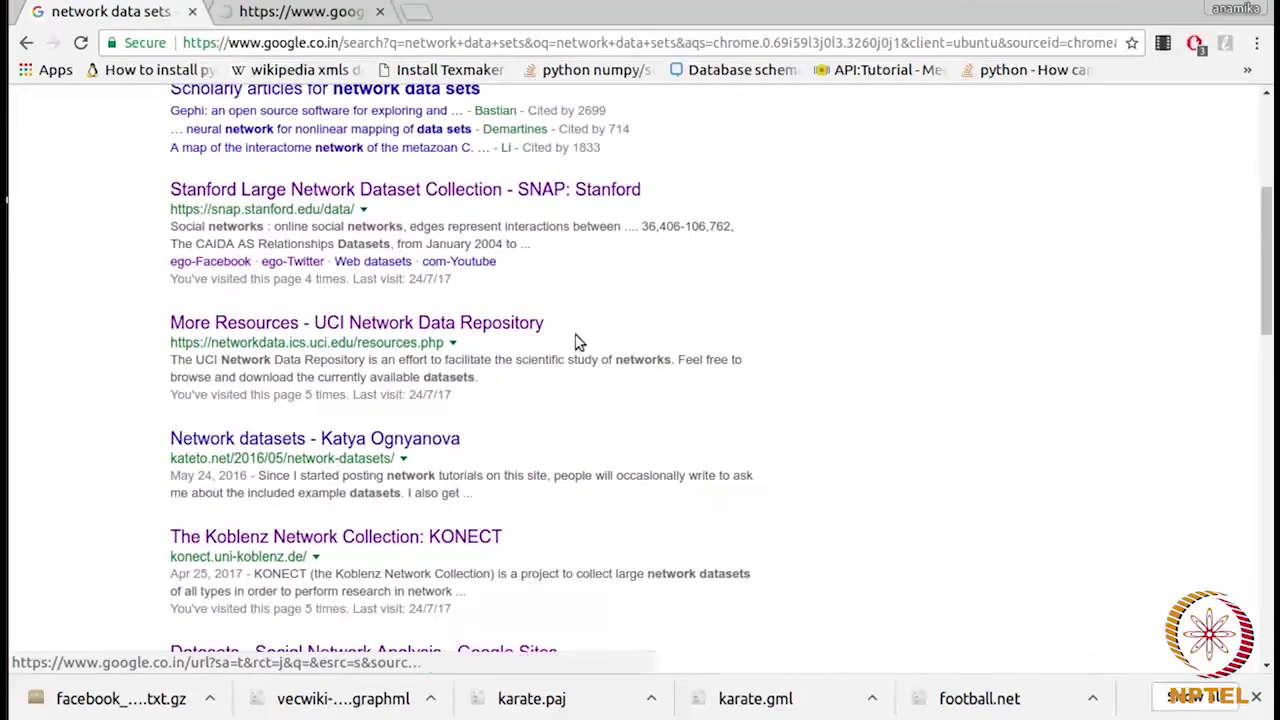
pyautogui.rightClick(532, 328)
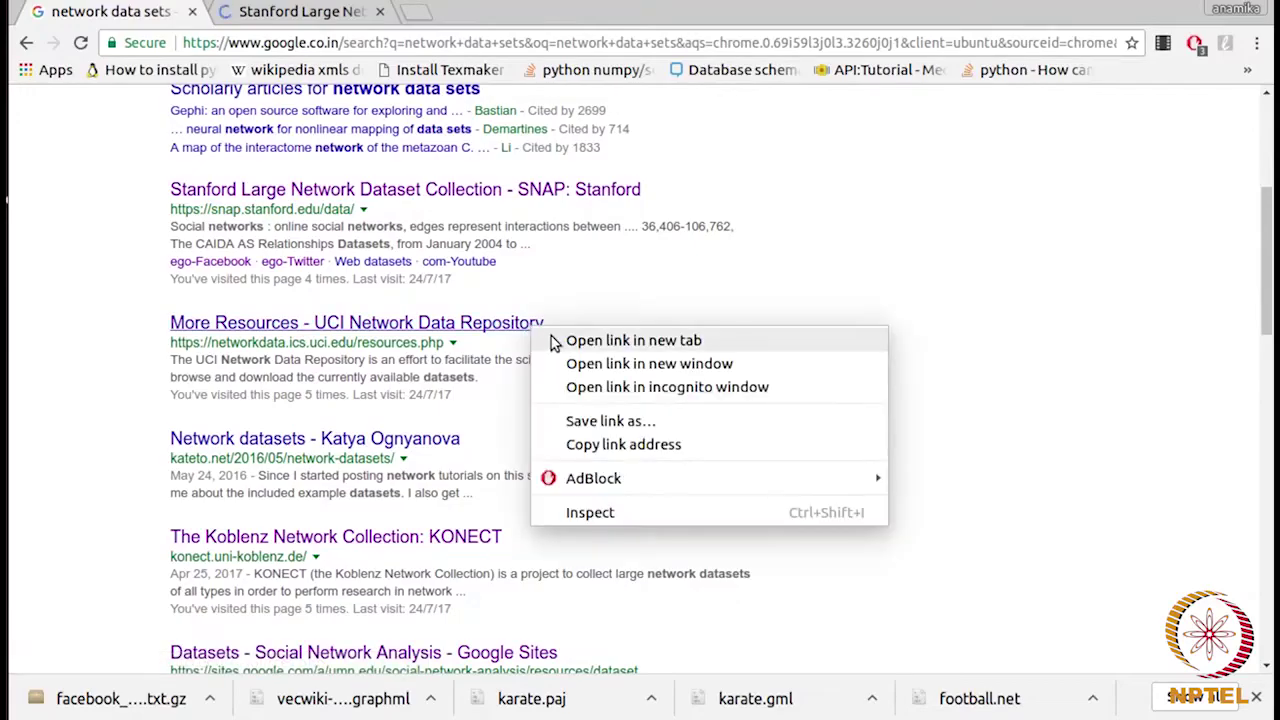
pyautogui.click(555, 342)
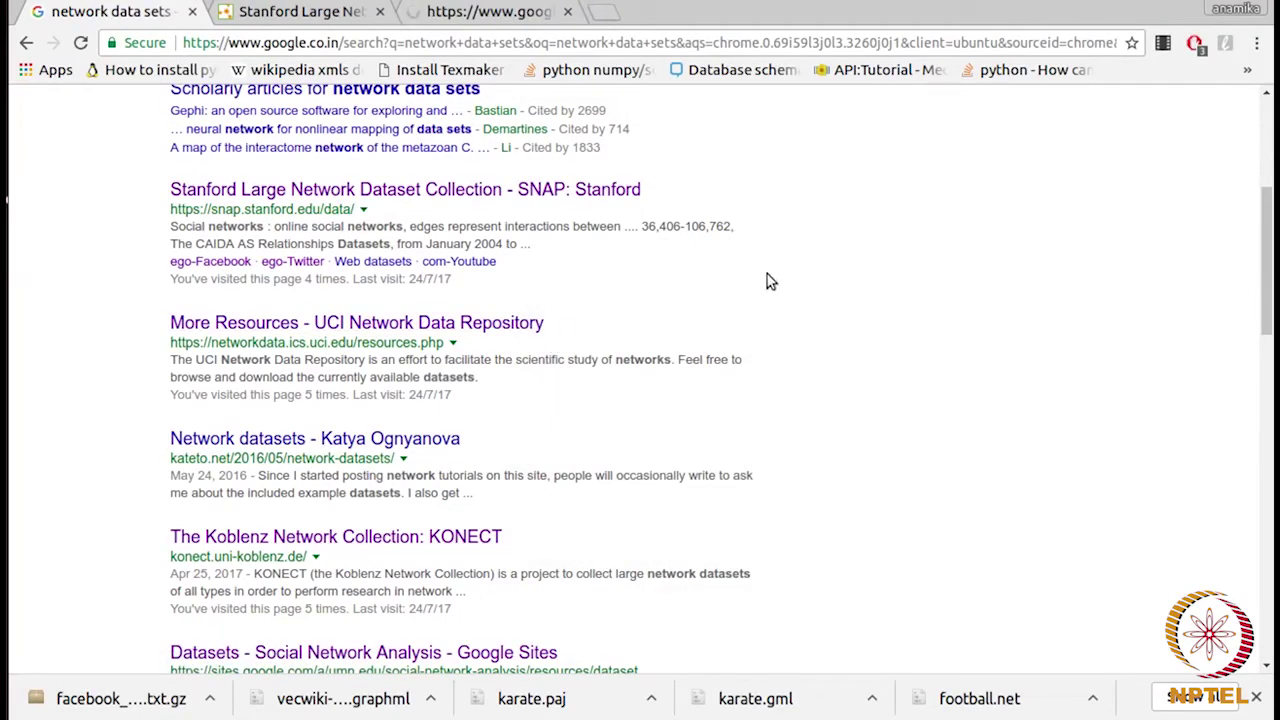
pyautogui.scroll(-3, 770, 280)
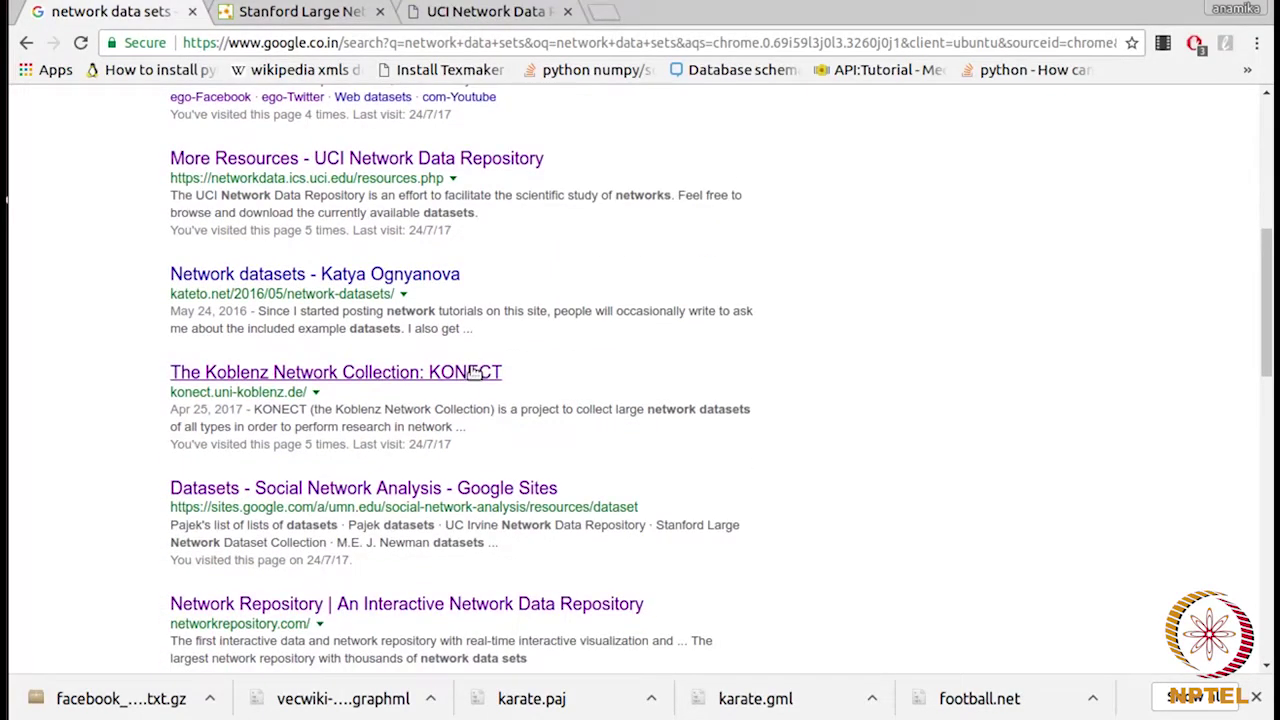
pyautogui.rightClick(498, 378)
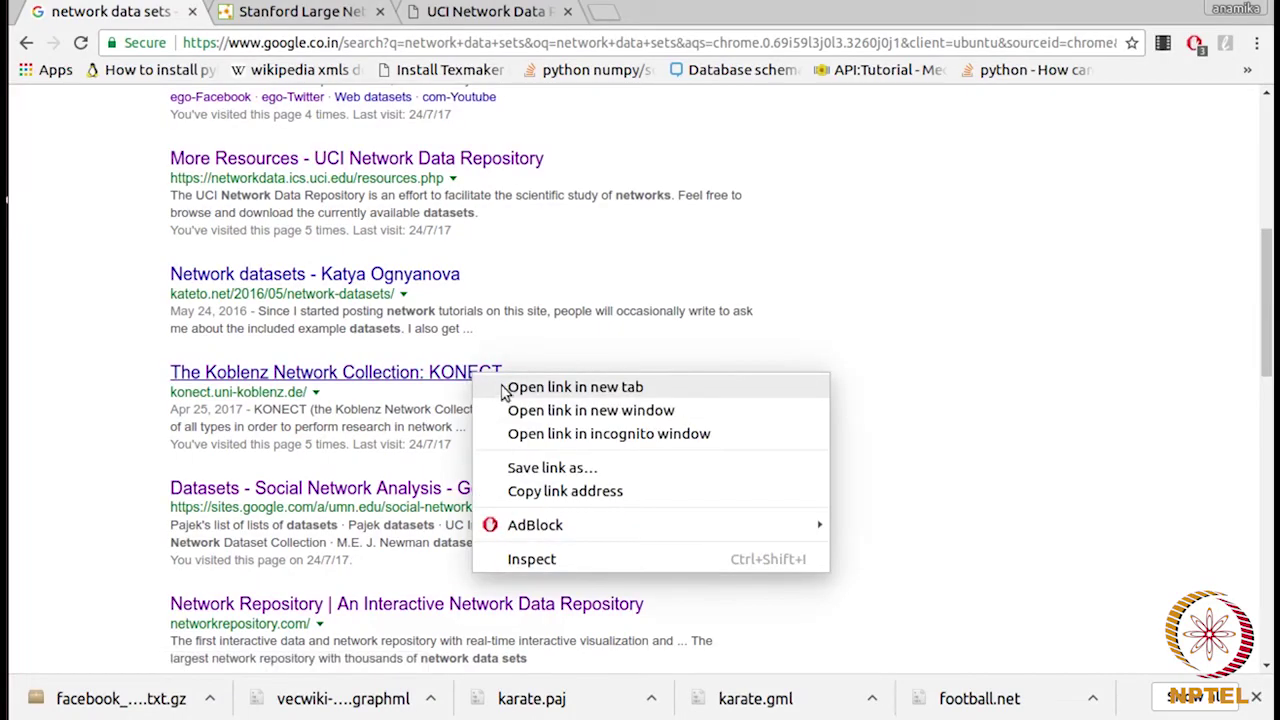
pyautogui.click(510, 388)
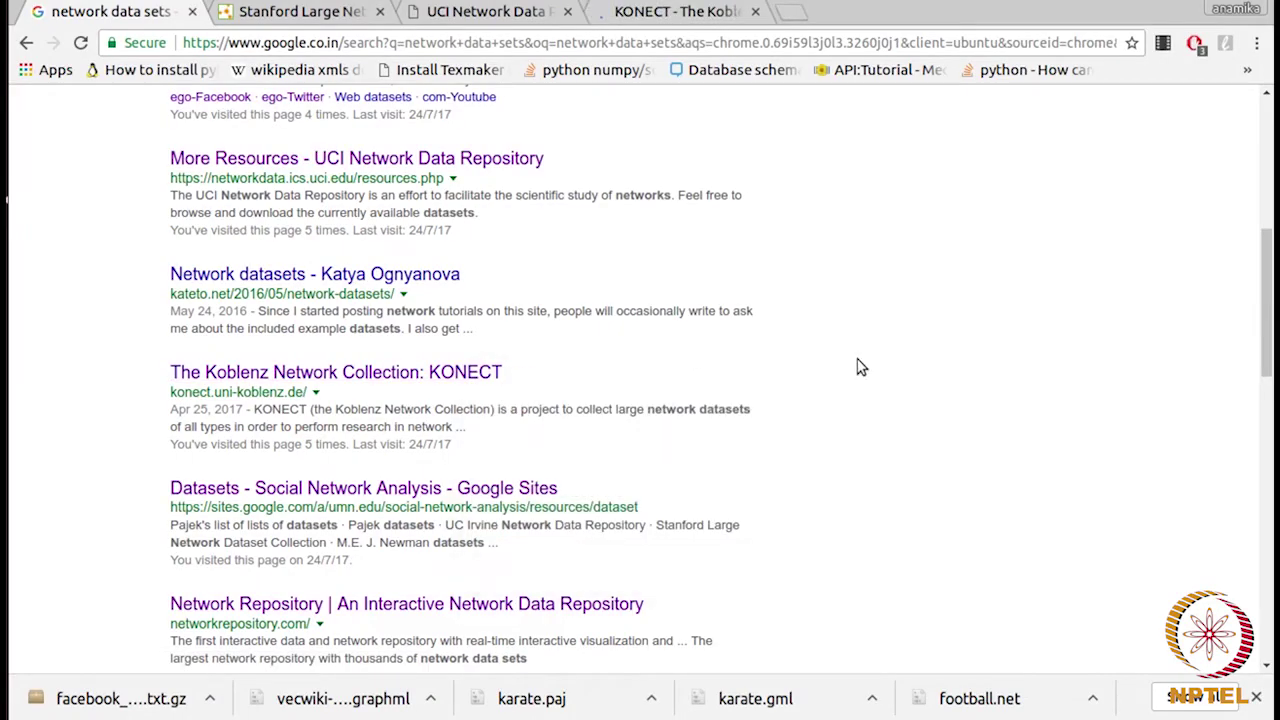
# Step: Scroll the remaining results and switch to the Stanford dataset collection tab
pyautogui.scroll(-8, 860, 367)
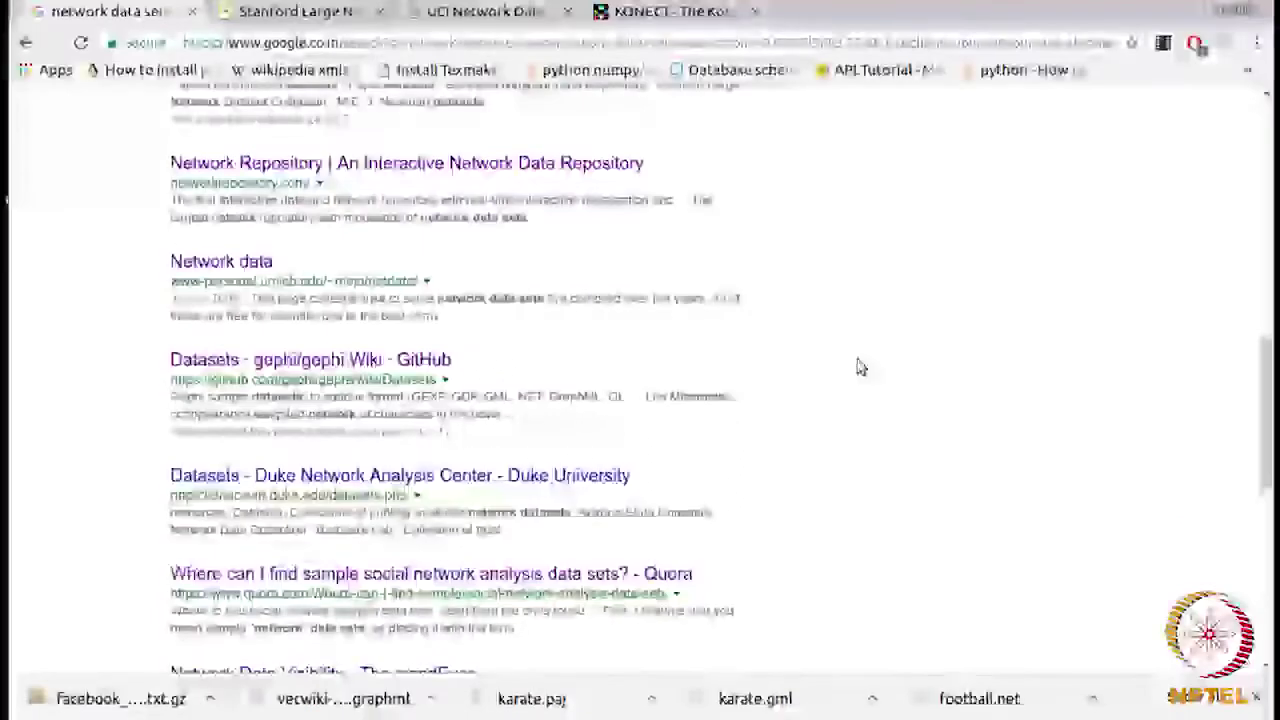
pyautogui.scroll(-3, 860, 367)
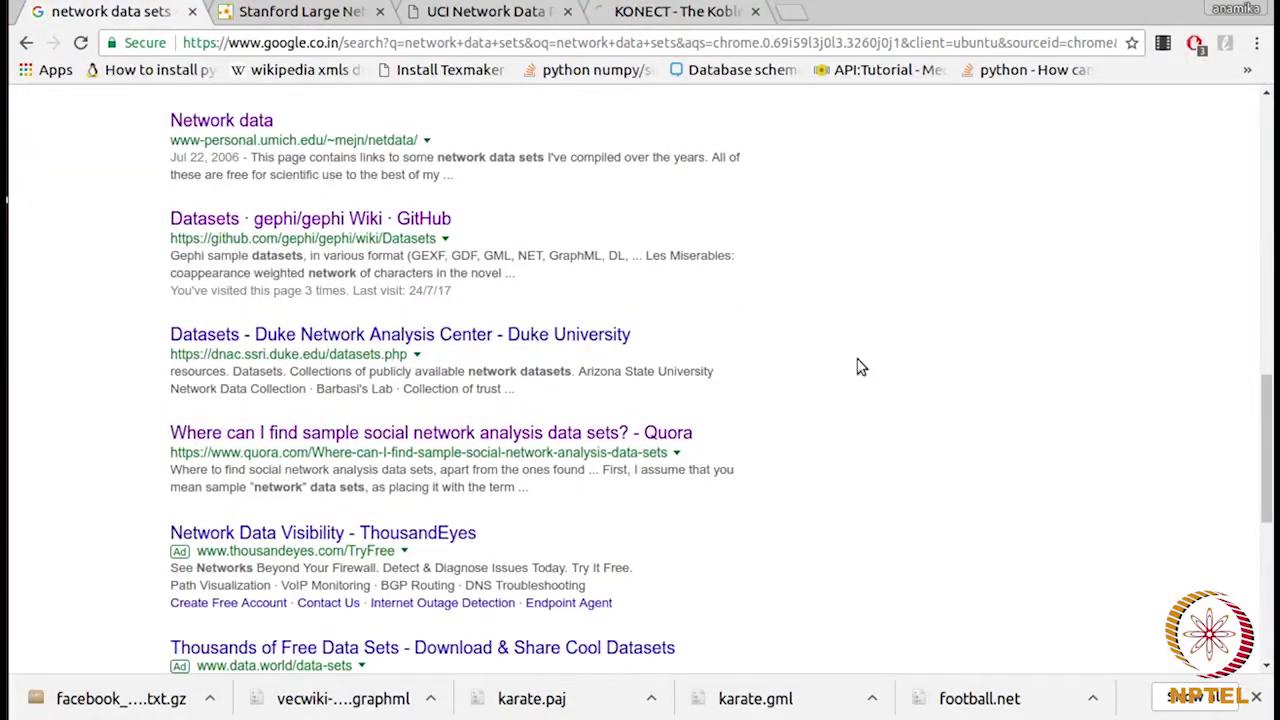
pyautogui.hotkey('ctrl', 'Tab')
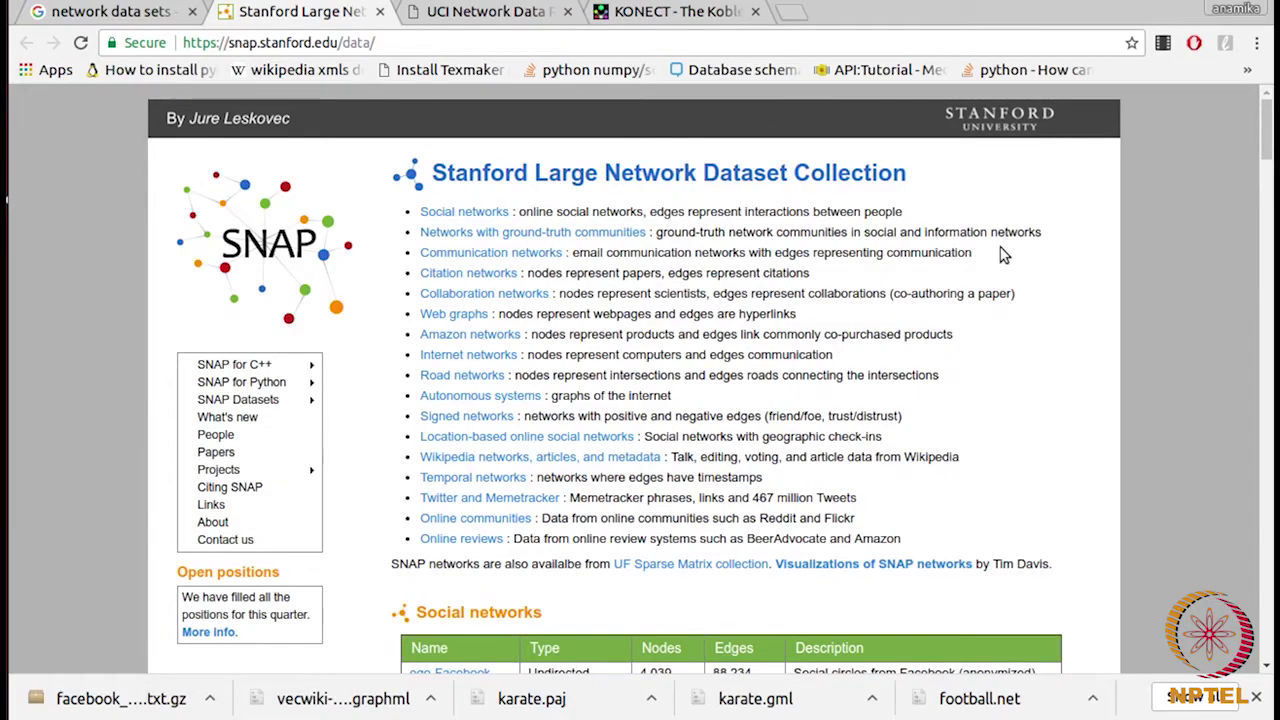
pyautogui.scroll(-2, 1003, 255)
pyautogui.scroll(2, 684, 211)
pyautogui.scroll(-1, 706, 213)
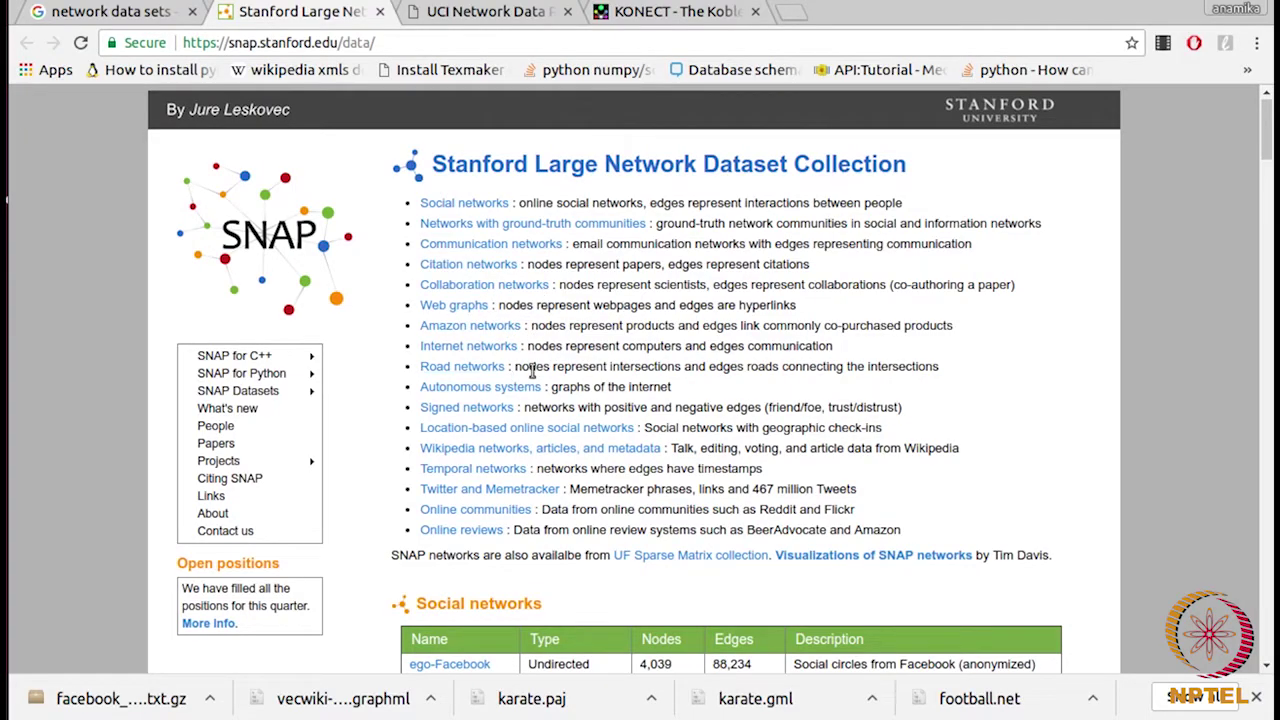
pyautogui.scroll(-1, 566, 370)
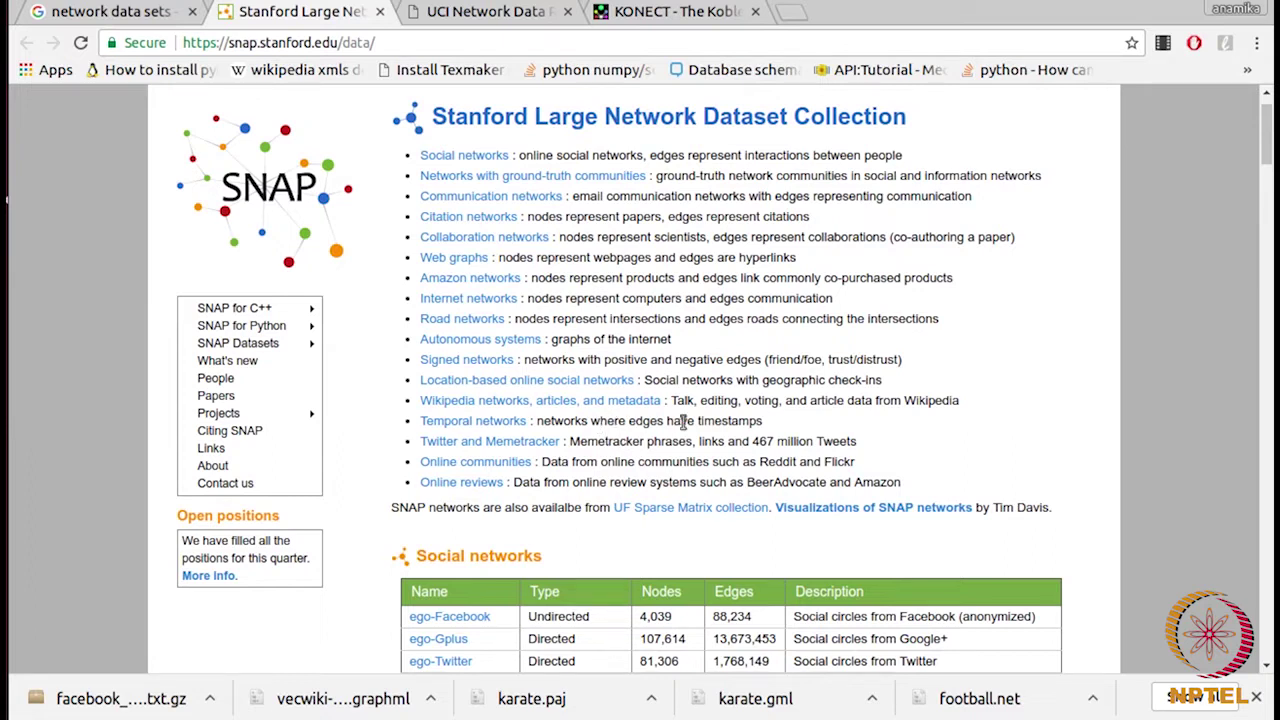
# Step: Browse the SNAP tables and open ego-Facebook from the Social networks table
pyautogui.scroll(-4, 683, 425)
pyautogui.scroll(-20, 683, 428)
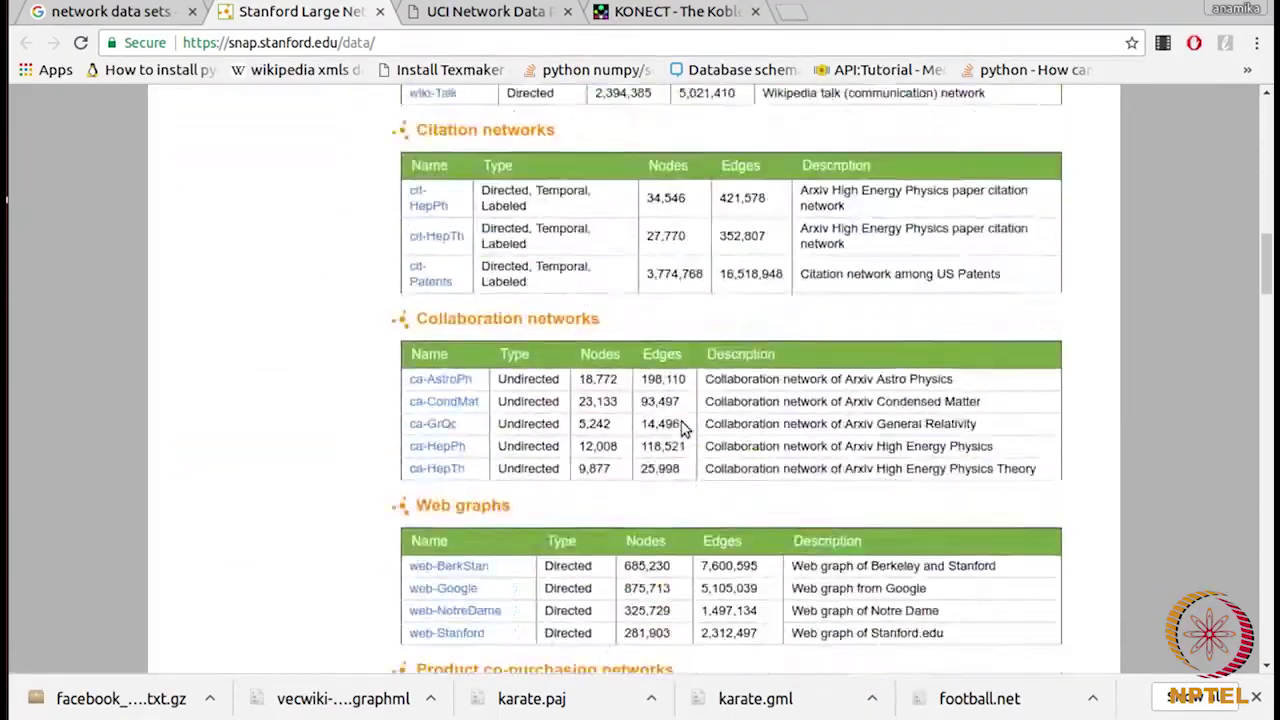
pyautogui.scroll(-13, 683, 428)
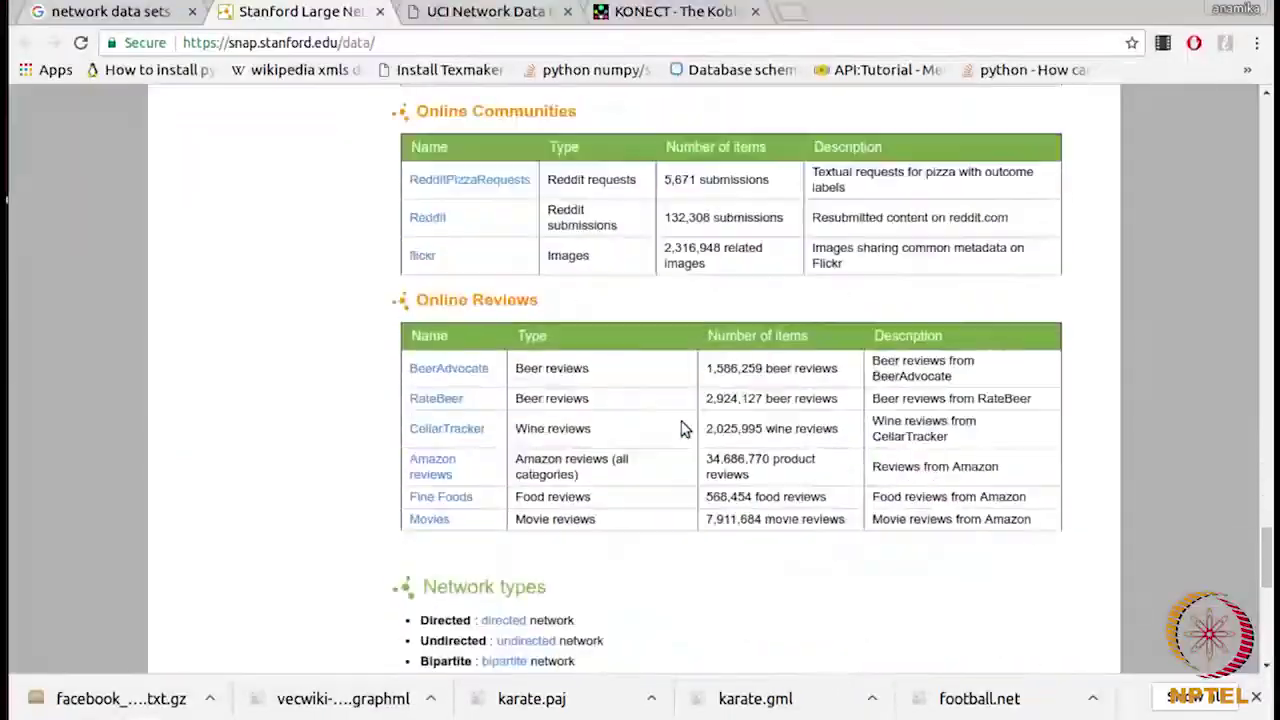
pyautogui.scroll(4, 683, 428)
pyautogui.scroll(2, 683, 428)
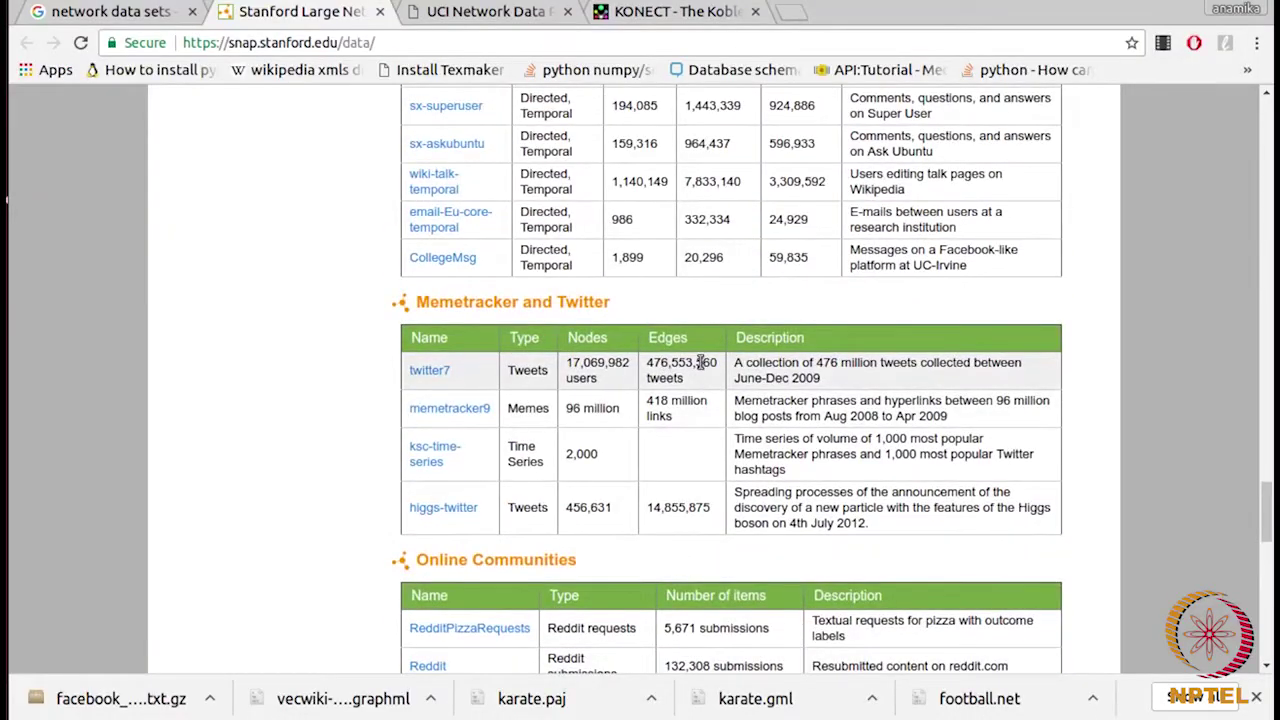
pyautogui.scroll(20, 708, 390)
pyautogui.scroll(15, 719, 428)
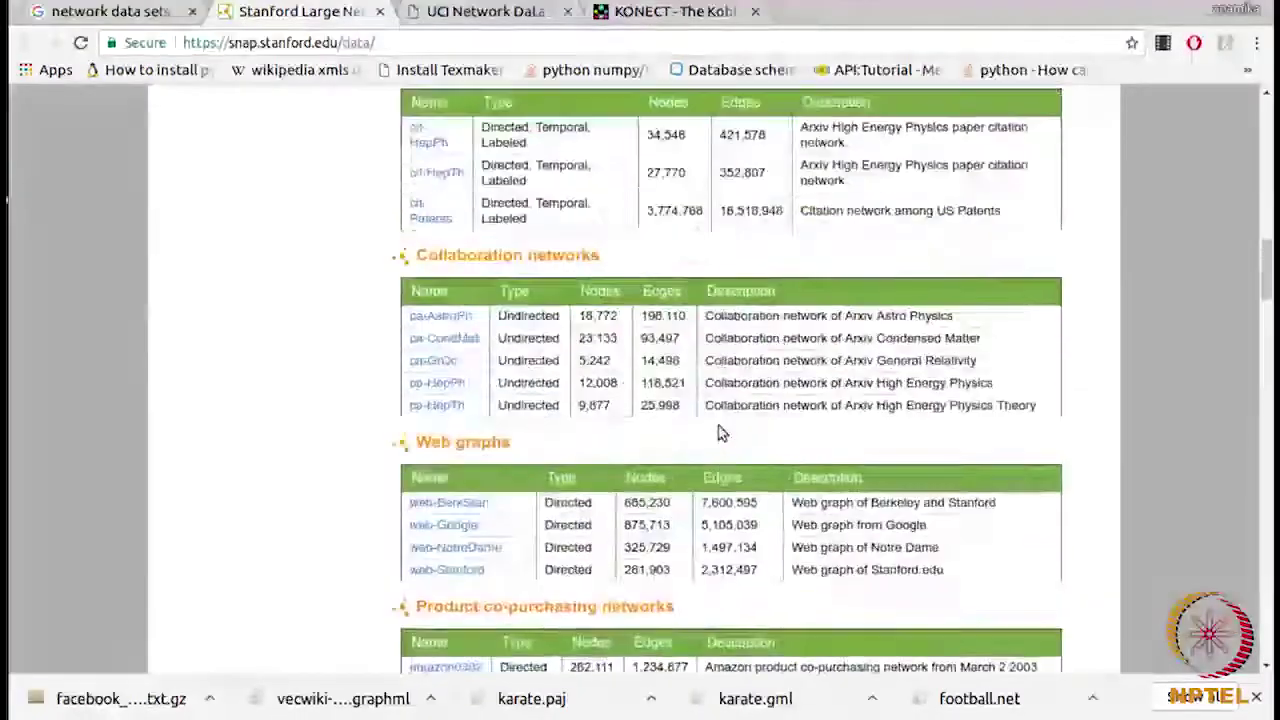
pyautogui.scroll(-1, 910, 240)
pyautogui.scroll(-2, 910, 240)
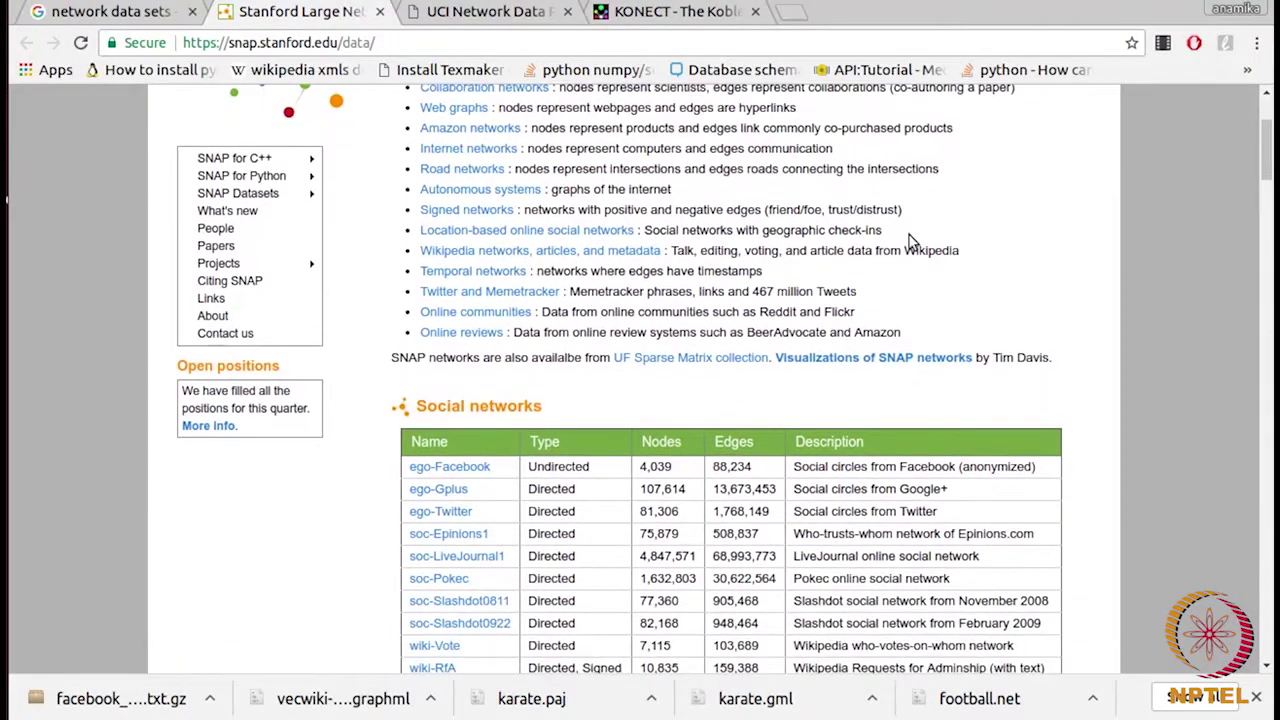
pyautogui.rightClick(466, 475)
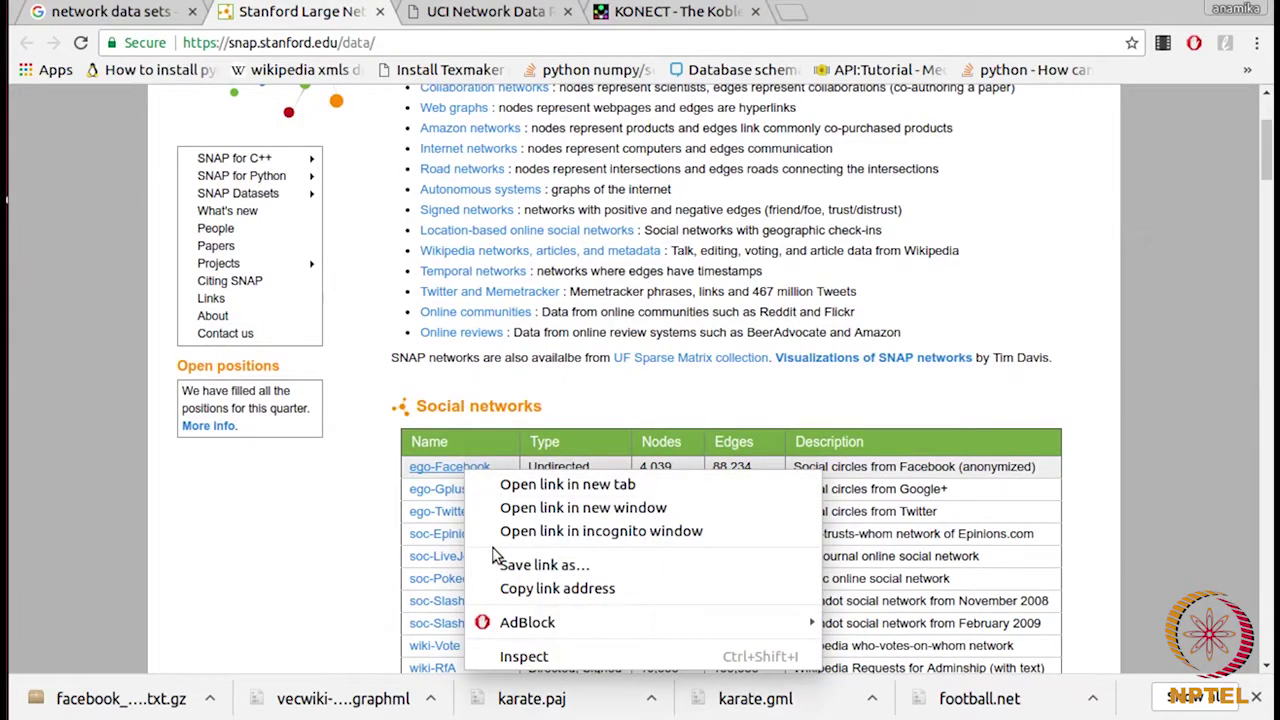
pyautogui.click(612, 322)
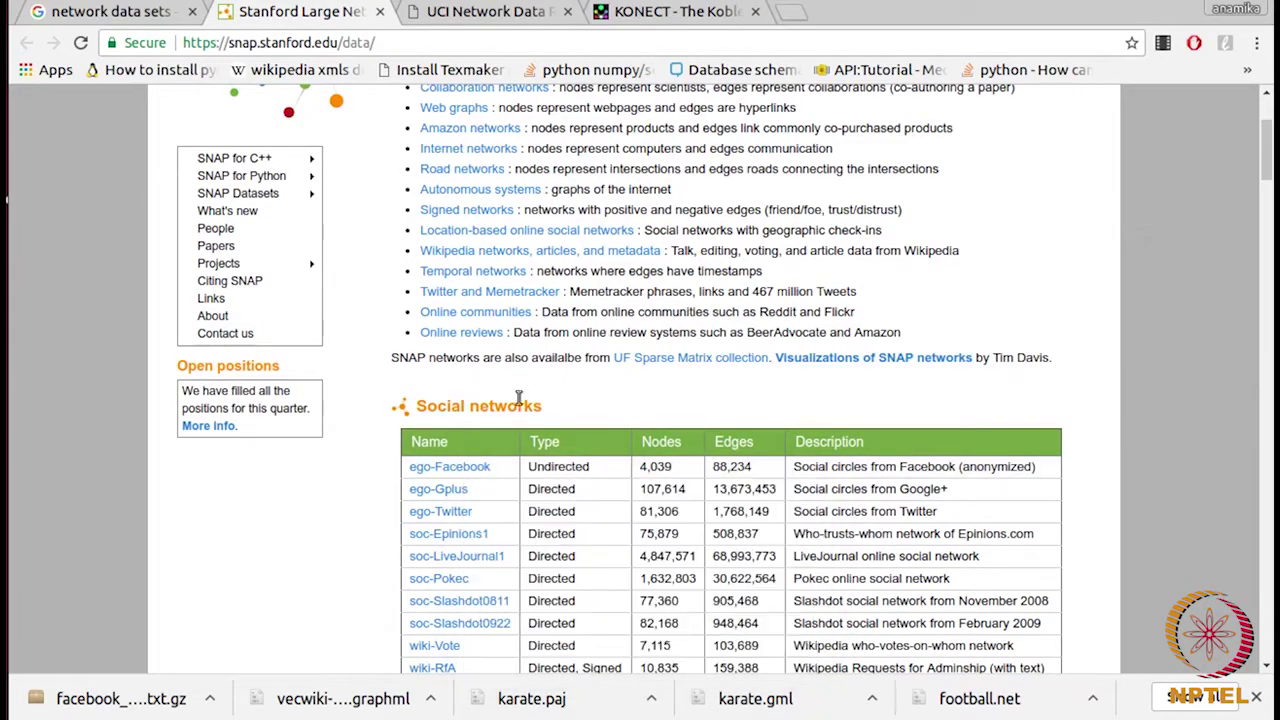
pyautogui.click(471, 468)
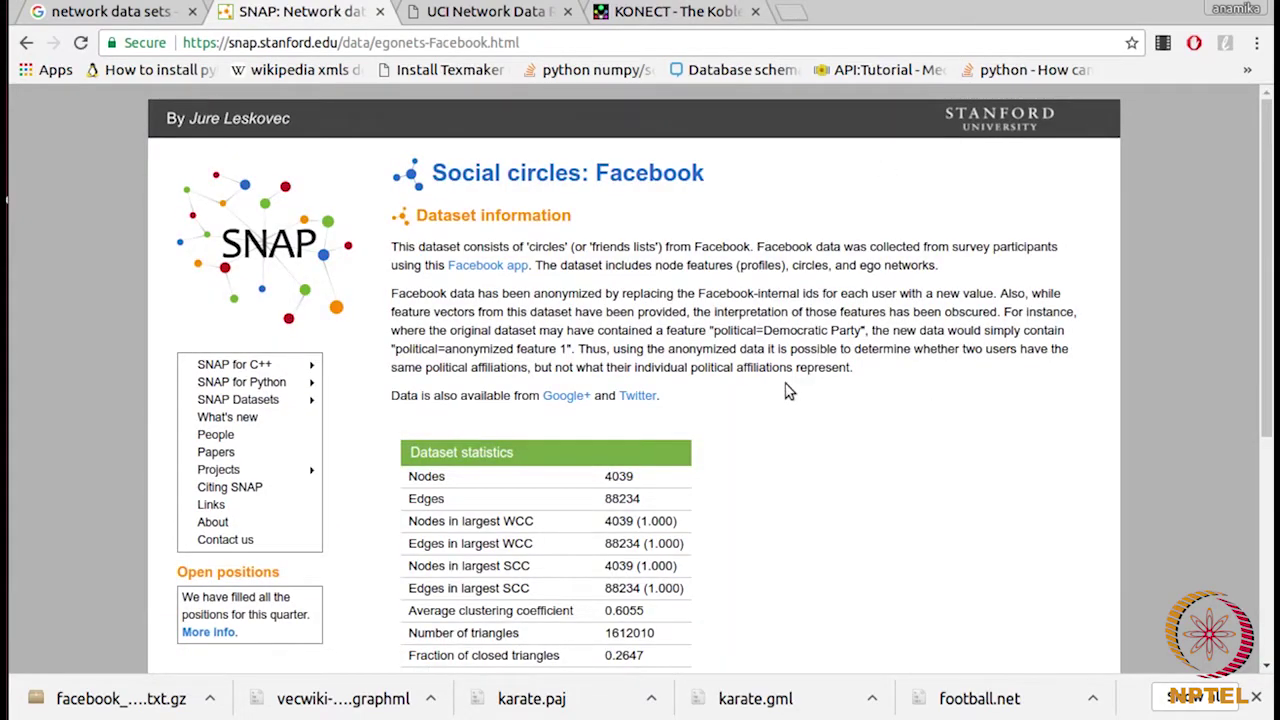
# Step: Scroll to the Files table listing facebook.tar.gz, facebook_combined.txt.gz and readme-Ego.txt
pyautogui.scroll(-2, 835, 393)
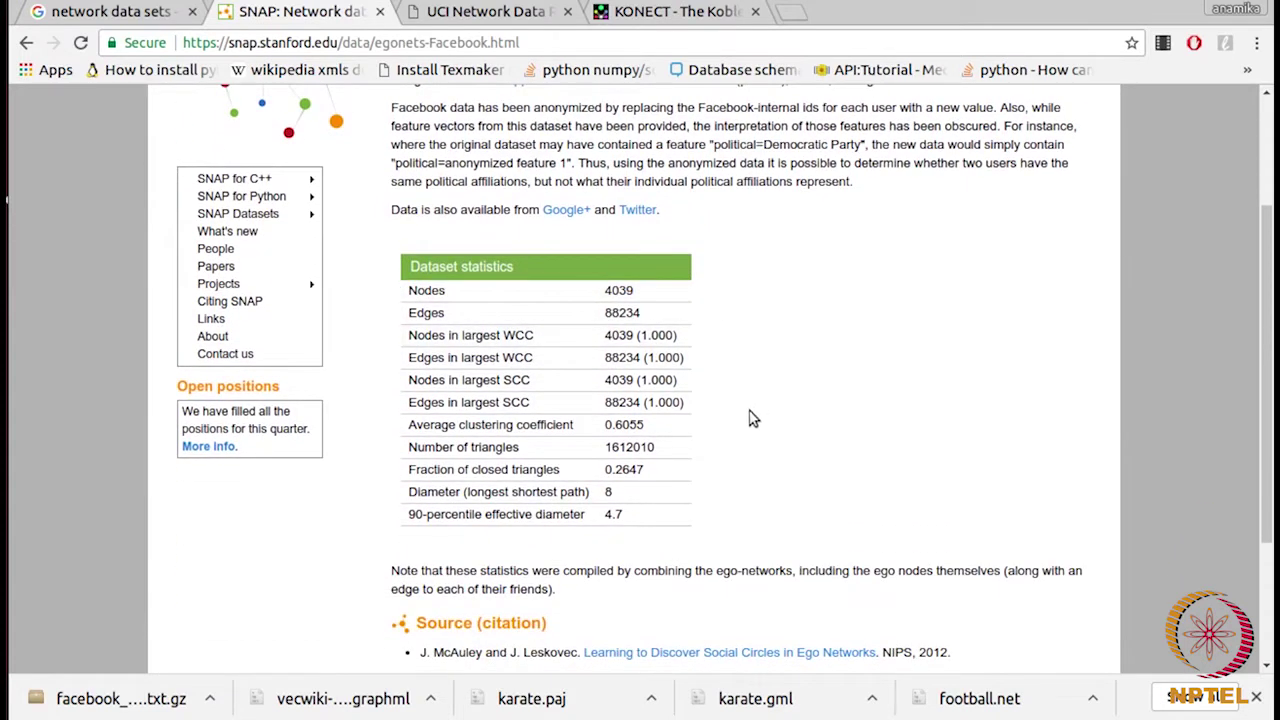
pyautogui.scroll(-1, 753, 420)
pyautogui.scroll(-1, 753, 420)
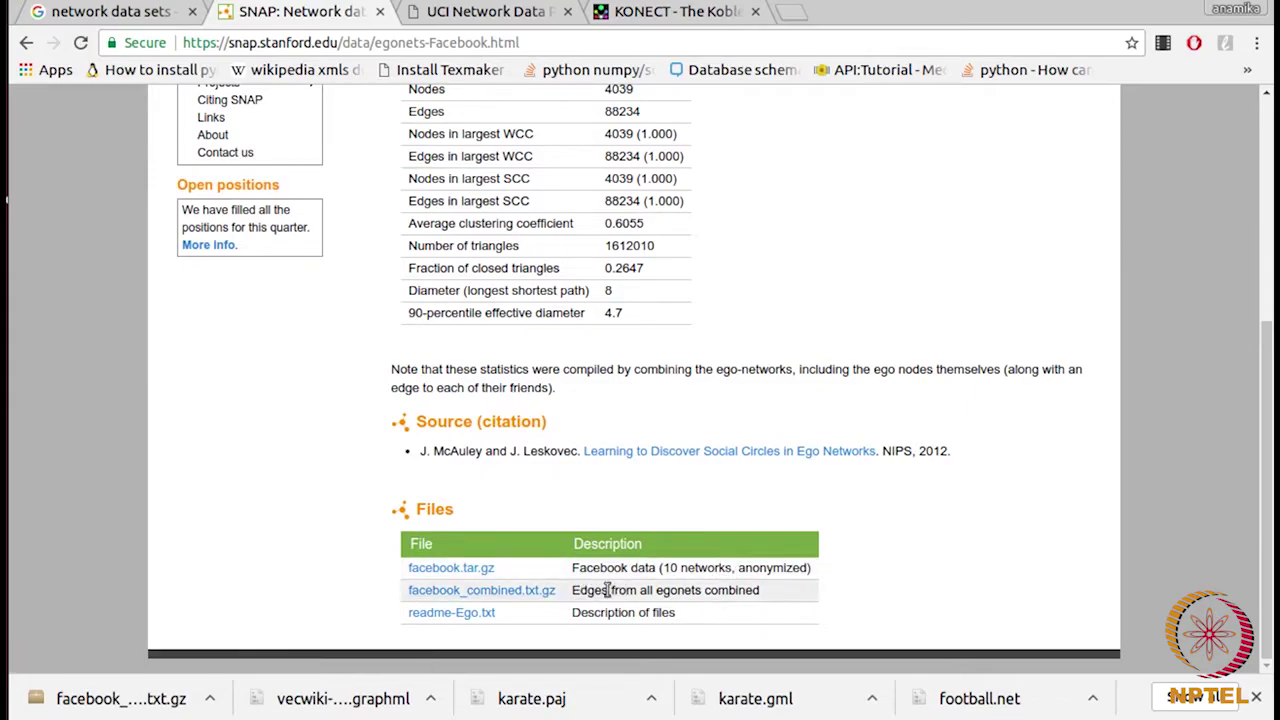
# Step: Save facebook_combined.txt.gz into NPTEL/Data Sets New and move to the UCI tab
pyautogui.rightClick(532, 594)
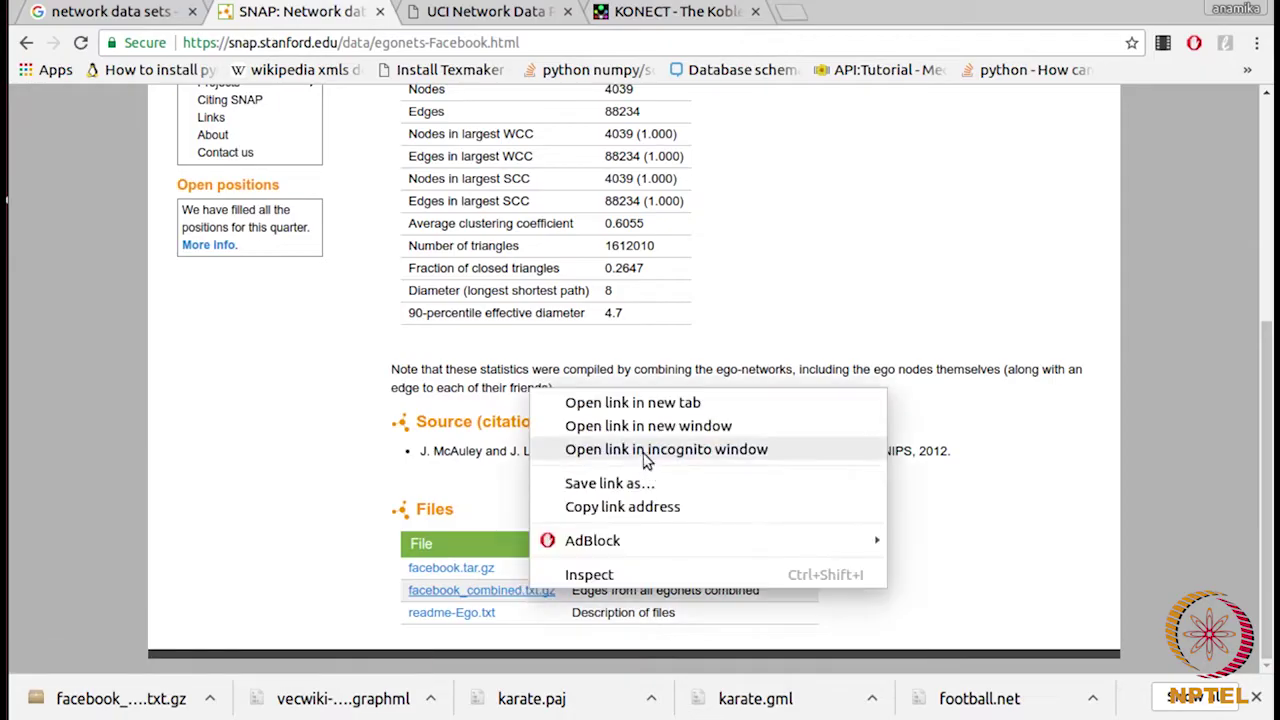
pyautogui.click(617, 488)
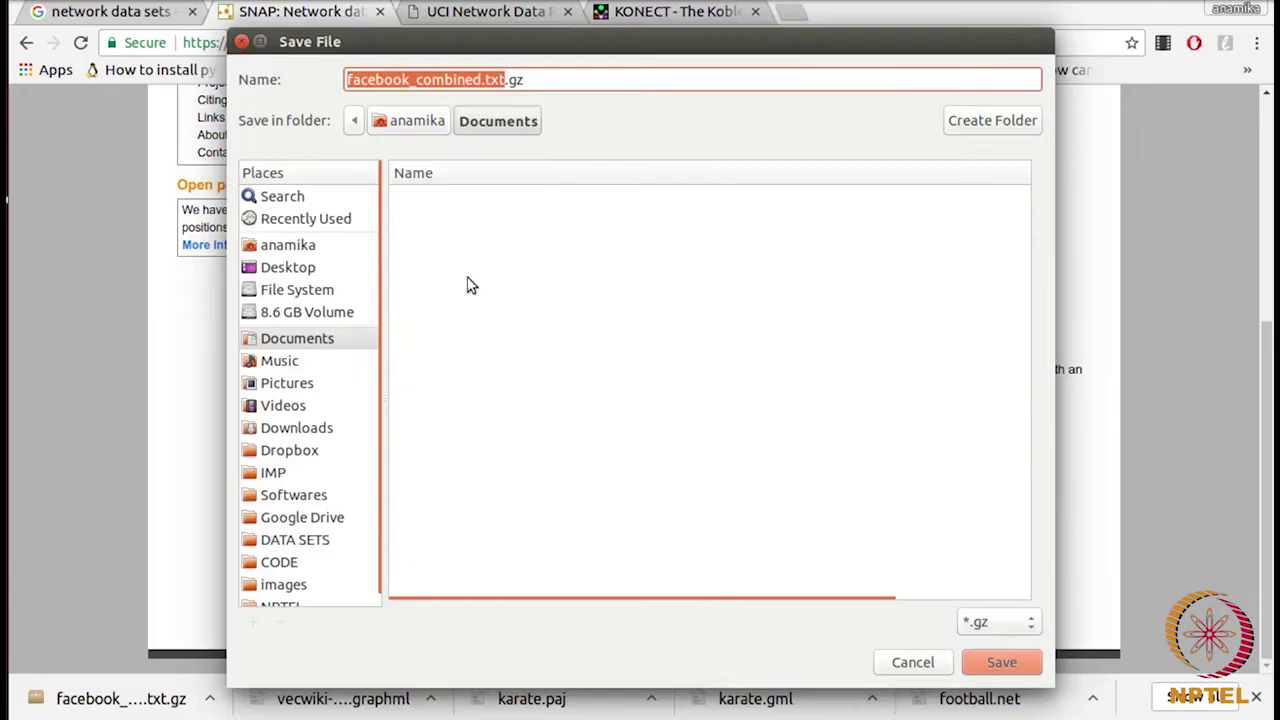
pyautogui.scroll(-1, 383, 492)
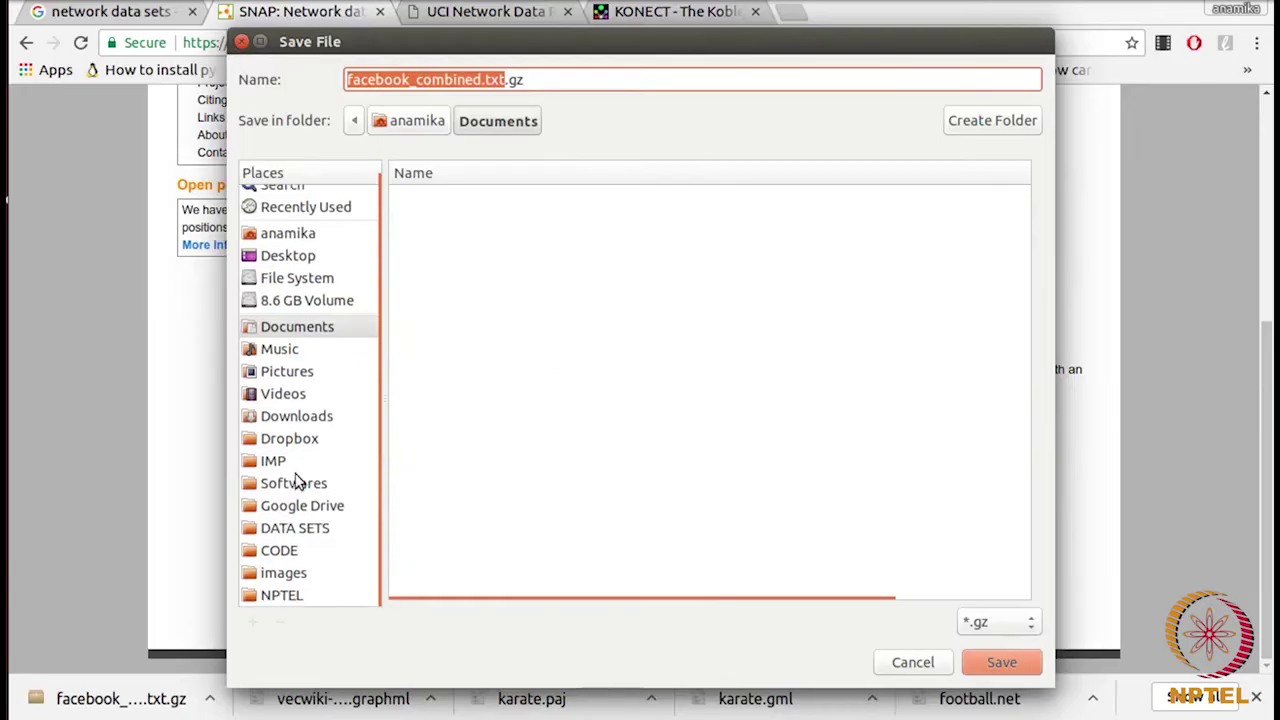
pyautogui.click(283, 596)
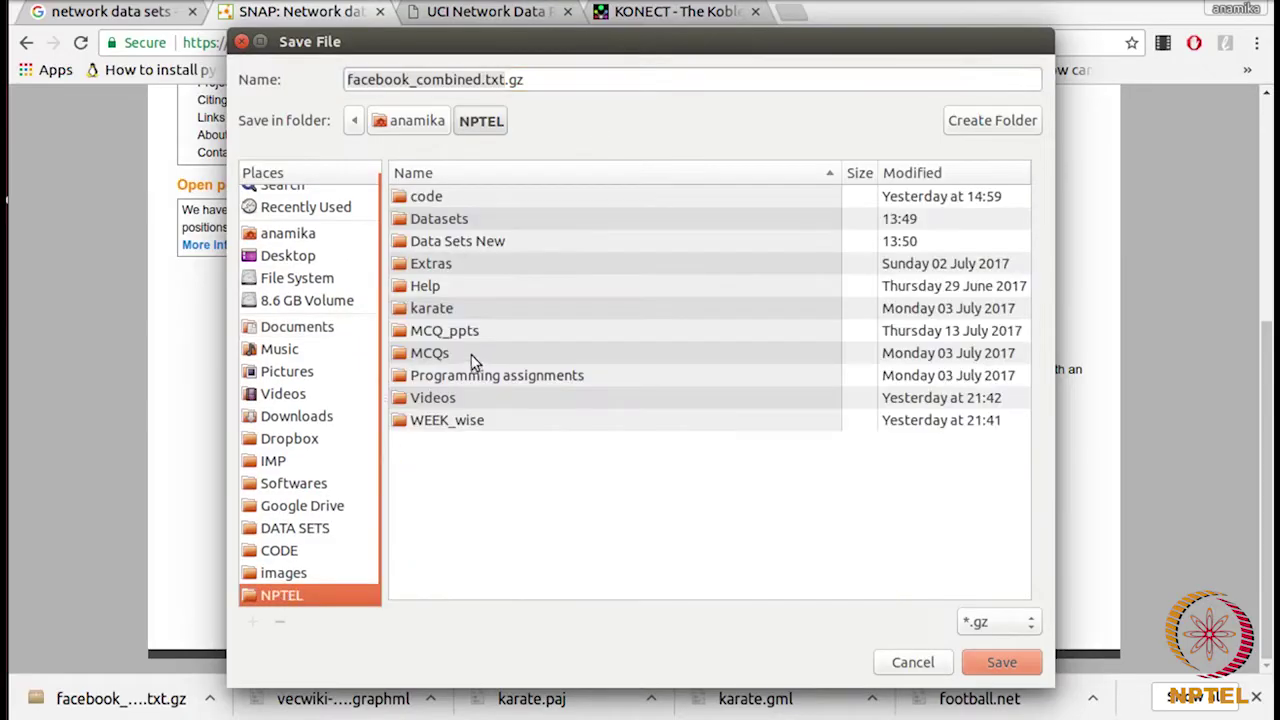
pyautogui.doubleClick(461, 242)
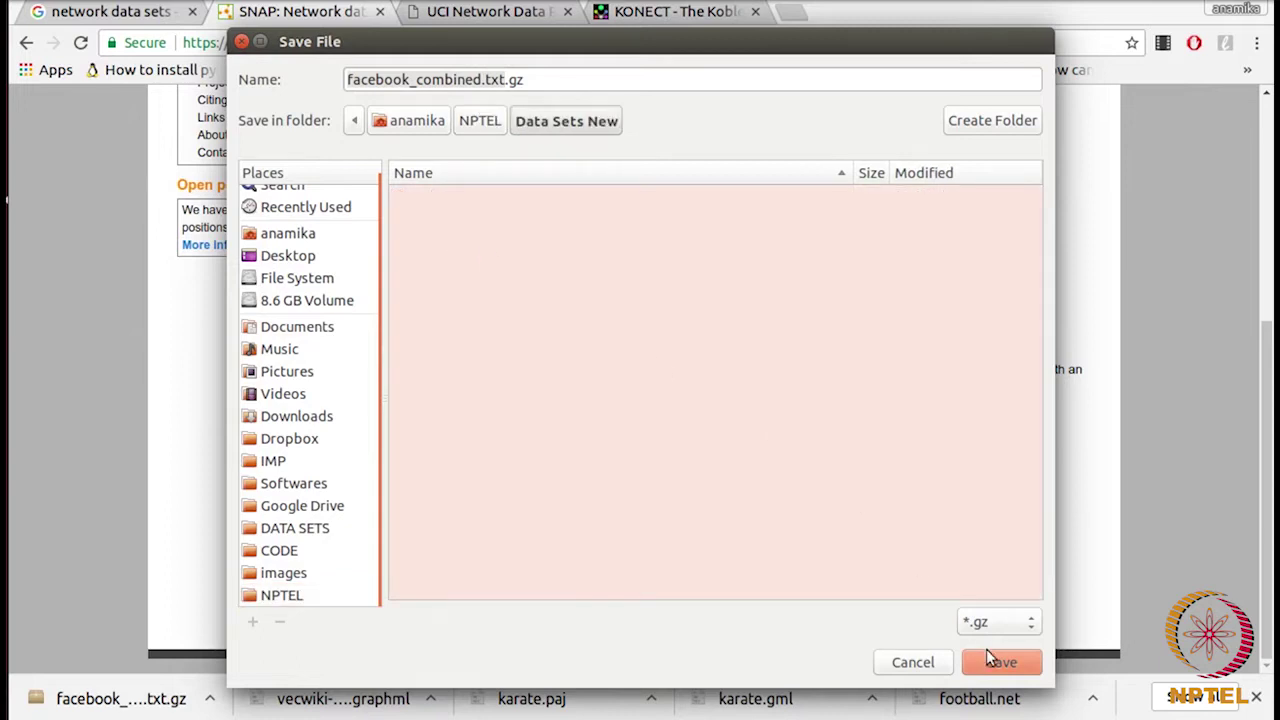
pyautogui.click(993, 662)
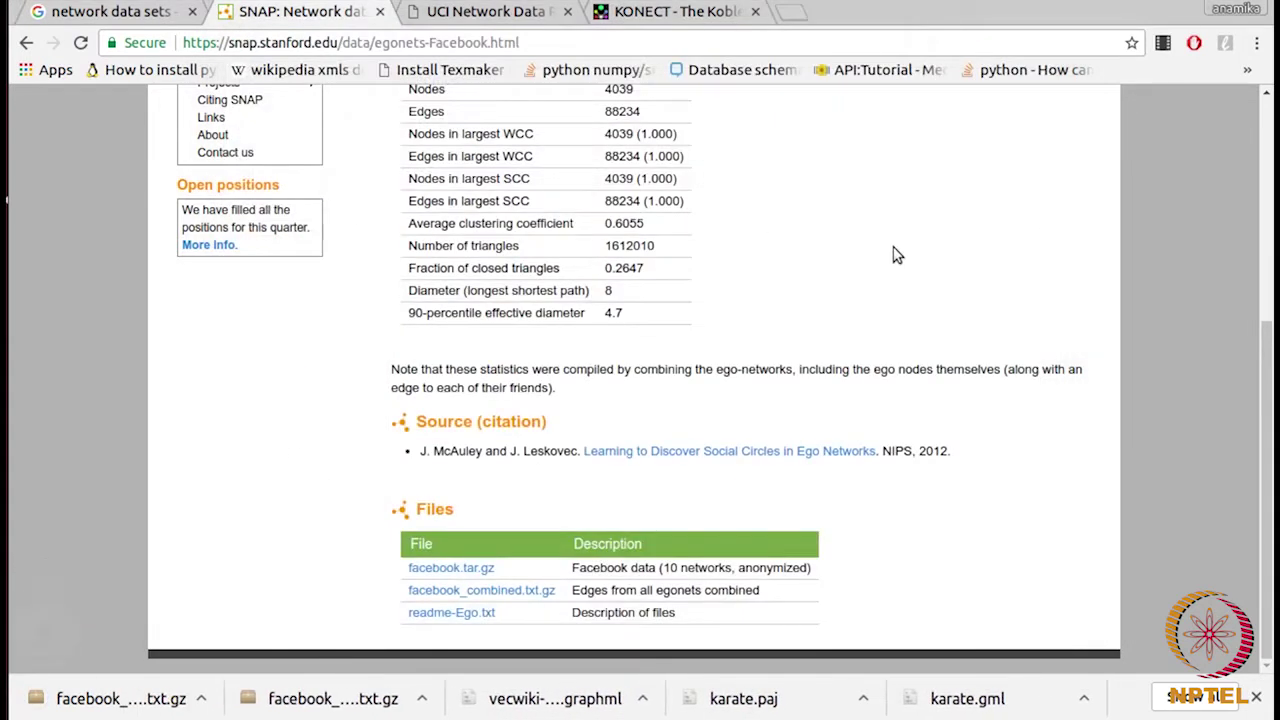
pyautogui.scroll(5, 895, 255)
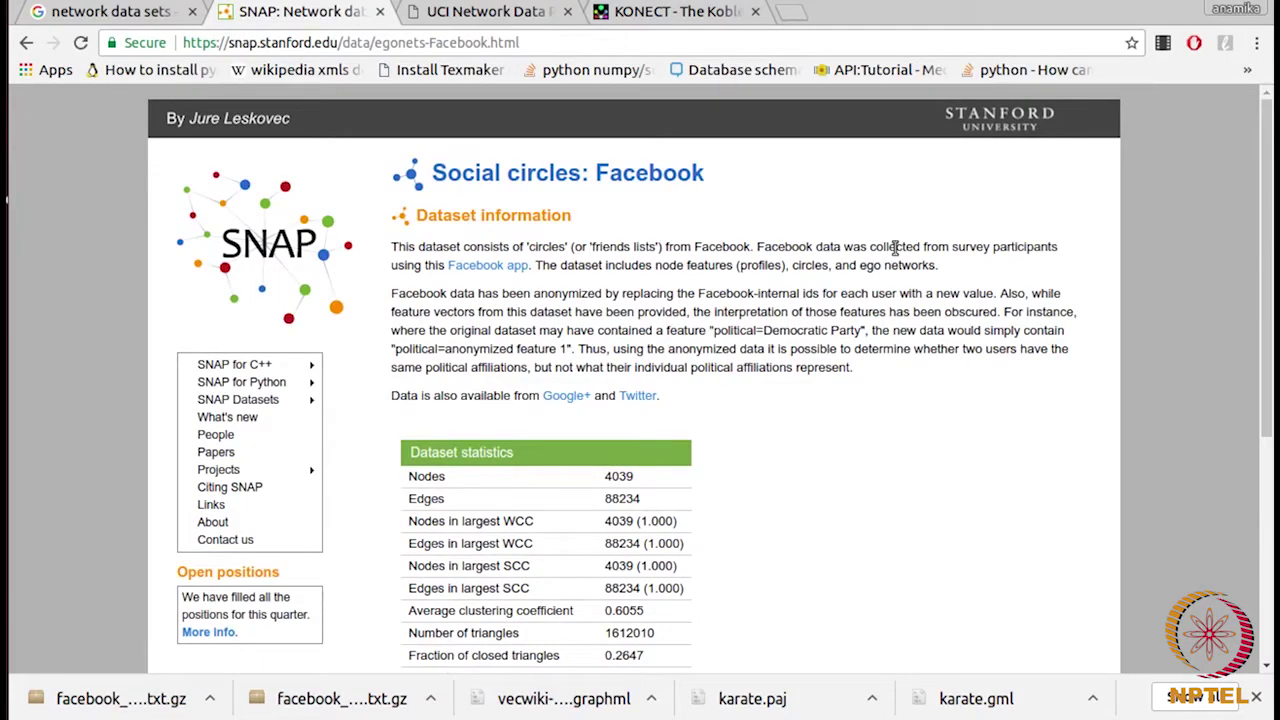
pyautogui.hotkey('ctrl', 'Tab')
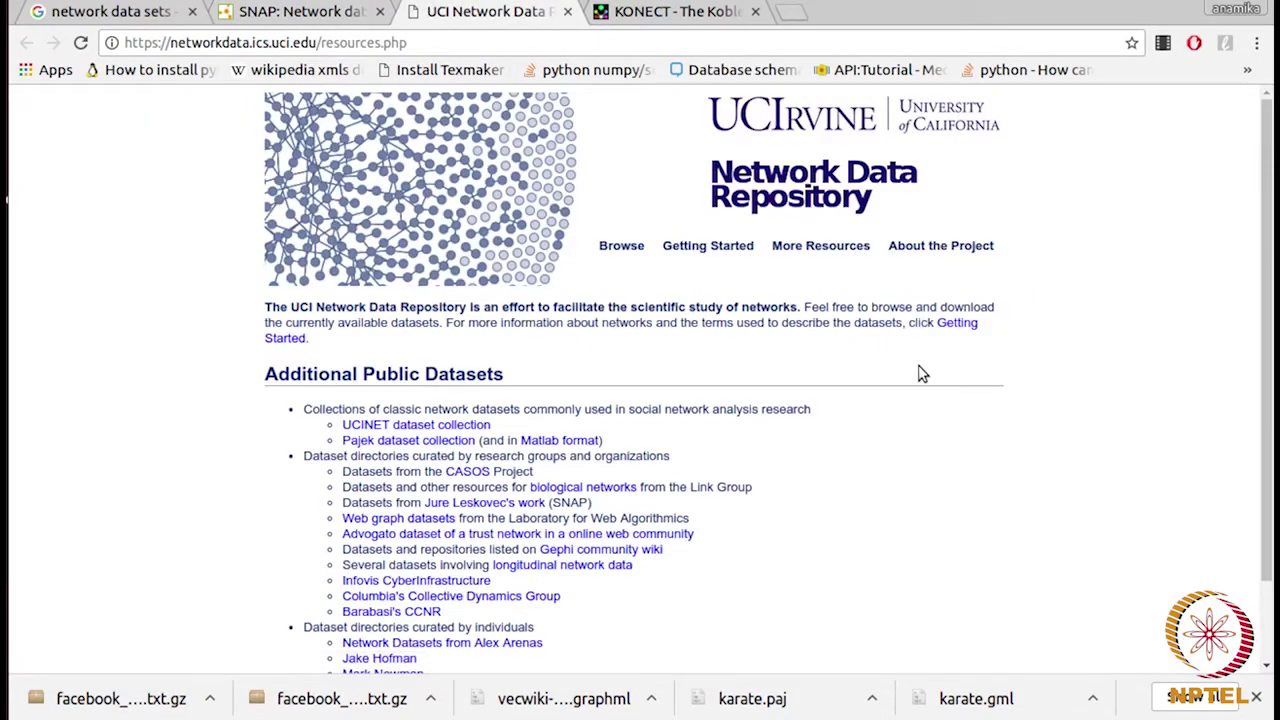
pyautogui.scroll(-2, 922, 374)
pyautogui.scroll(1, 922, 374)
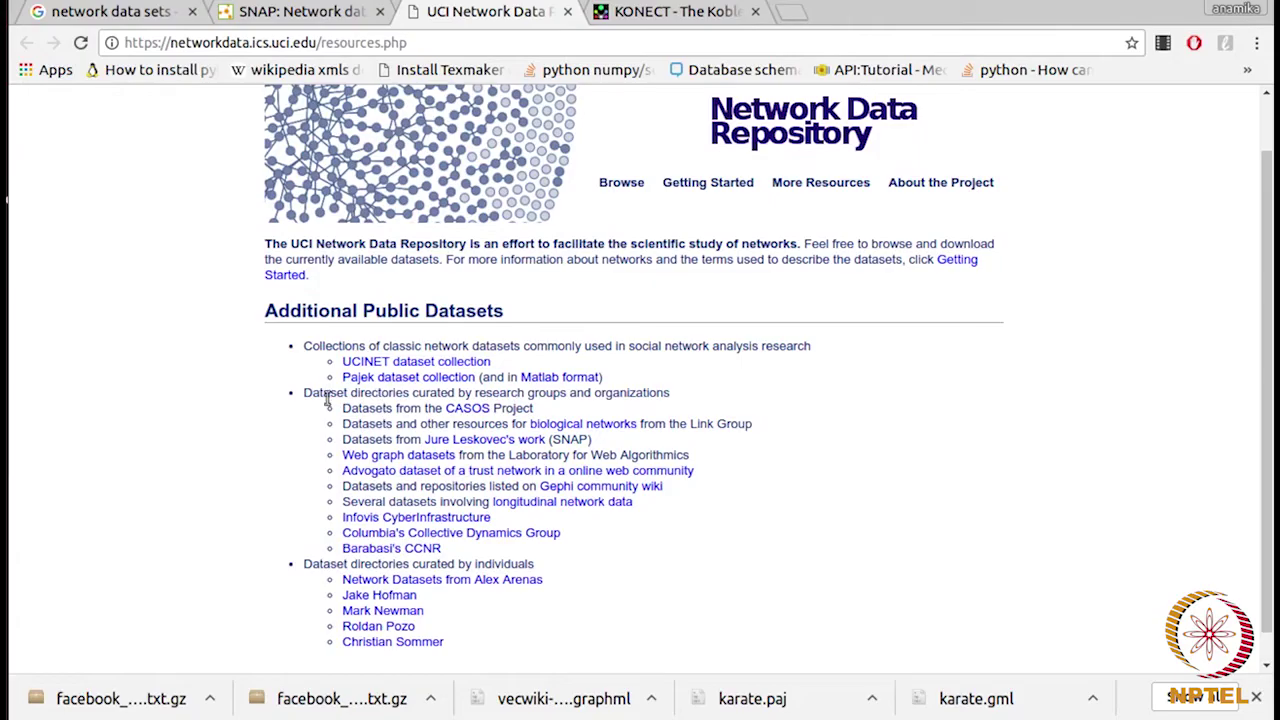
# Step: Open the Pajek collection's Football page, World Soccer Data Paris 1998
pyautogui.click(390, 384)
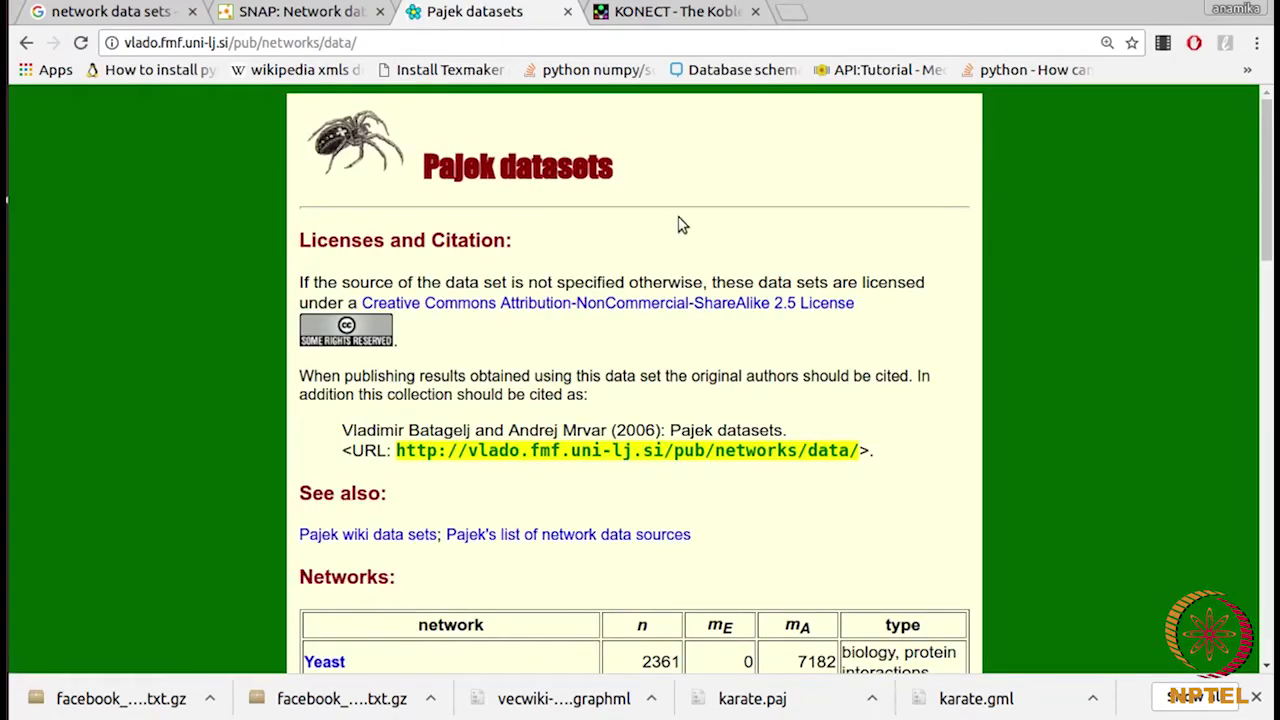
pyautogui.scroll(-5, 678, 225)
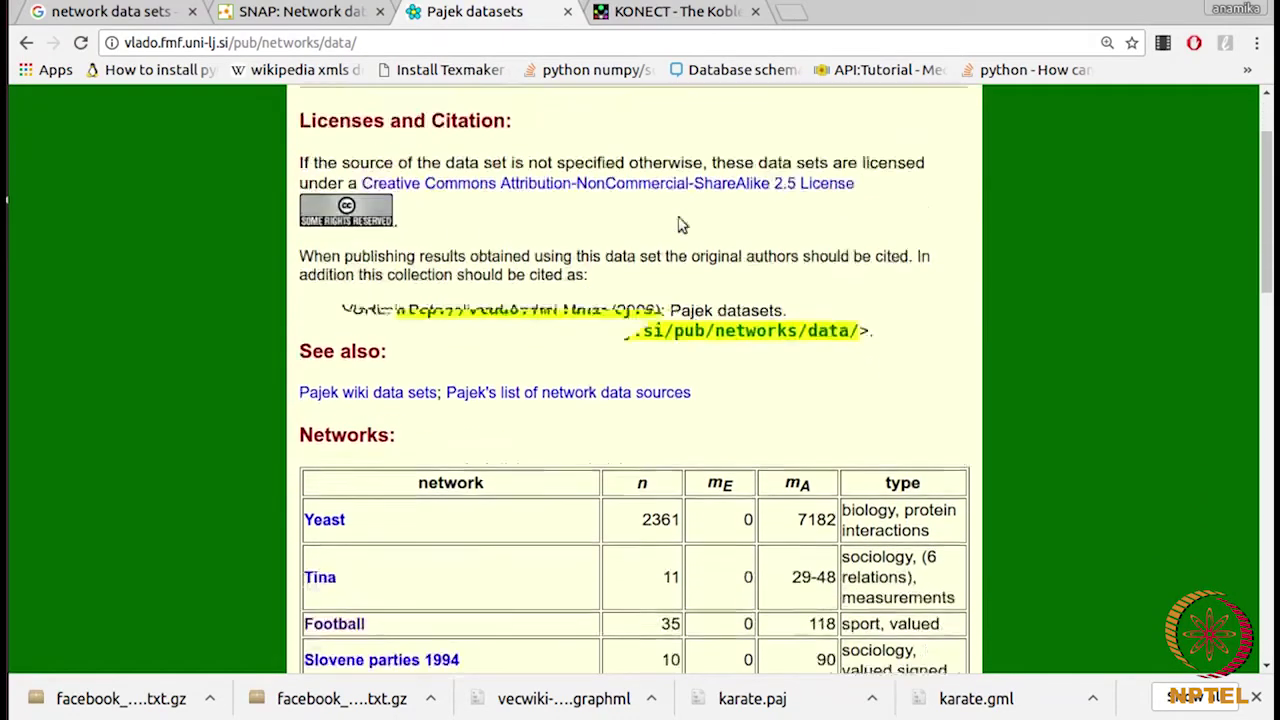
pyautogui.scroll(-2, 650, 256)
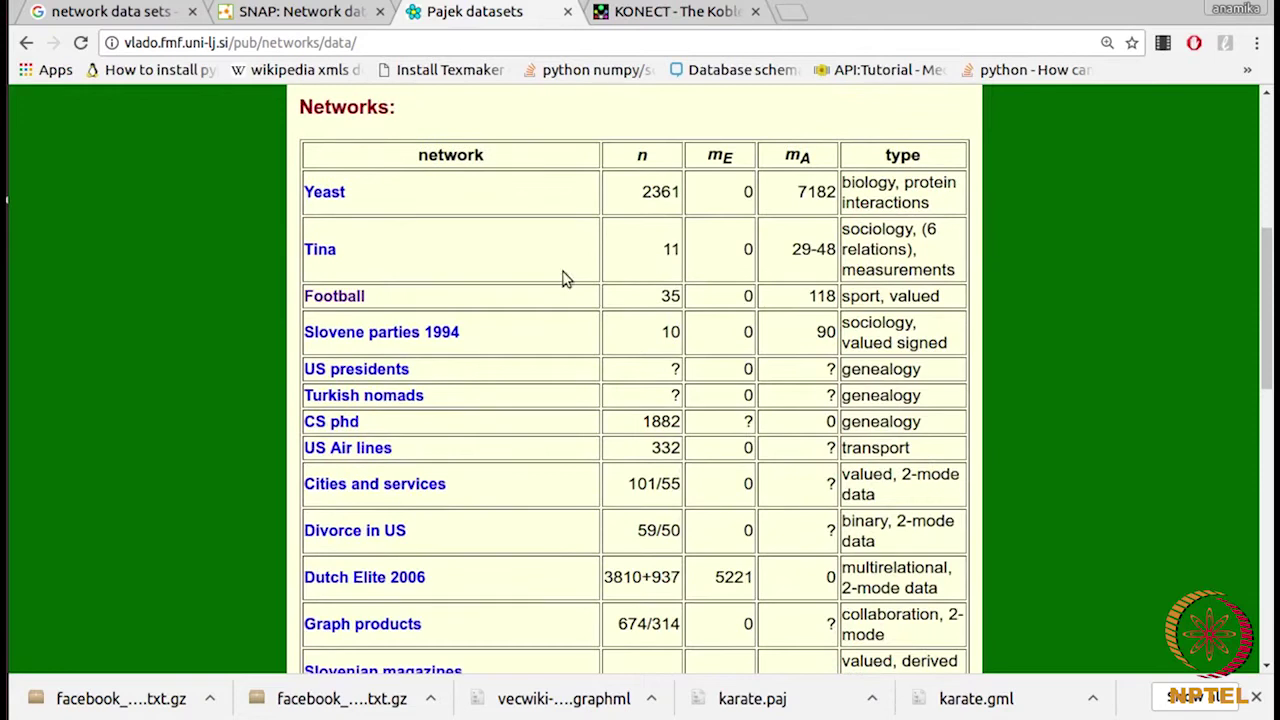
pyautogui.rightClick(346, 300)
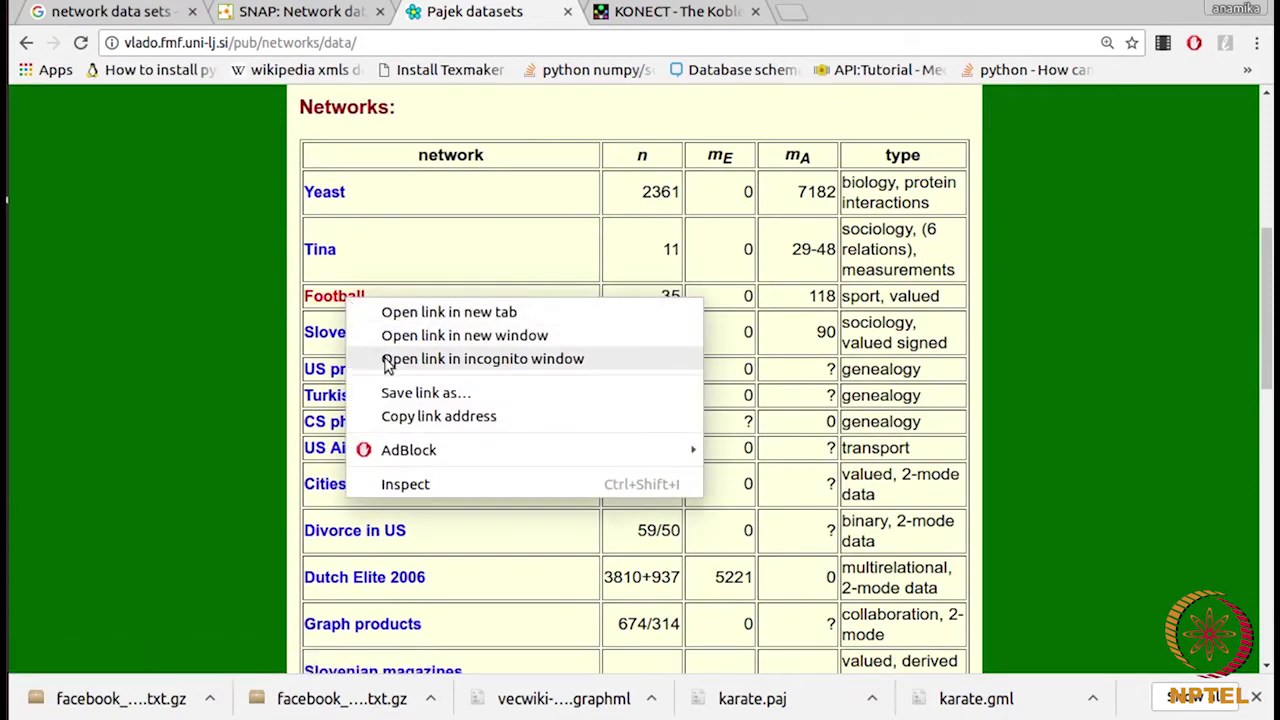
pyautogui.click(391, 394)
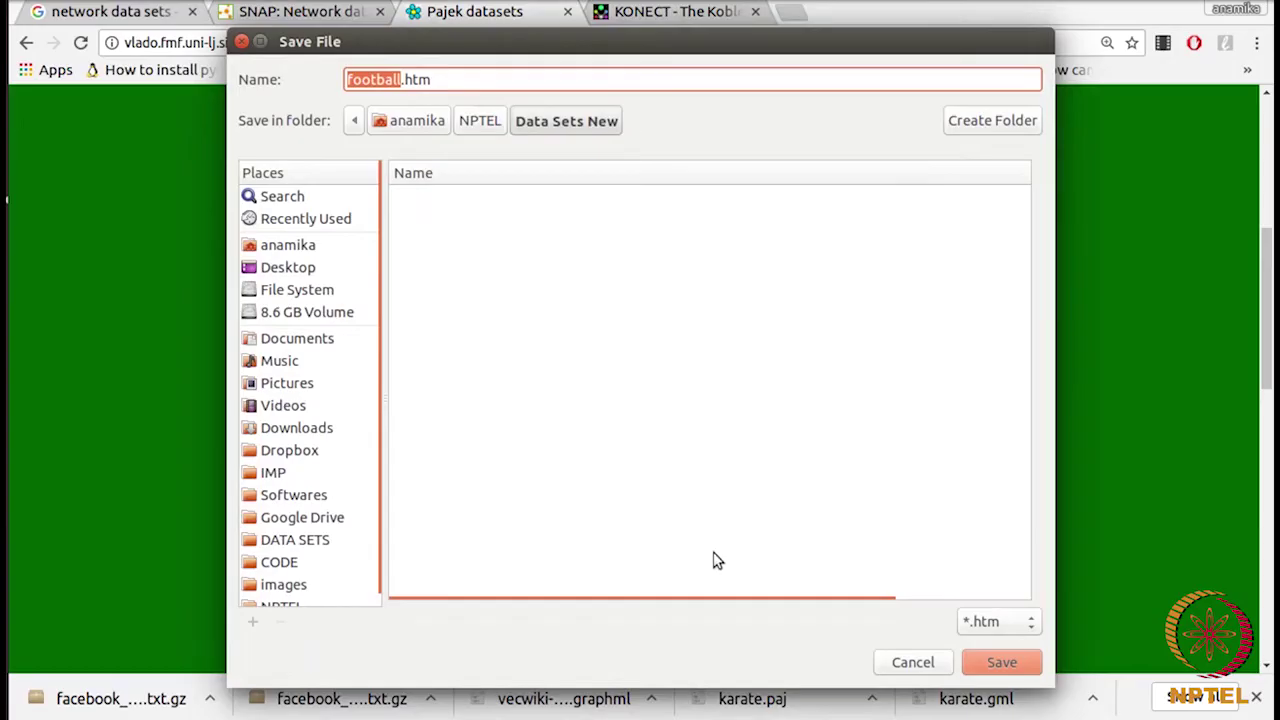
pyautogui.click(910, 664)
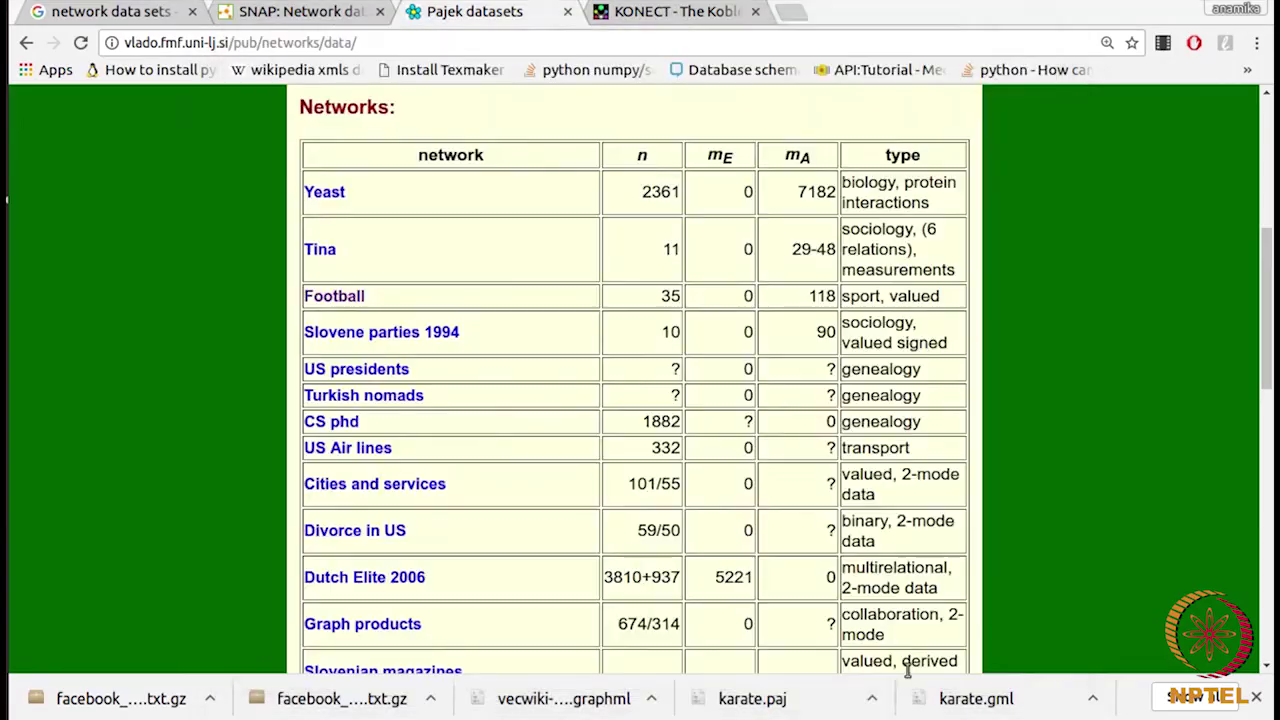
pyautogui.click(330, 298)
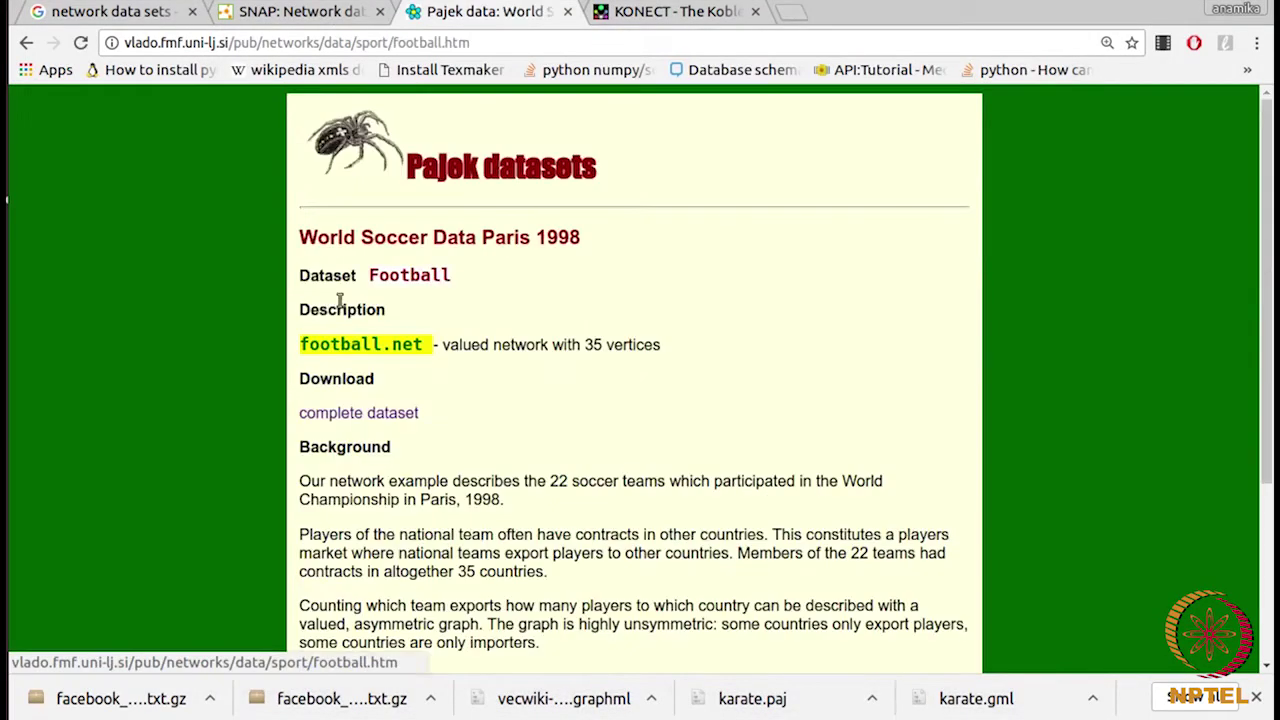
# Step: Save the complete Football dataset link as football.net in Data Sets New
pyautogui.rightClick(393, 413)
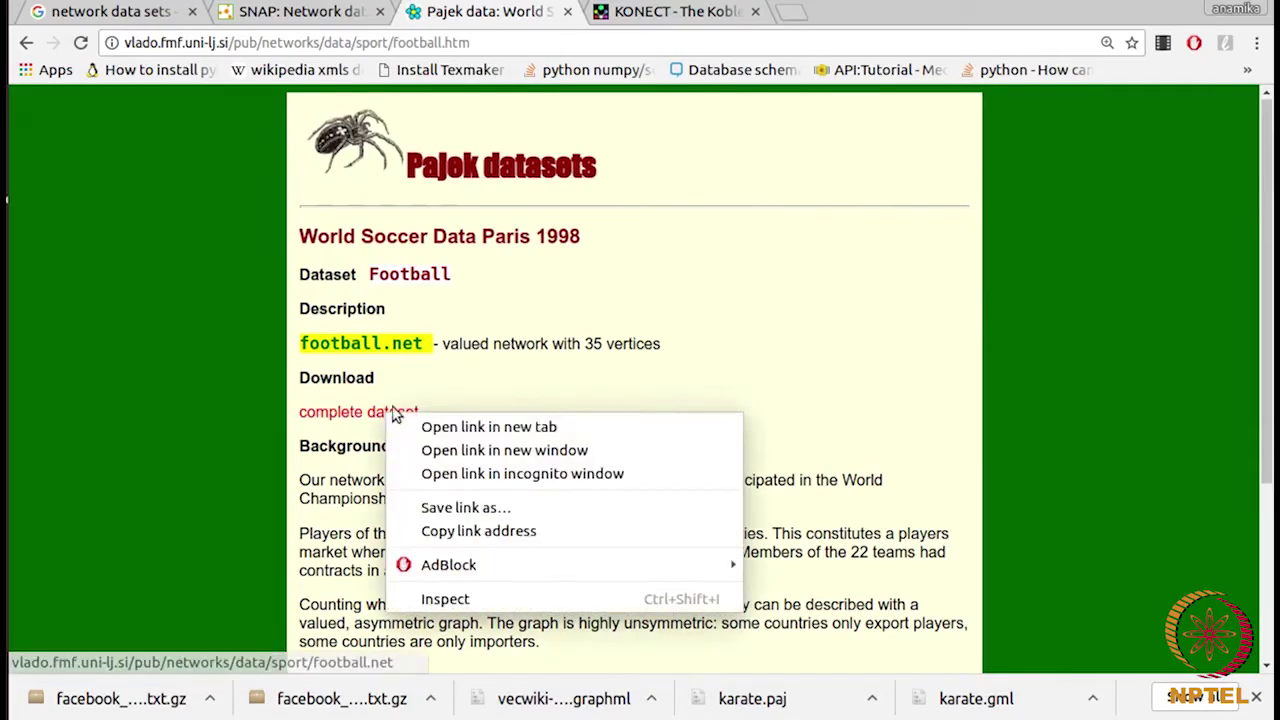
pyautogui.click(433, 510)
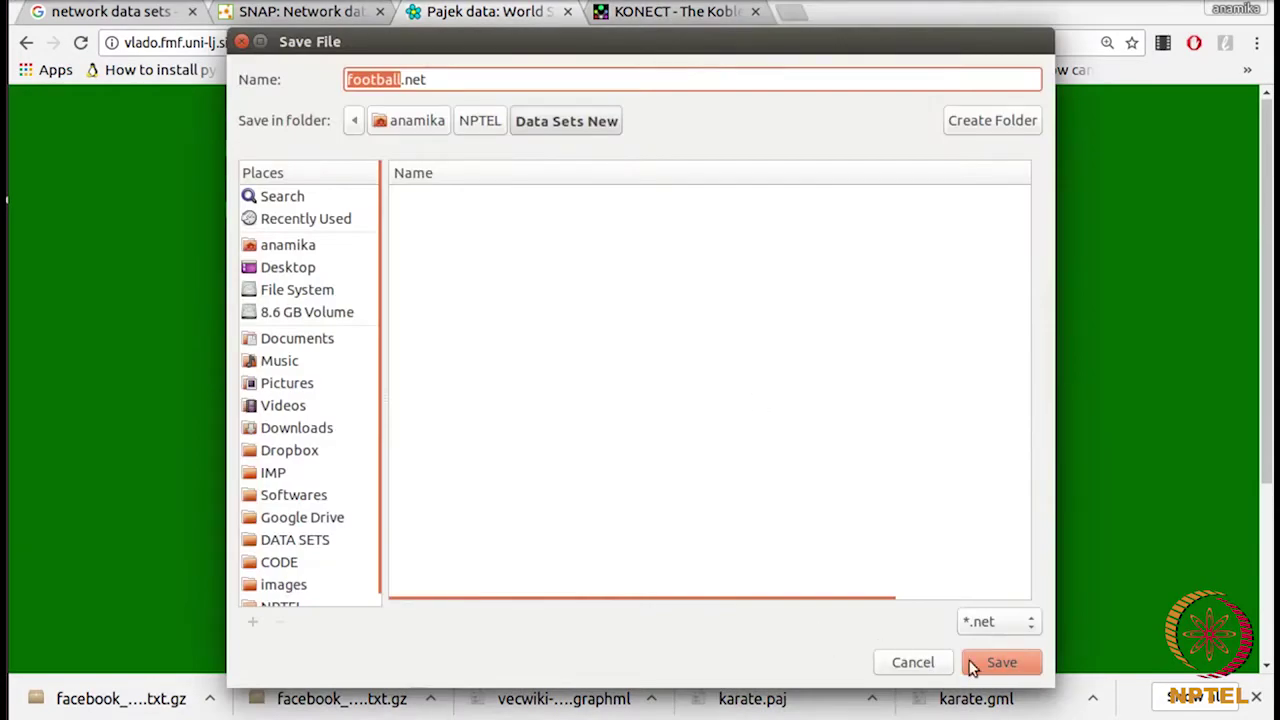
pyautogui.click(980, 665)
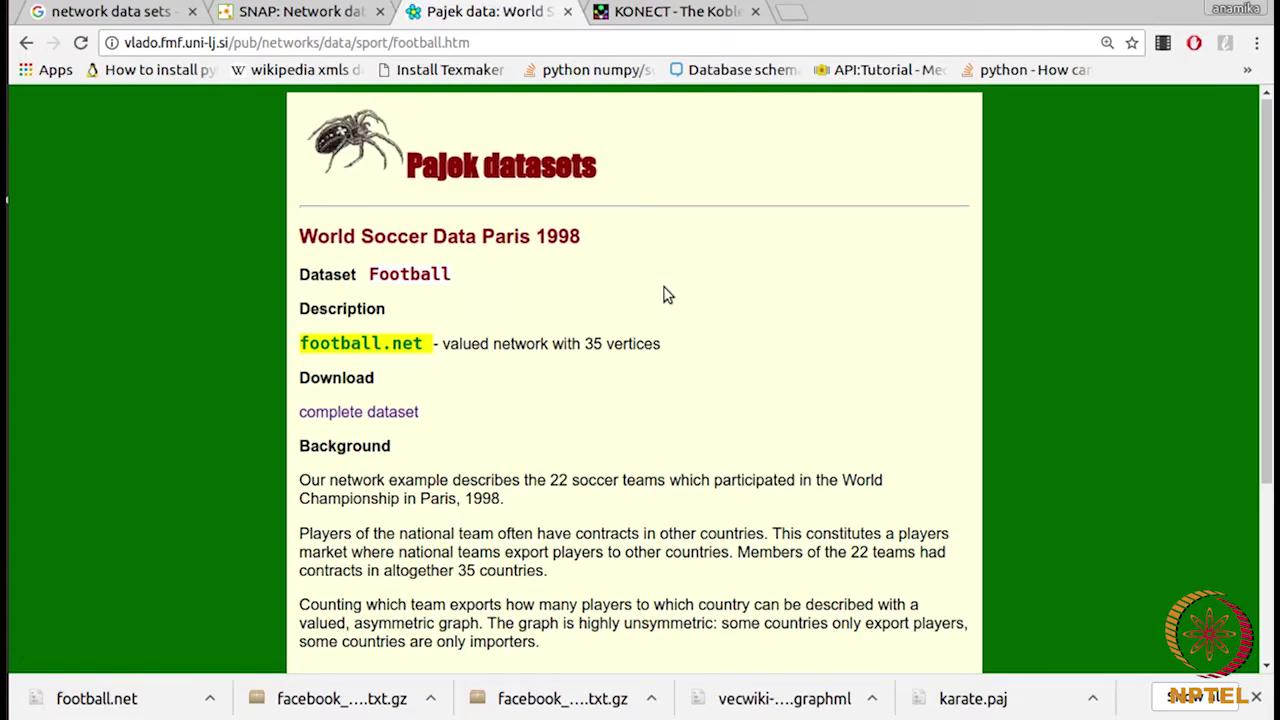
pyautogui.scroll(-3, 665, 295)
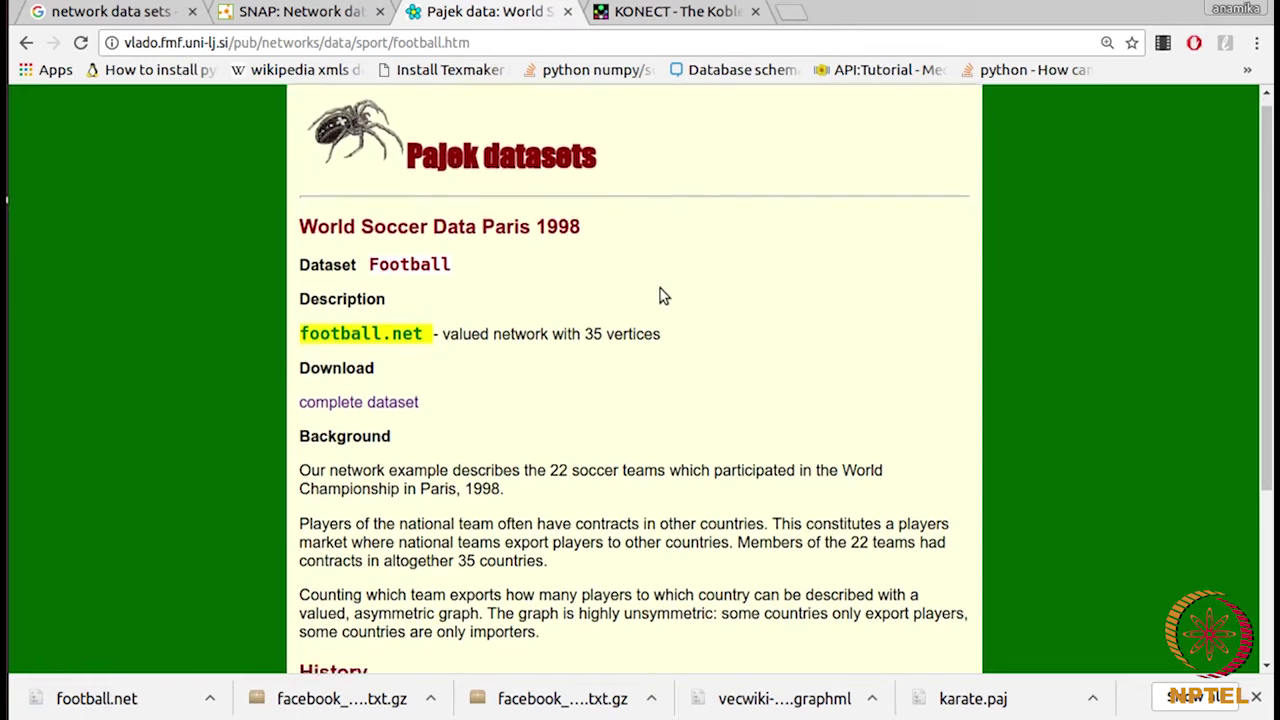
pyautogui.scroll(3, 660, 295)
pyautogui.scroll(-5, 660, 295)
pyautogui.scroll(3, 660, 295)
pyautogui.scroll(2, 660, 295)
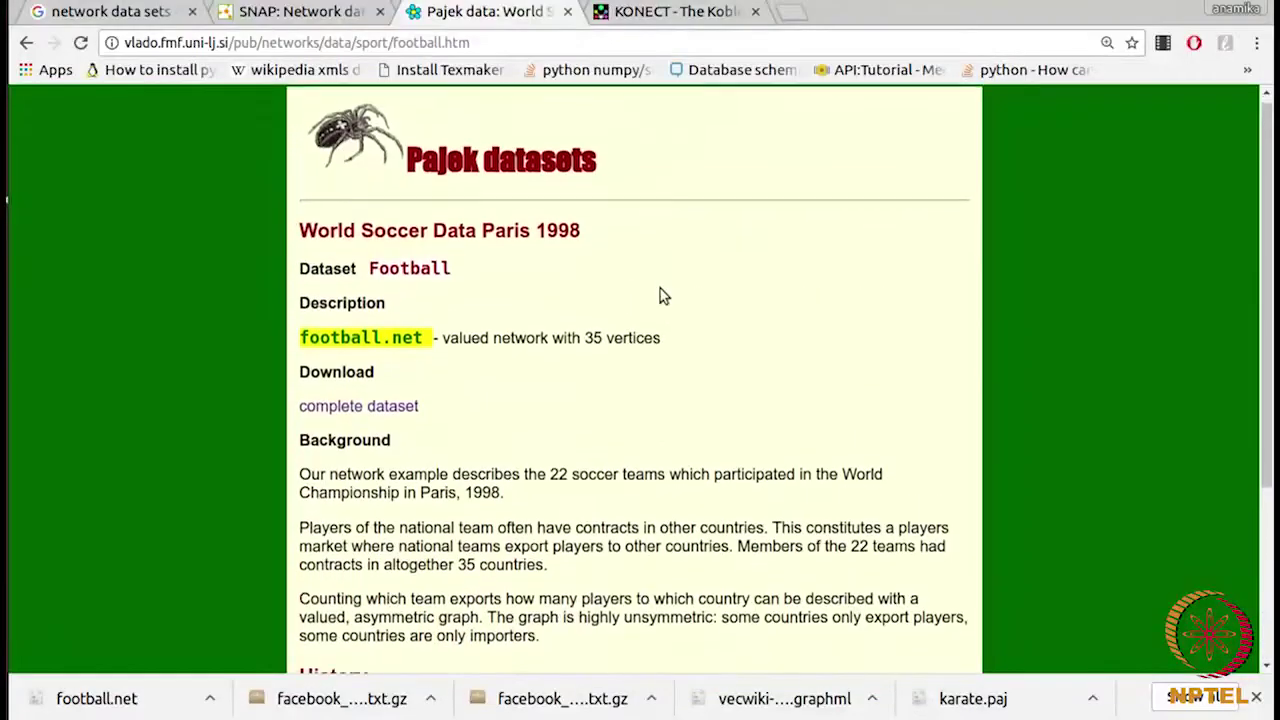
pyautogui.click(645, 18)
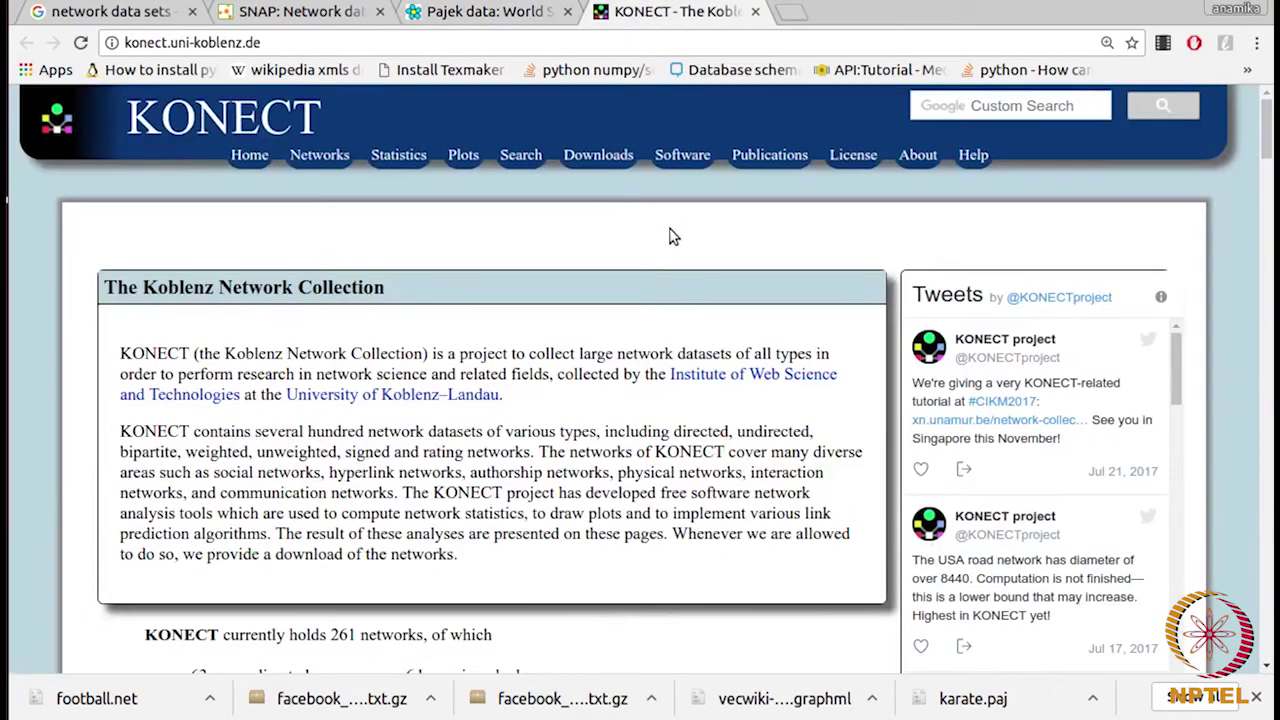
pyautogui.scroll(-3, 671, 235)
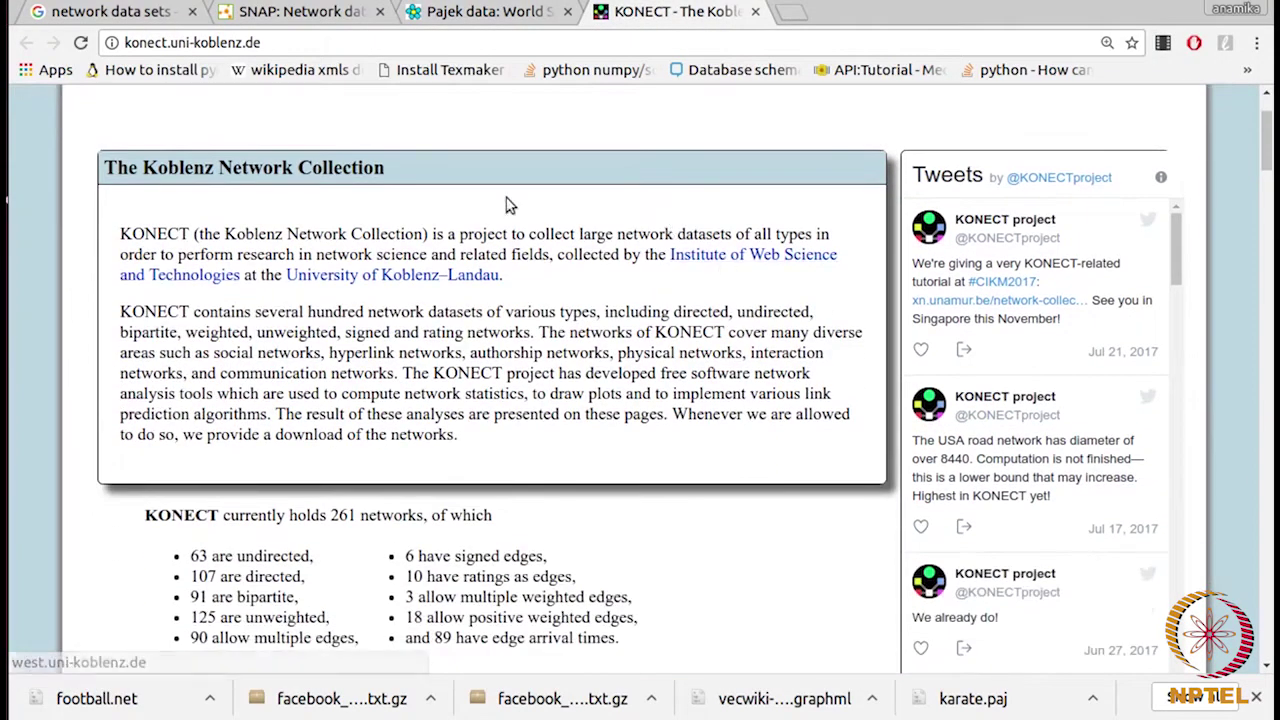
pyautogui.scroll(-5, 508, 204)
pyautogui.scroll(-12, 508, 204)
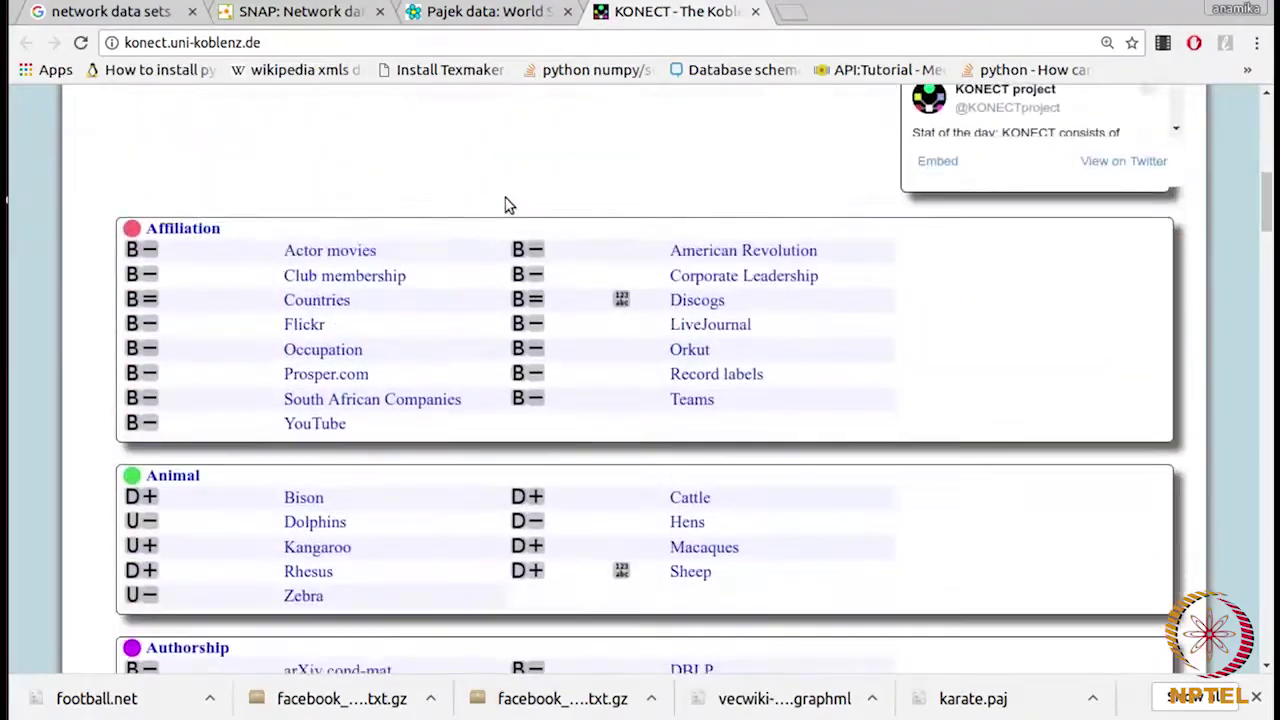
pyautogui.scroll(-20, 500, 204)
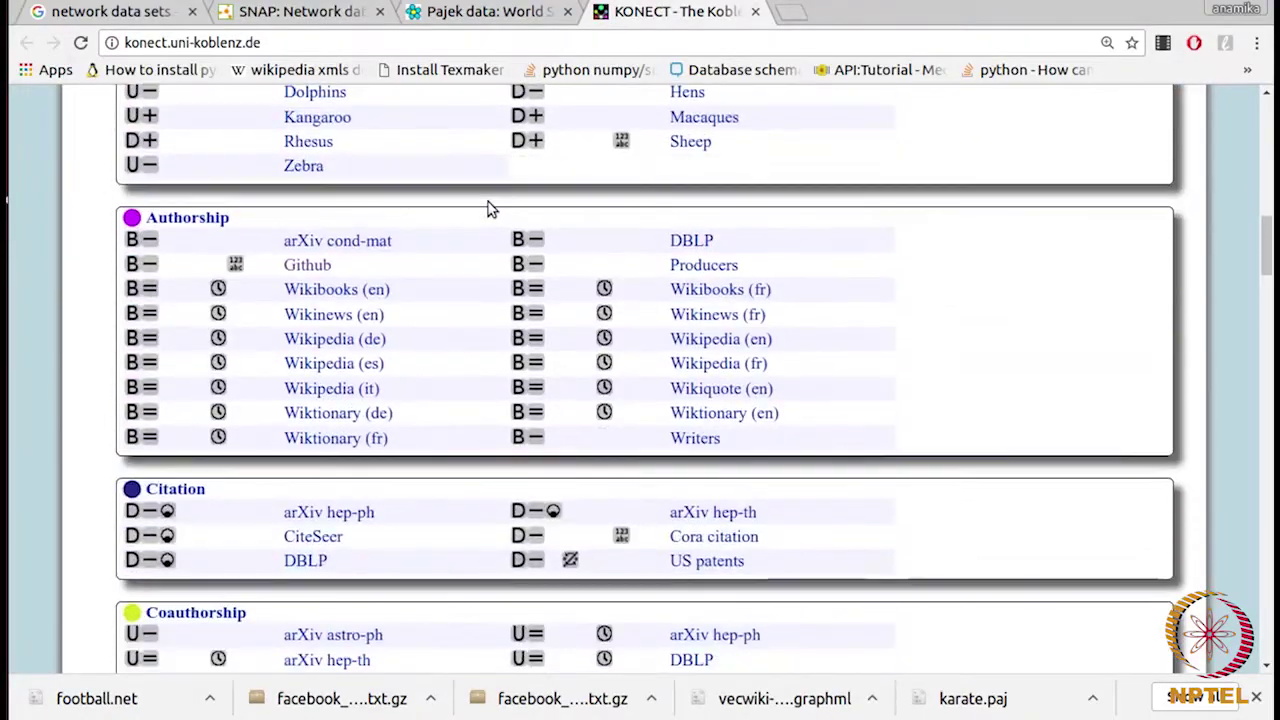
pyautogui.scroll(-13, 490, 207)
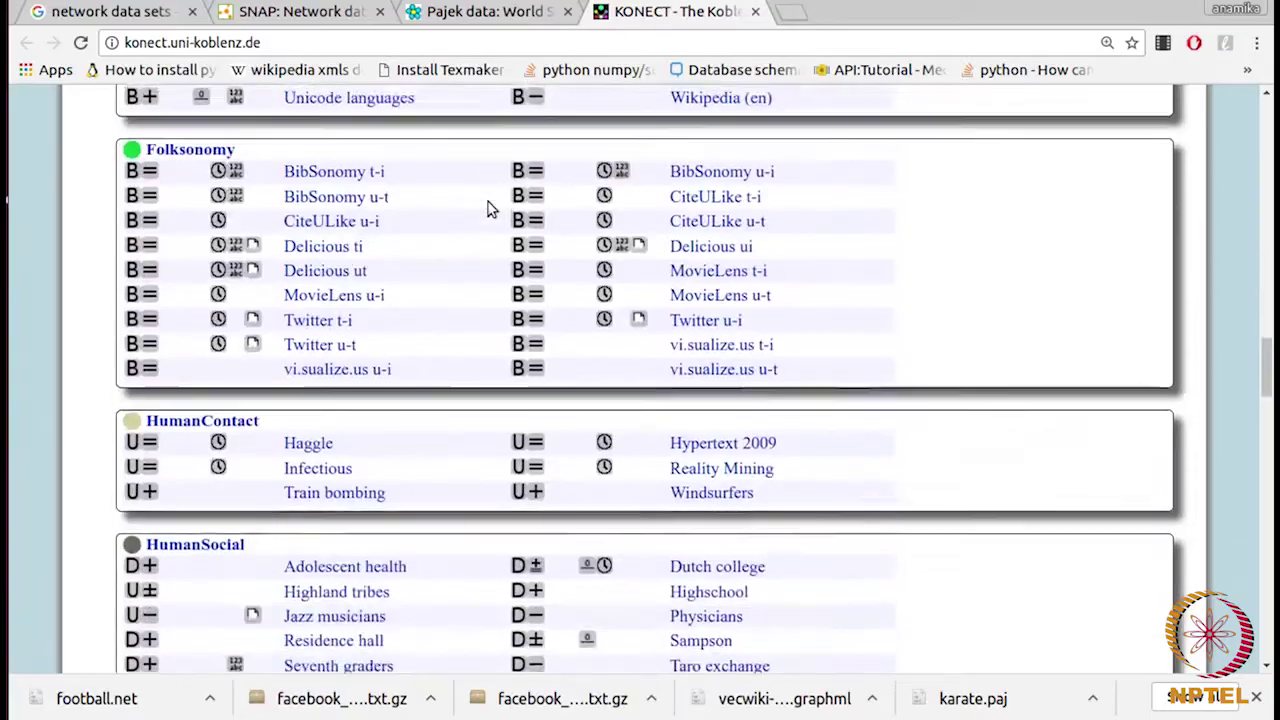
pyautogui.scroll(-8, 490, 208)
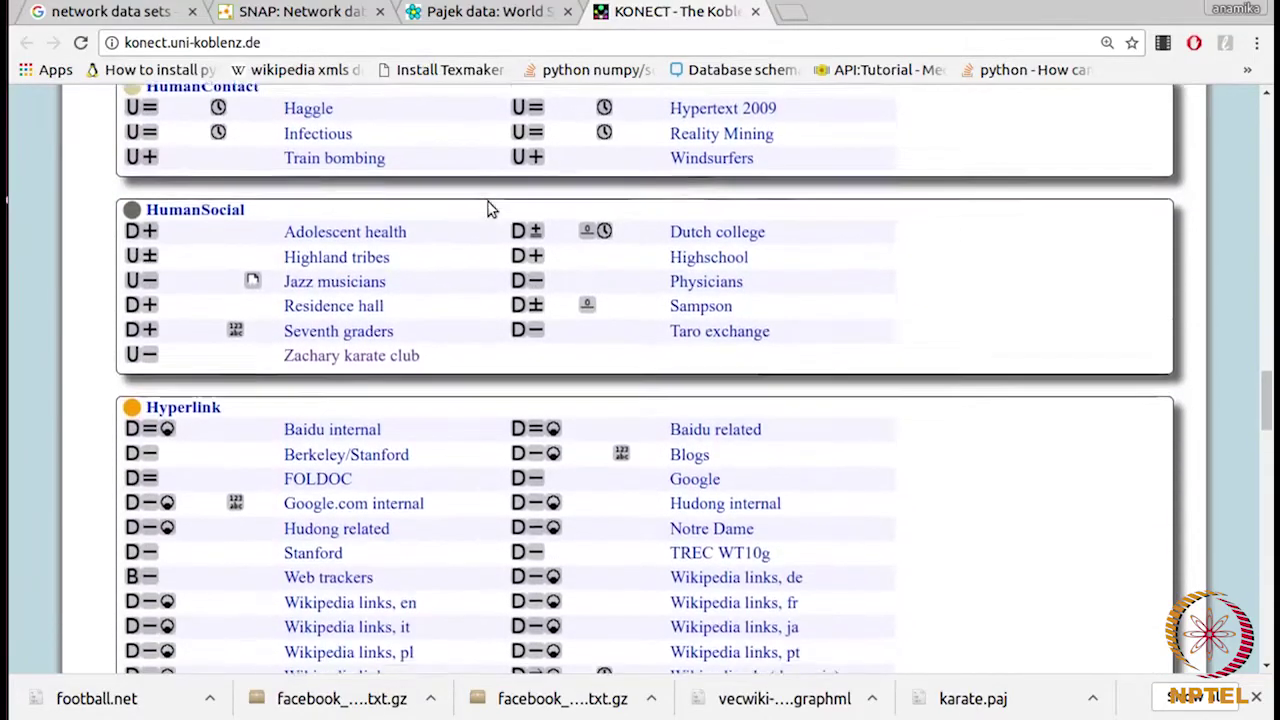
pyautogui.scroll(-9, 490, 208)
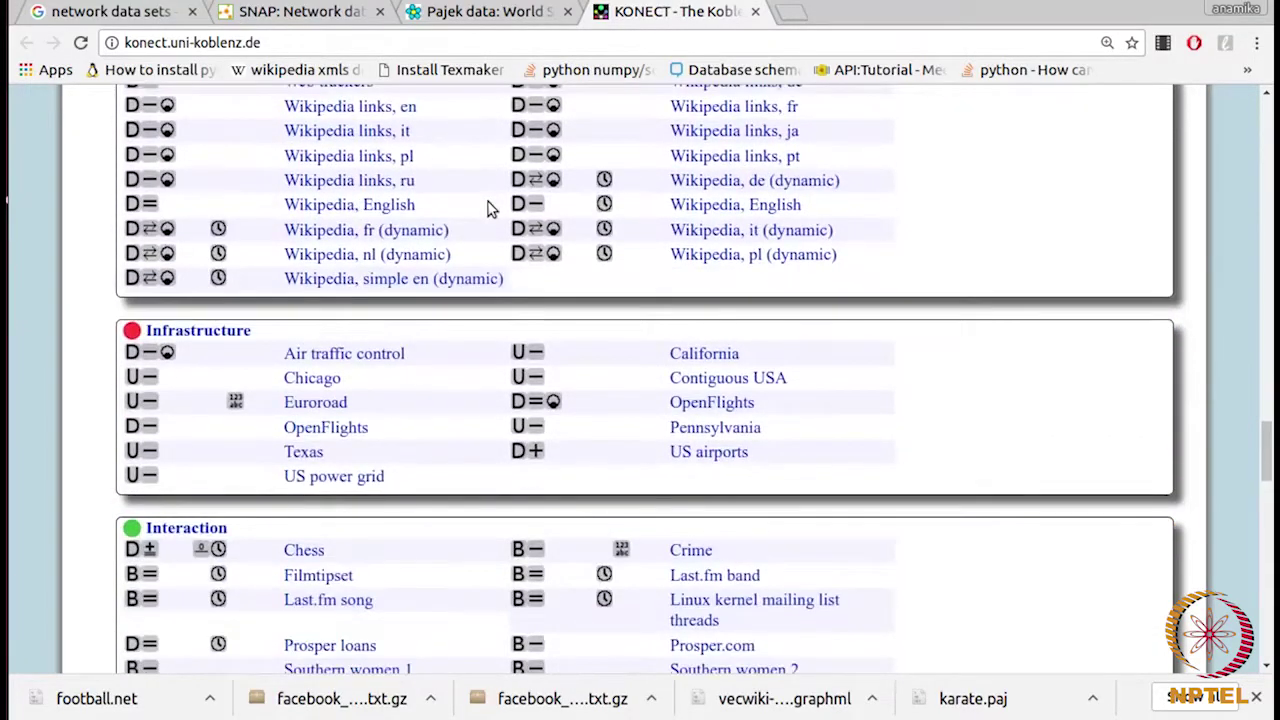
pyautogui.scroll(-13, 490, 208)
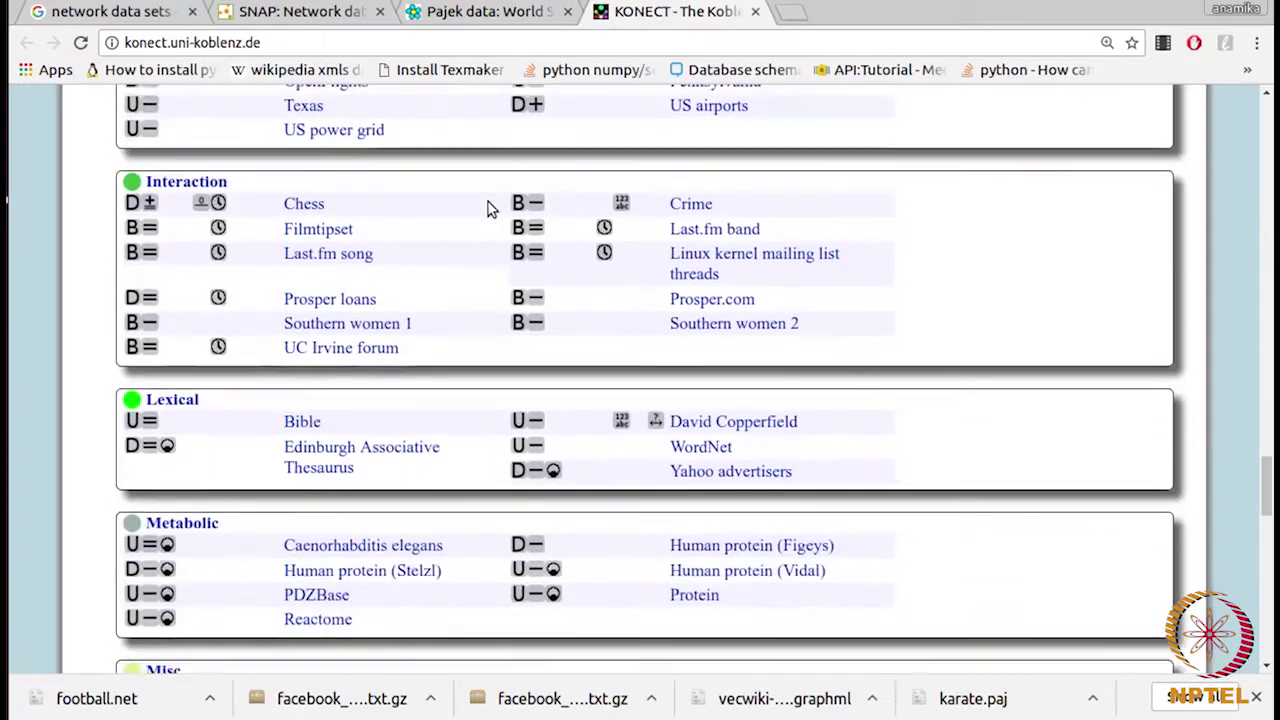
pyautogui.scroll(-17, 490, 213)
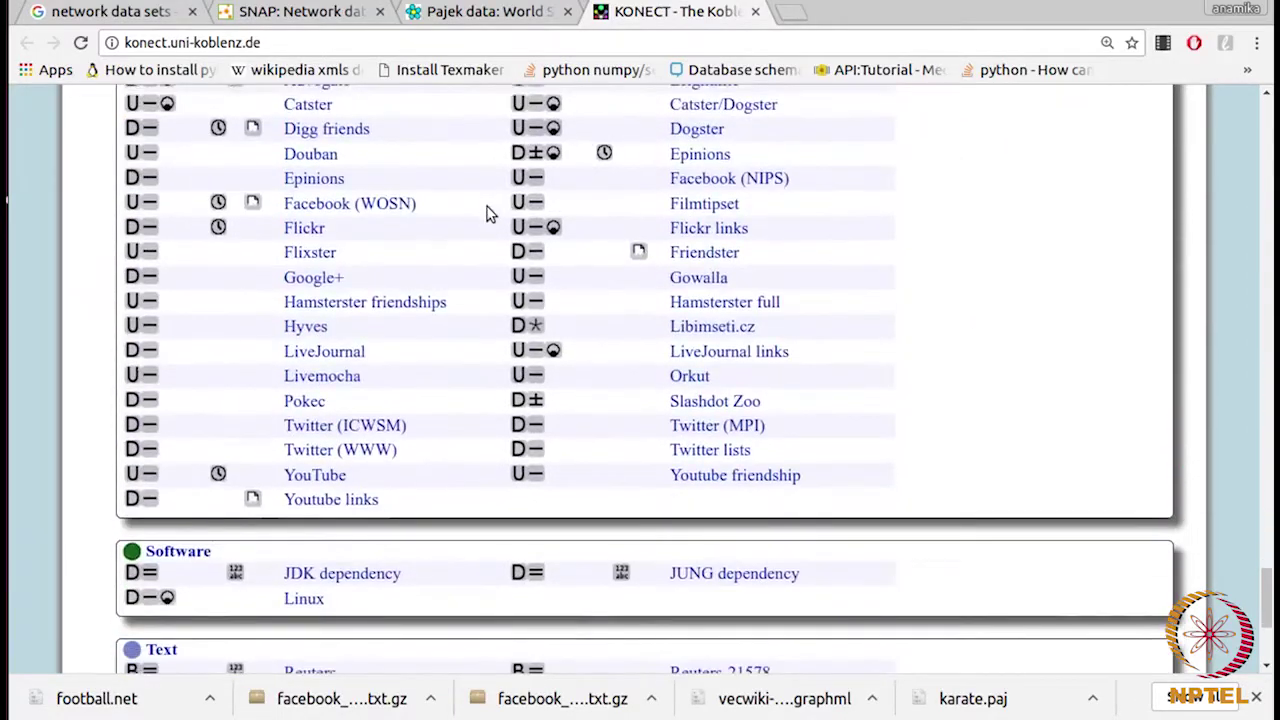
pyautogui.scroll(-3, 487, 220)
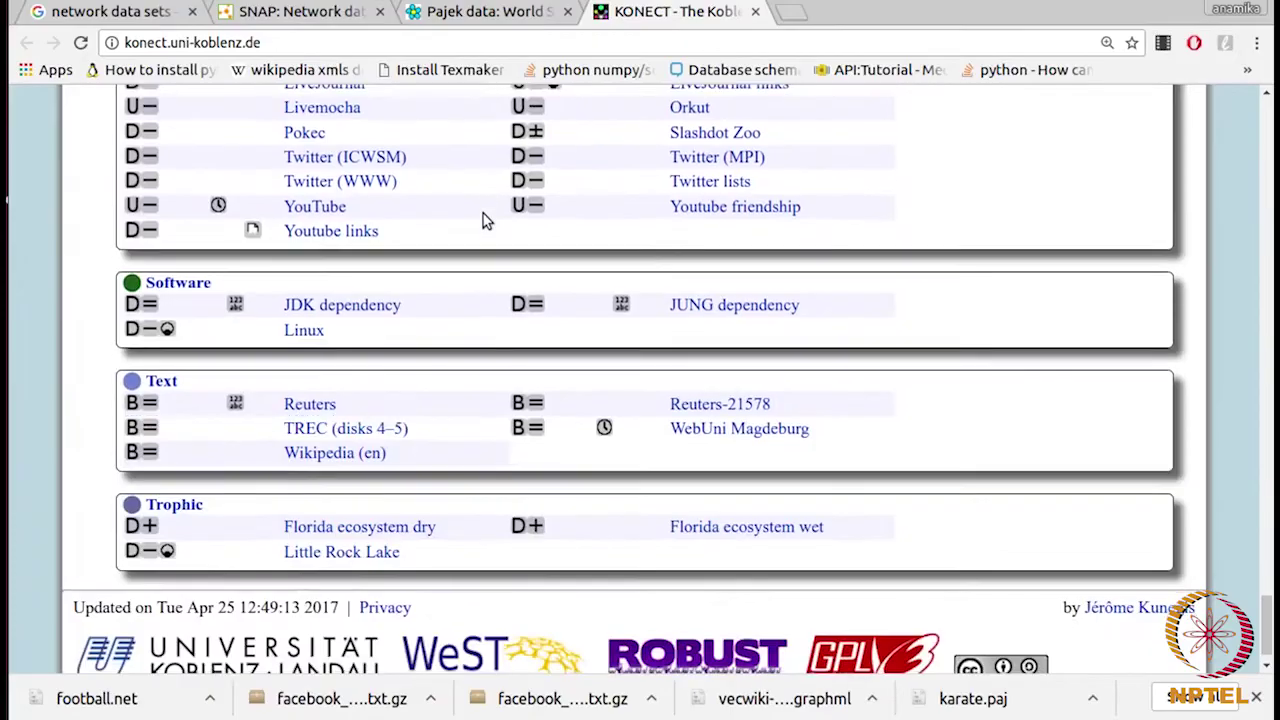
pyautogui.scroll(-1, 485, 220)
pyautogui.scroll(18, 485, 220)
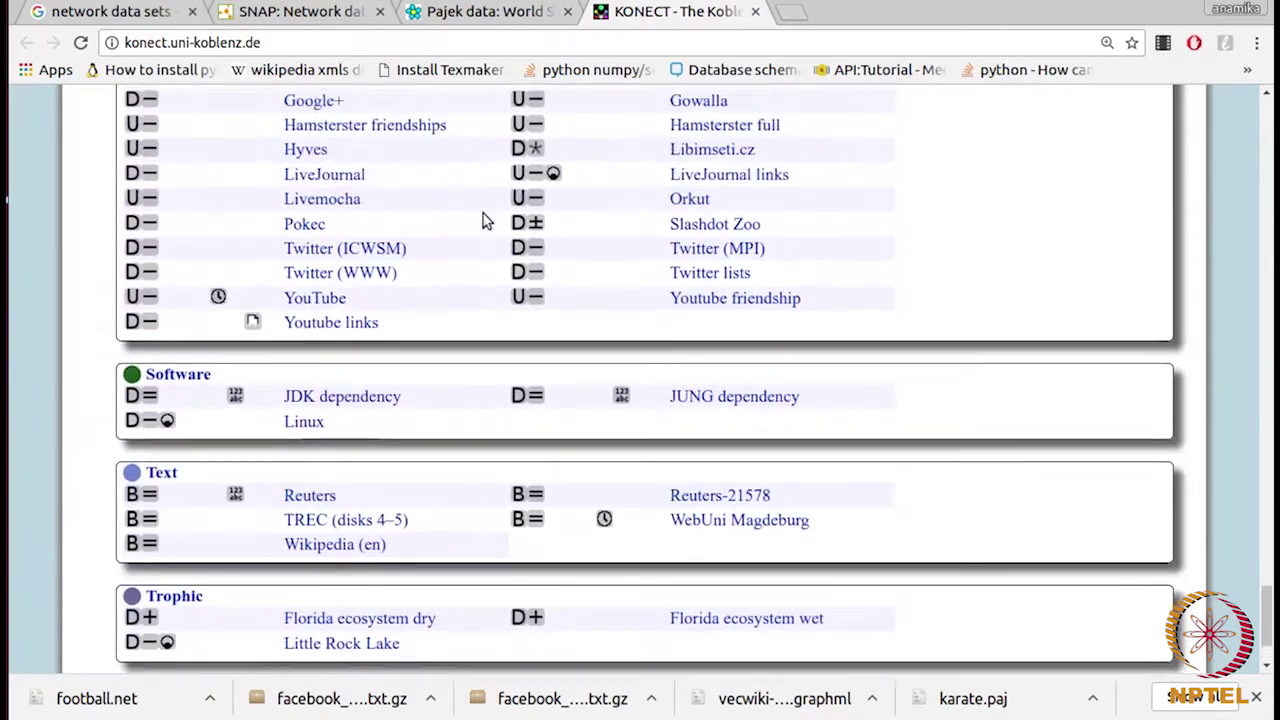
pyautogui.scroll(20, 482, 220)
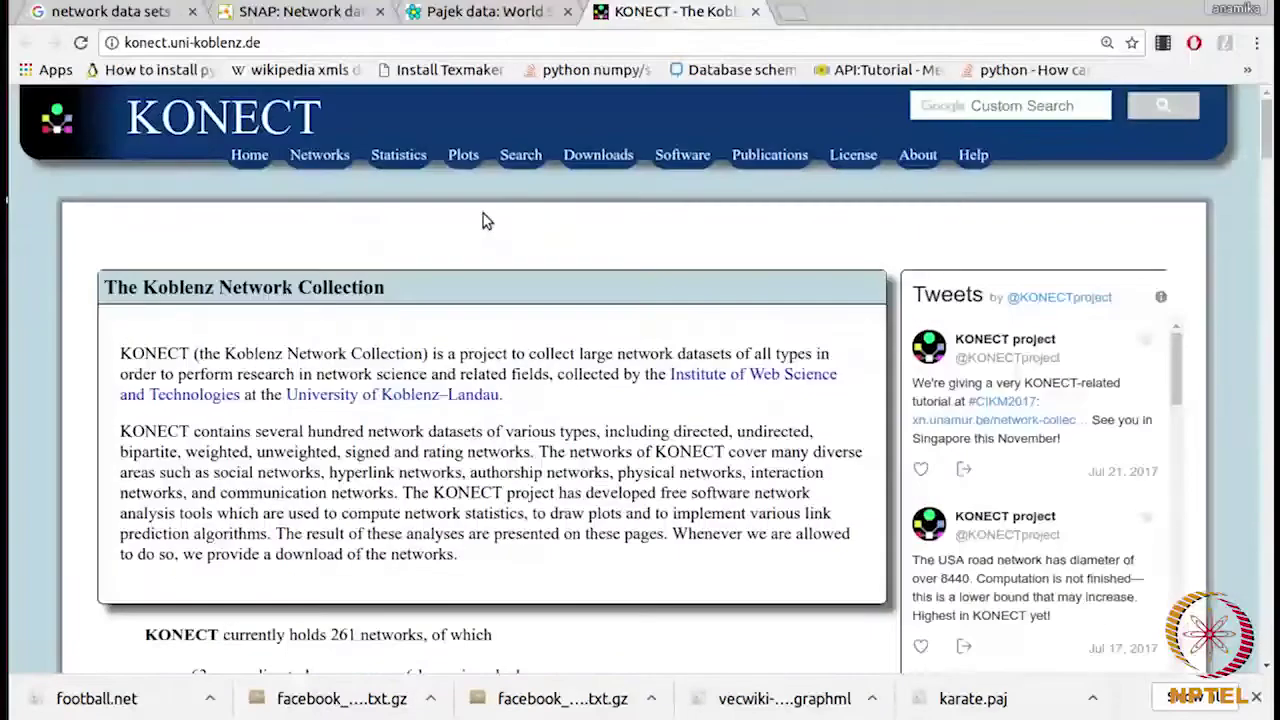
# Step: In a new tab, search Google for 'network data sets UCI'
pyautogui.hotkey('ctrl', 't')
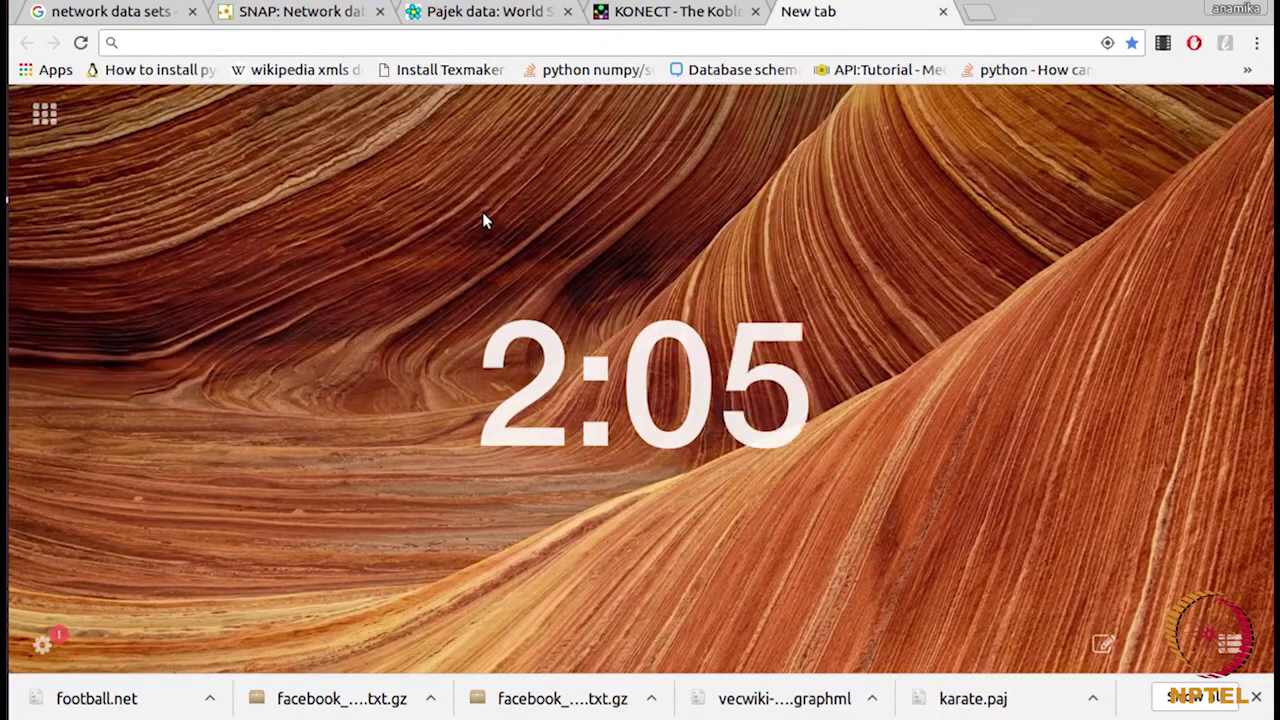
pyautogui.write('n')
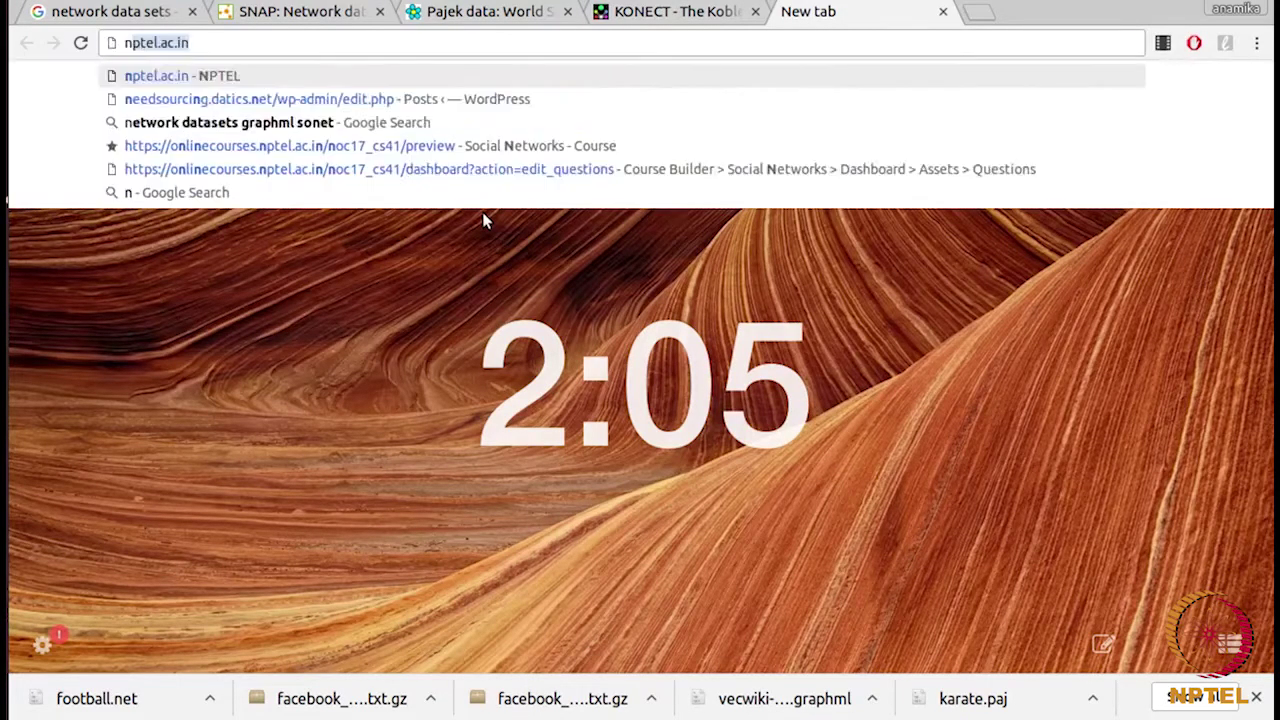
pyautogui.write('etwork ')
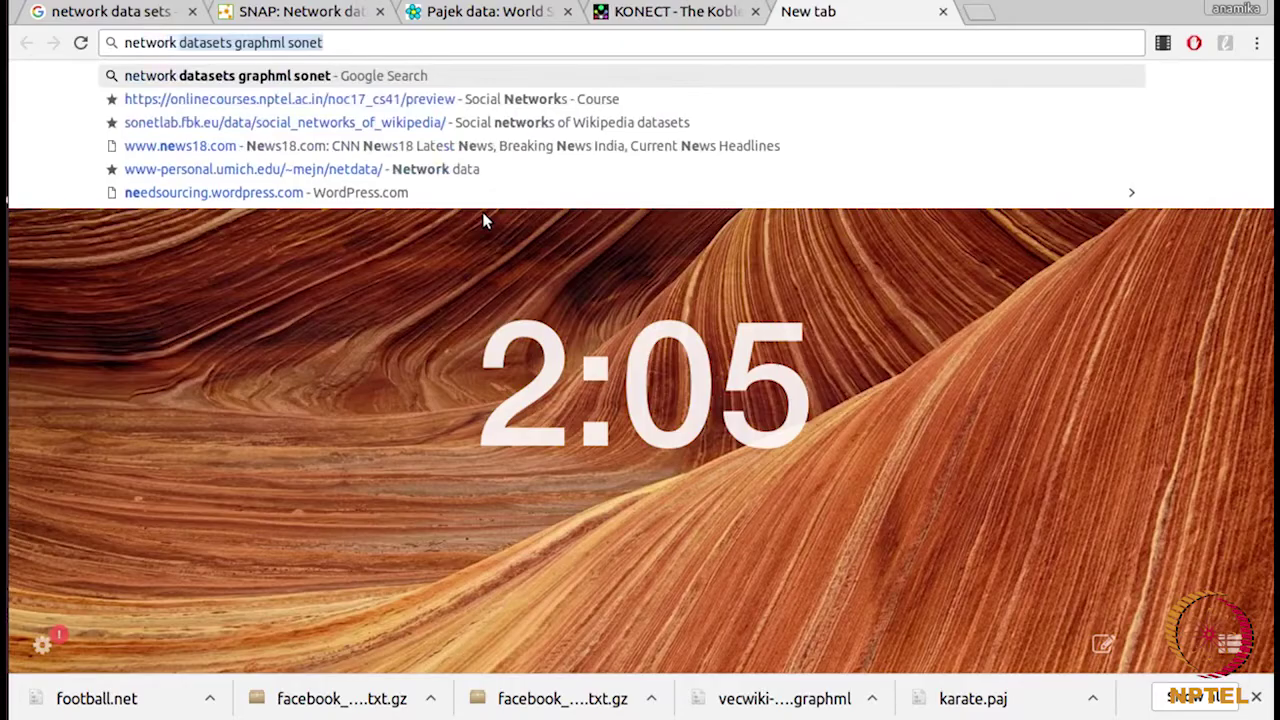
pyautogui.write('data sets UCI')
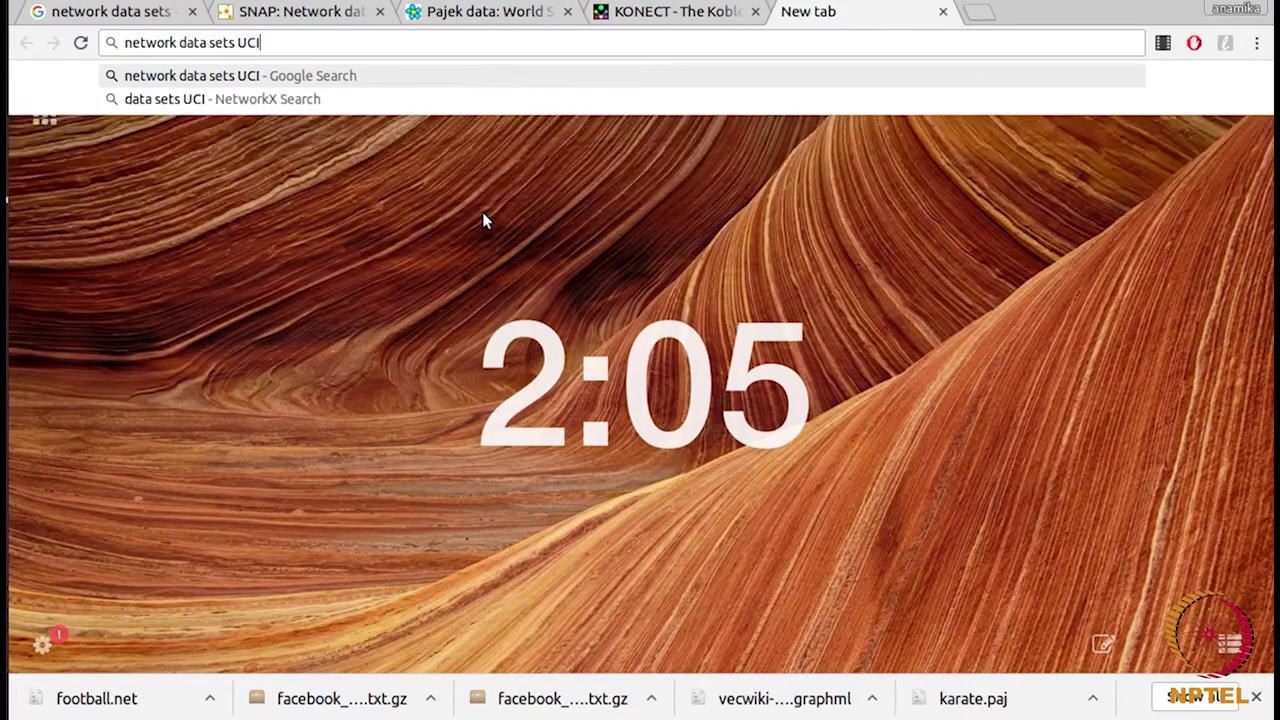
pyautogui.press('Return')
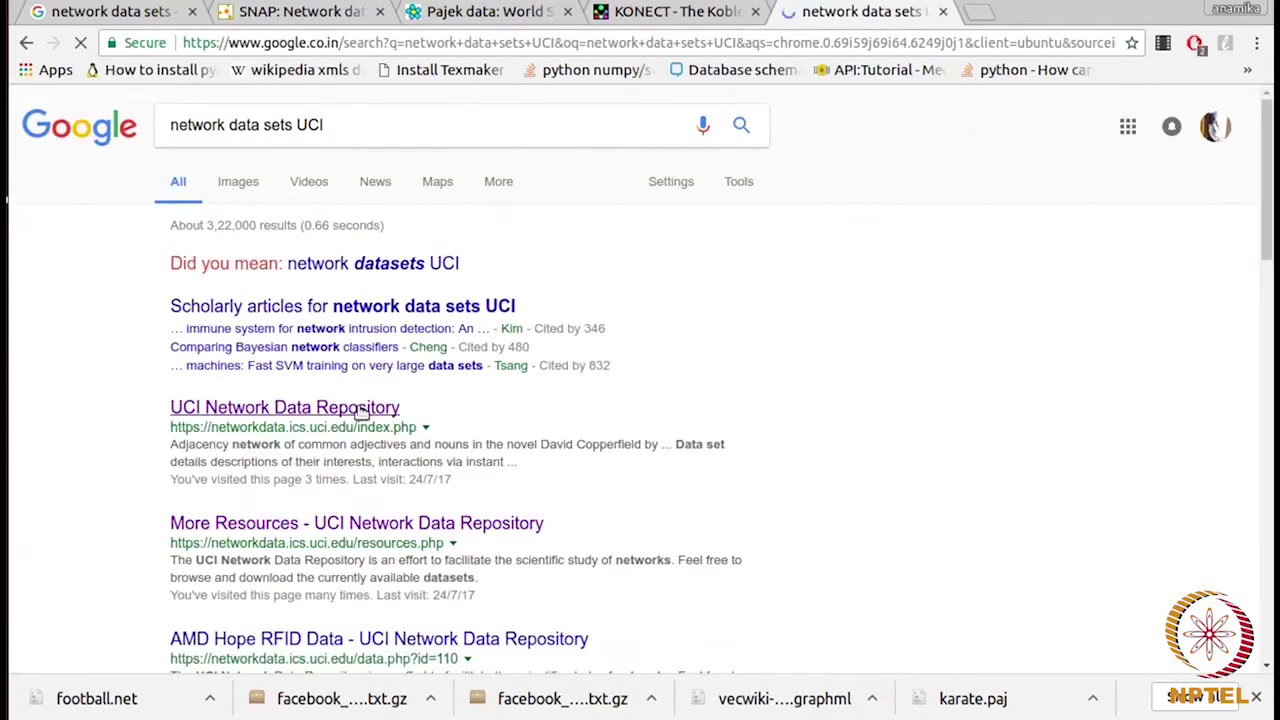
# Step: Open the UCI Network Data Repository result and browse its dataset list
pyautogui.click(362, 416)
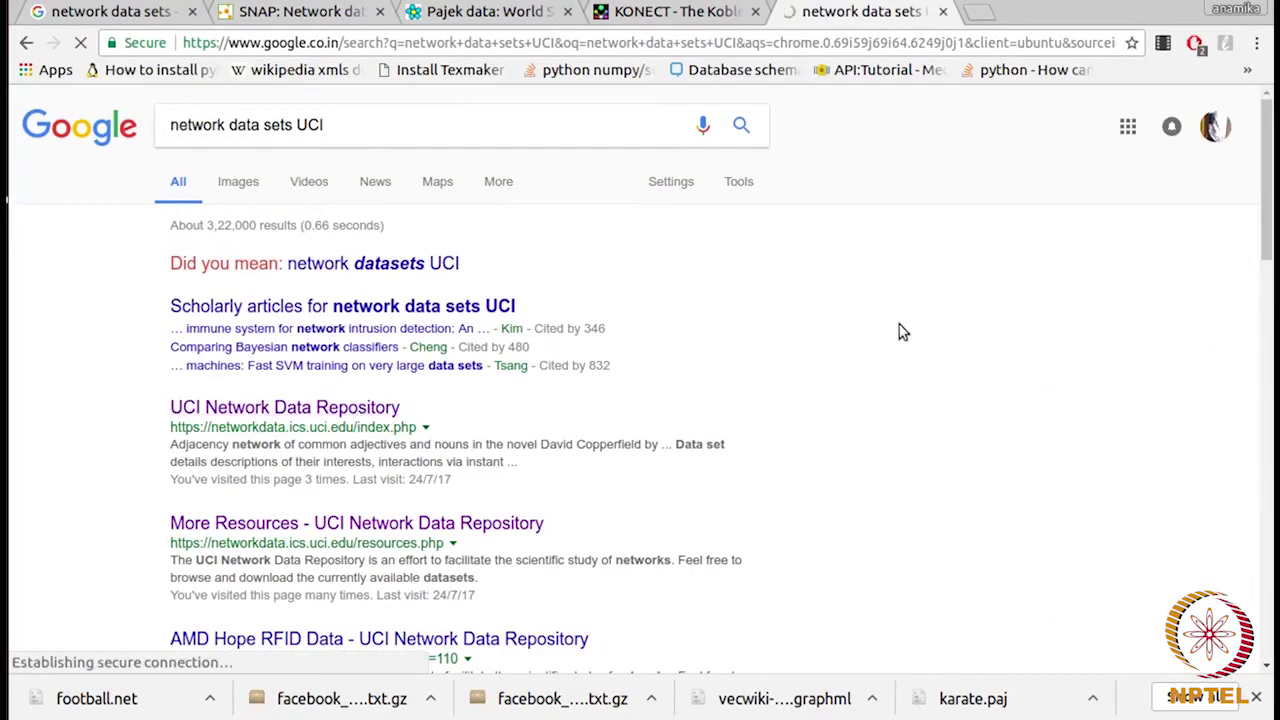
pyautogui.scroll(-4, 898, 332)
pyautogui.scroll(-15, 898, 332)
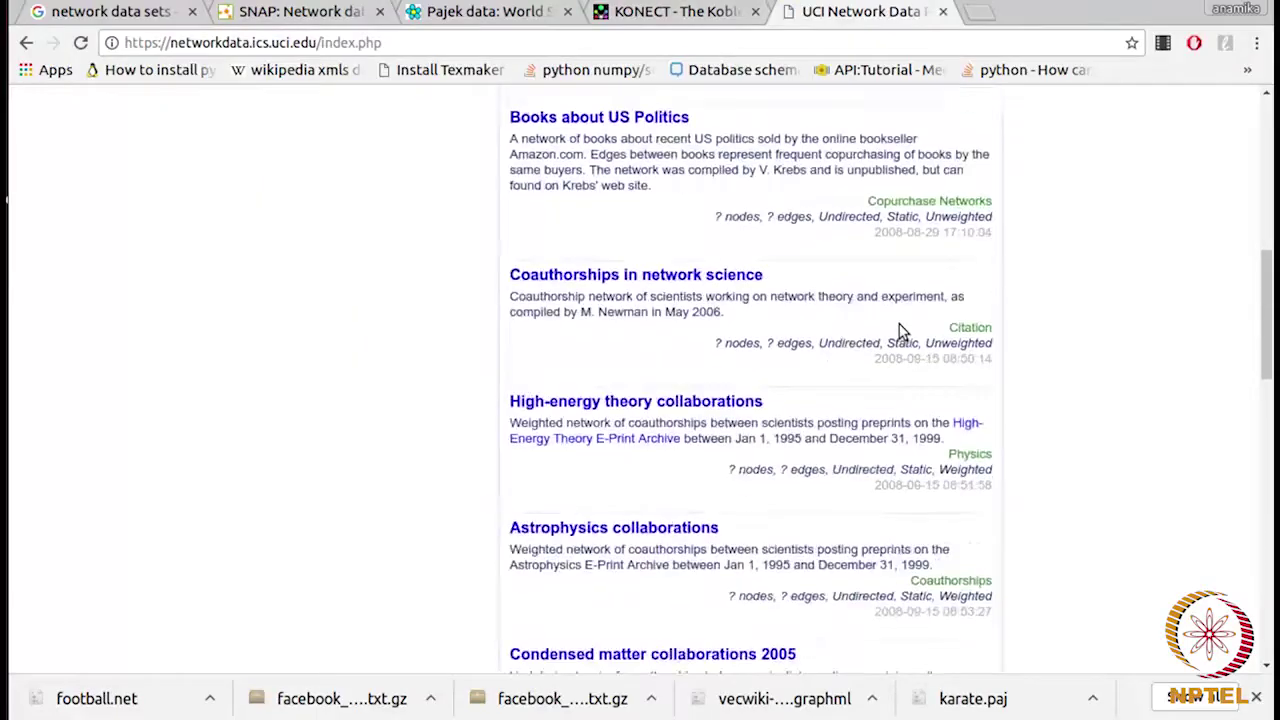
pyautogui.scroll(12, 898, 332)
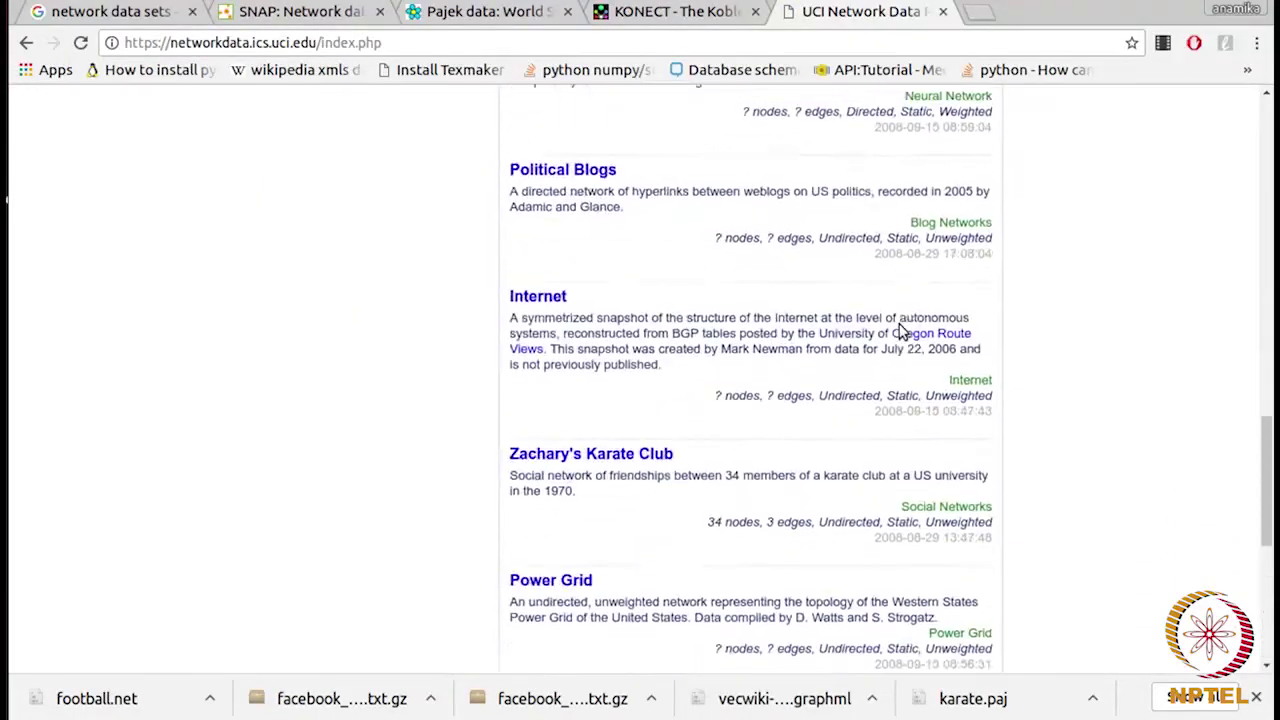
pyautogui.scroll(-7, 898, 332)
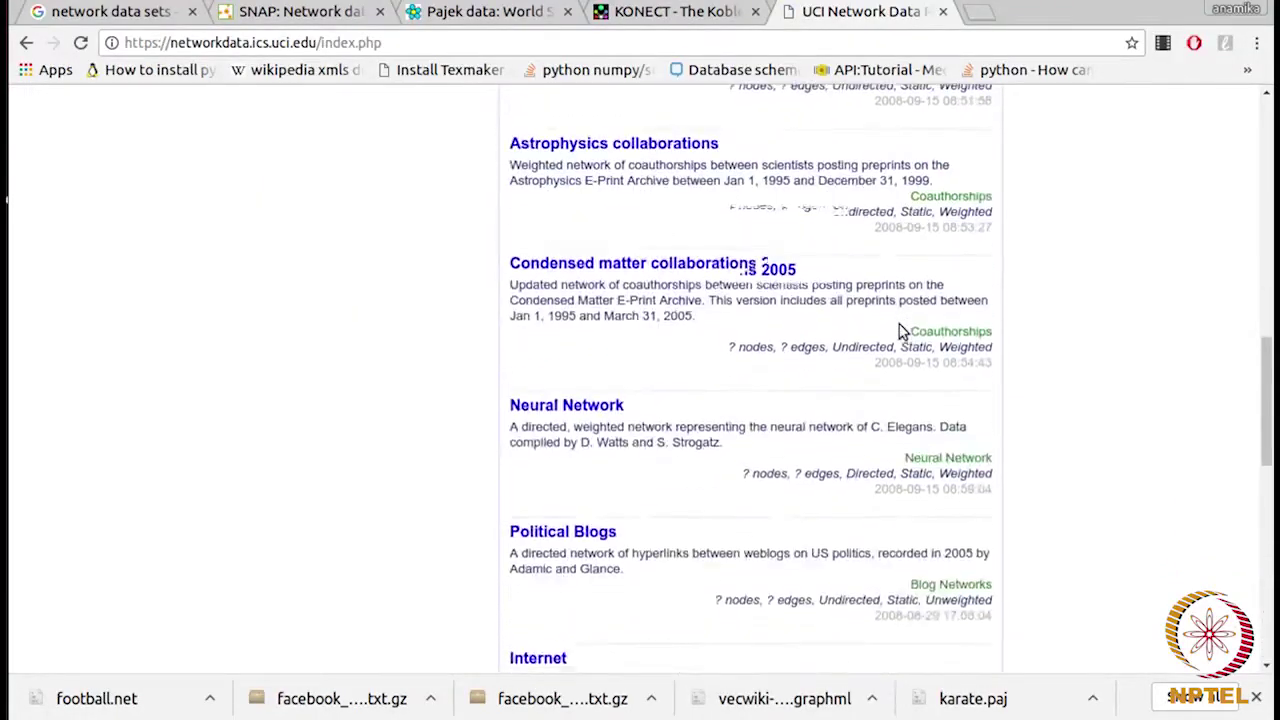
pyautogui.scroll(1, 905, 331)
pyautogui.scroll(-1, 905, 332)
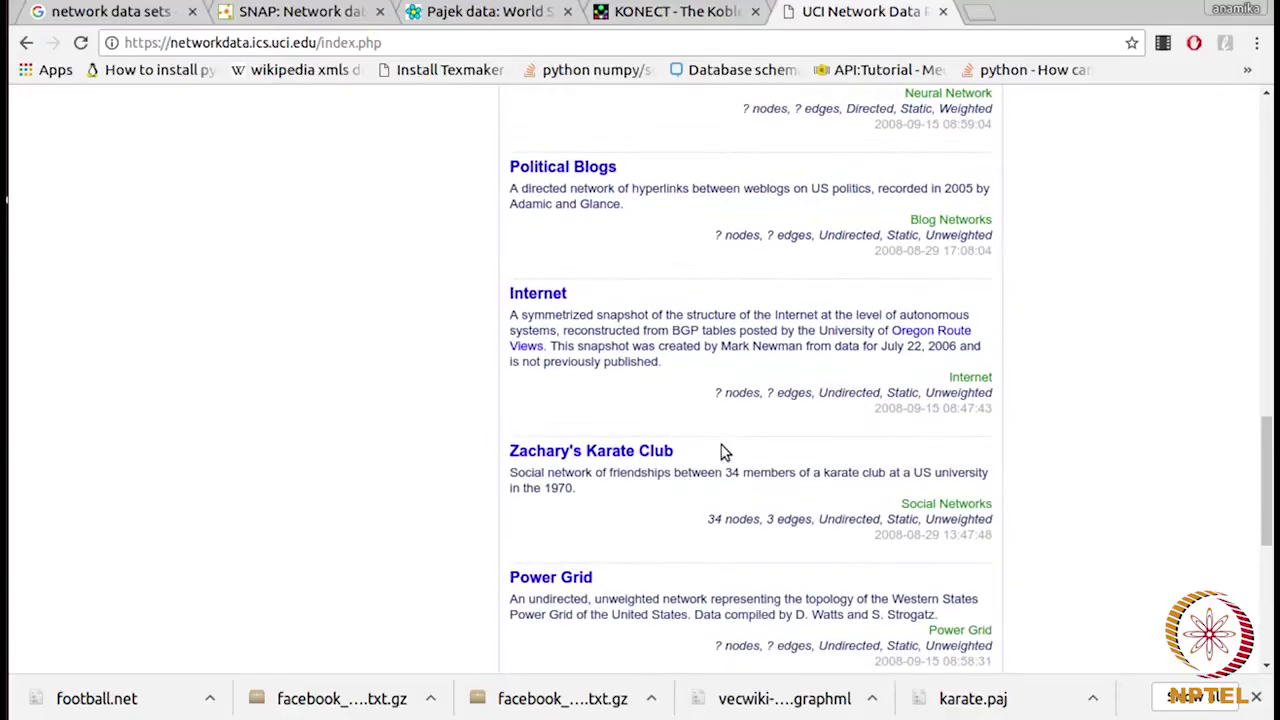
pyautogui.scroll(-1, 643, 523)
# Step: Open and review the Zachary's Karate Club page: 34 nodes, undirected, unweighted
pyautogui.click(662, 400)
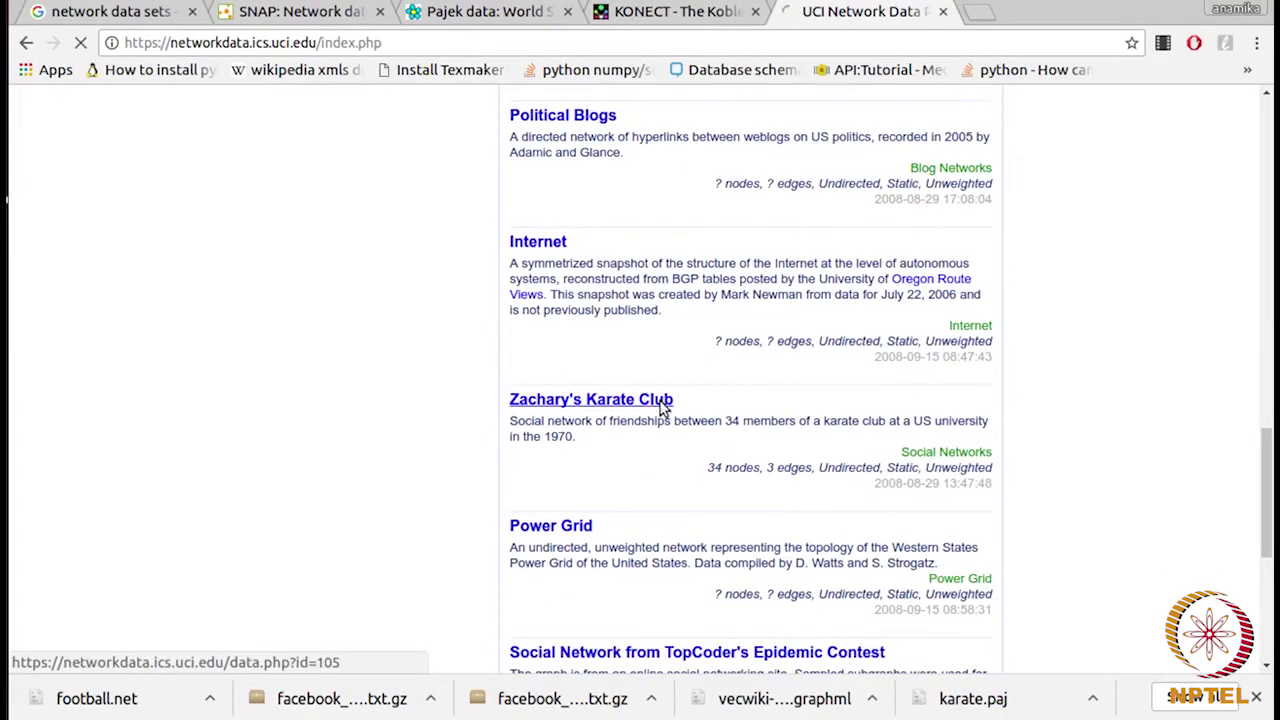
pyautogui.scroll(-3, 633, 358)
pyautogui.scroll(1, 633, 358)
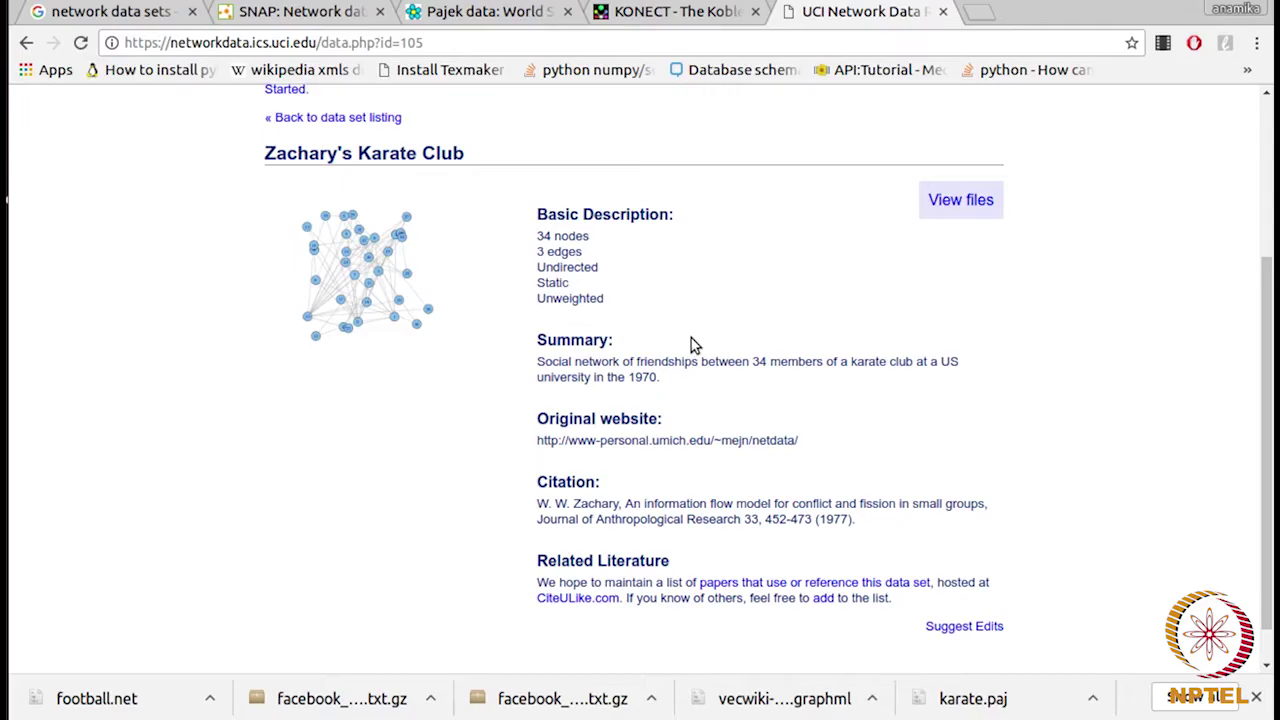
pyautogui.scroll(-1, 694, 344)
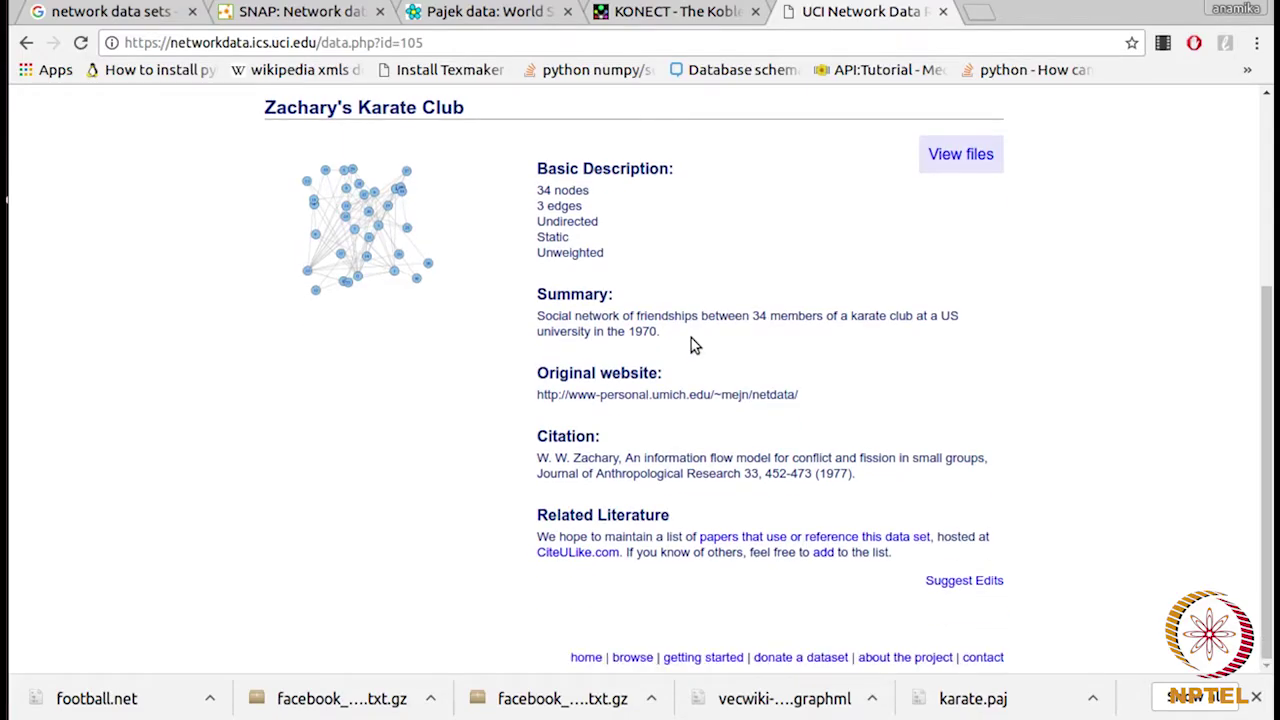
pyautogui.scroll(2, 694, 344)
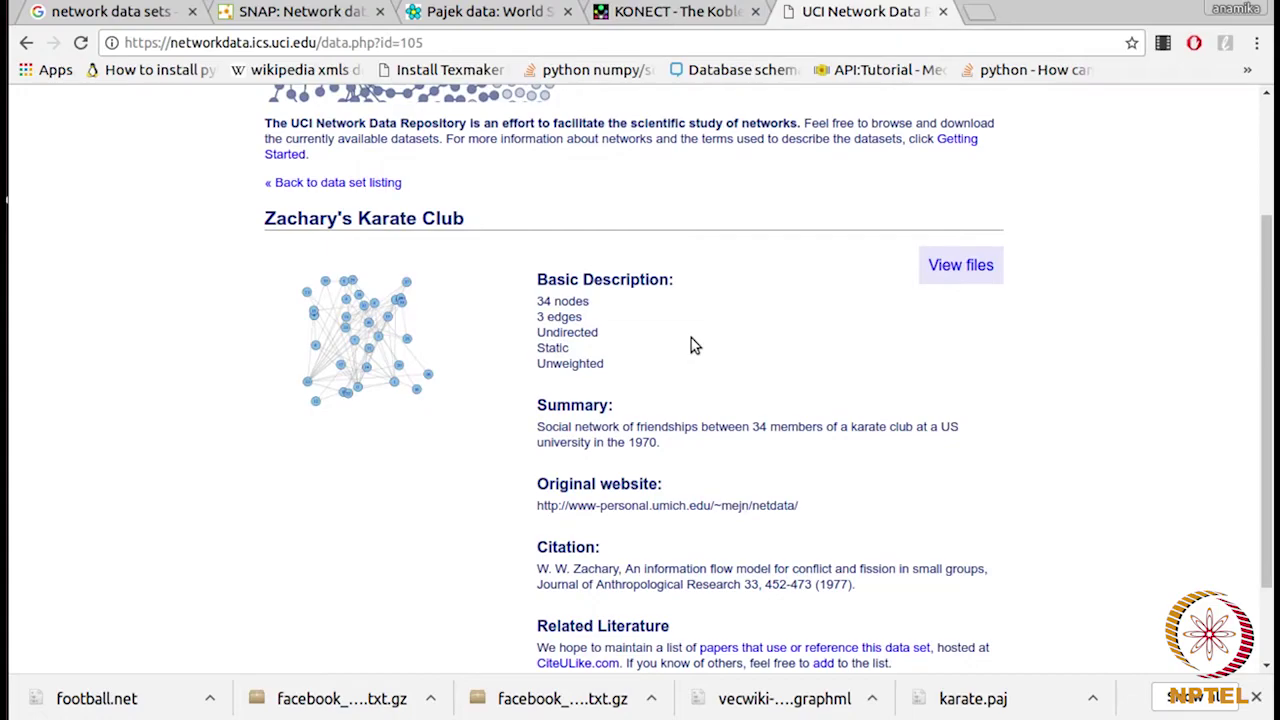
pyautogui.scroll(-2, 700, 400)
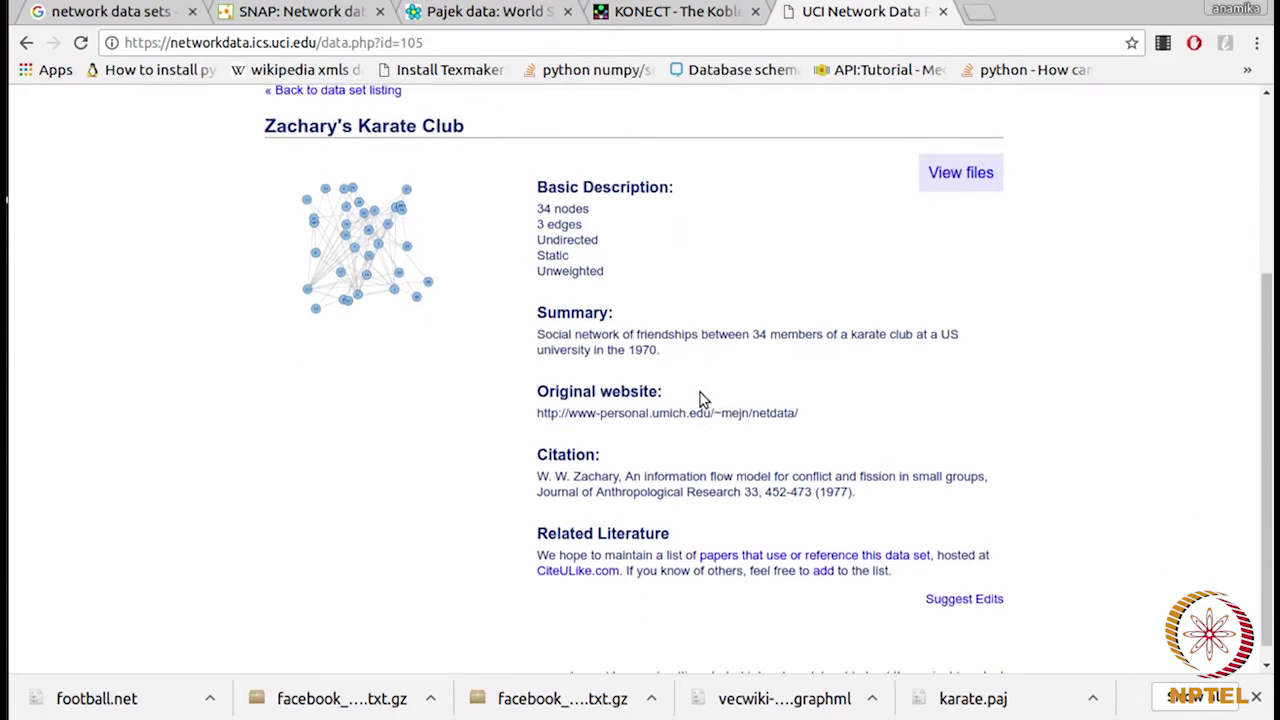
# Step: List the Karate Club files and start saving karate.gml to Data Sets New
pyautogui.click(953, 172)
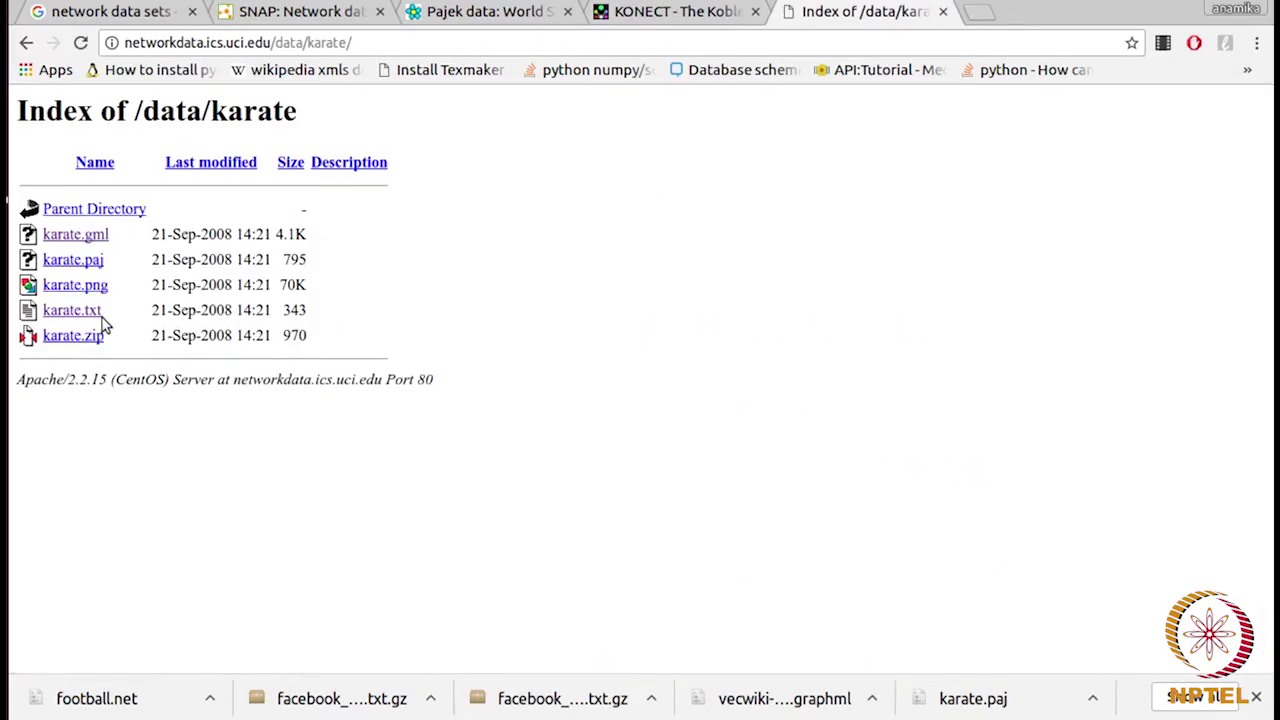
pyautogui.rightClick(93, 241)
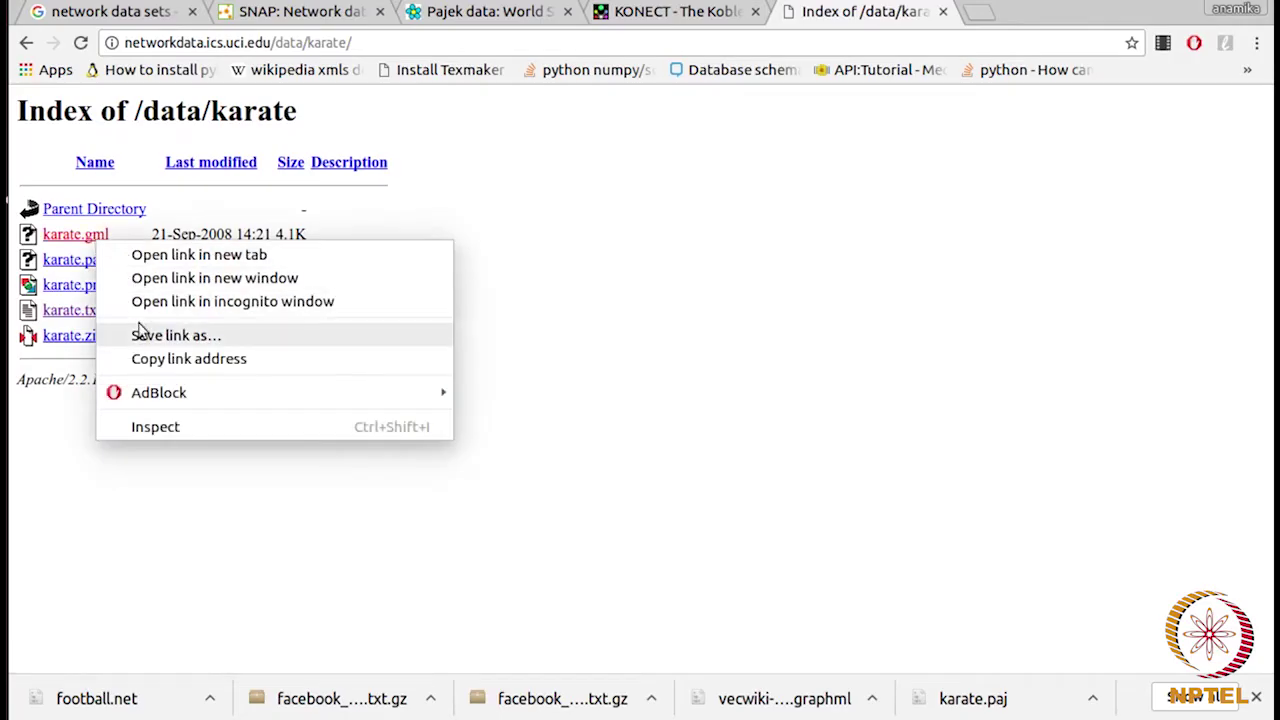
pyautogui.click(143, 335)
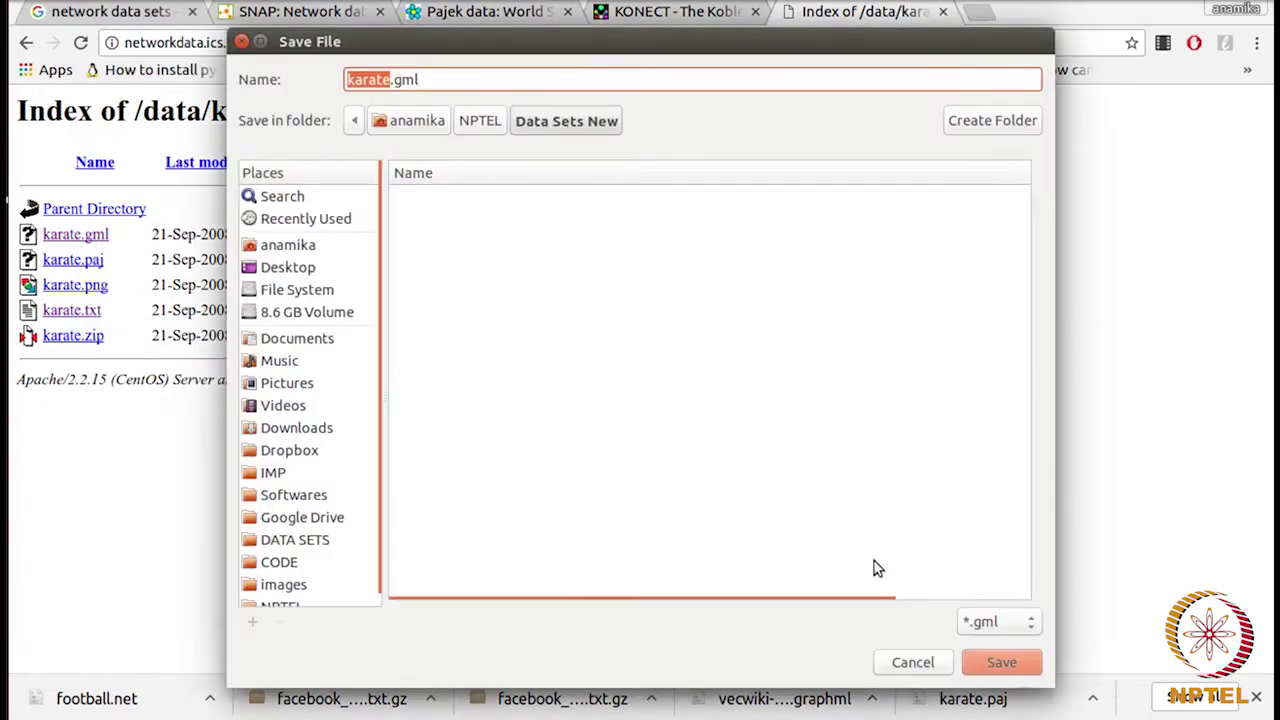
# Step: Save karate.gml and karate.paj from the karate index into Data Sets New
pyautogui.click(1001, 662)
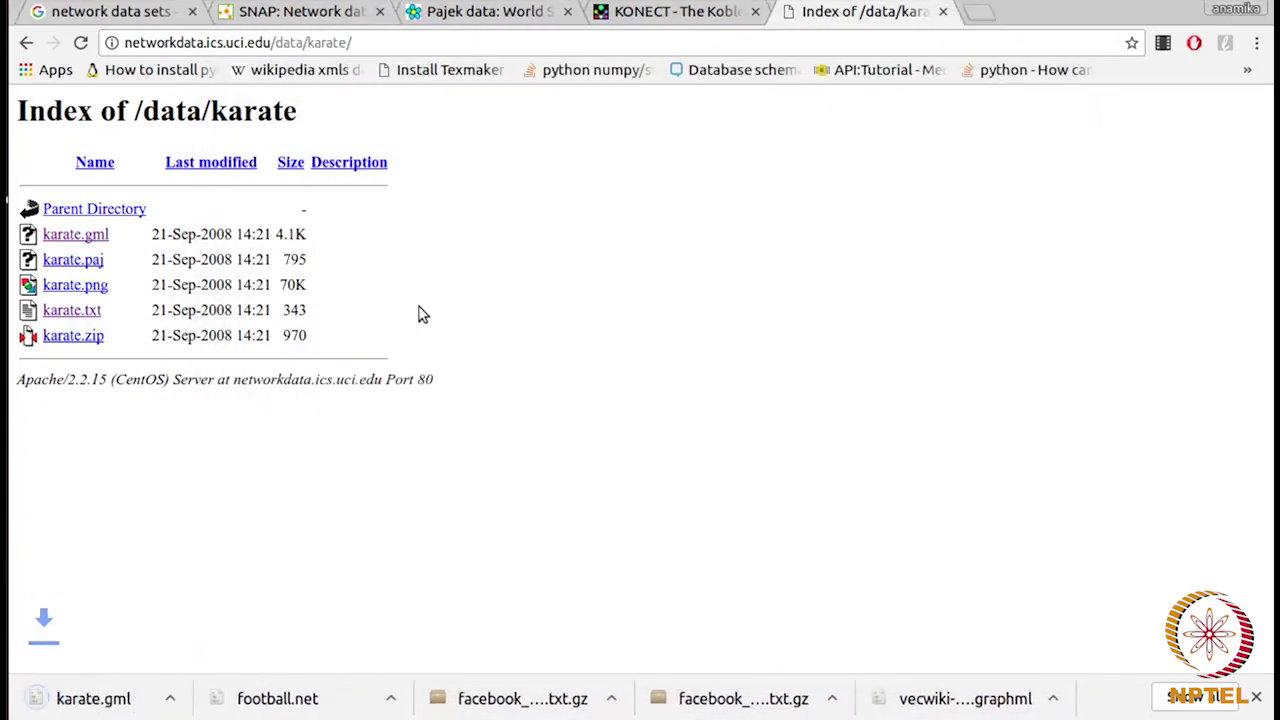
pyautogui.rightClick(95, 262)
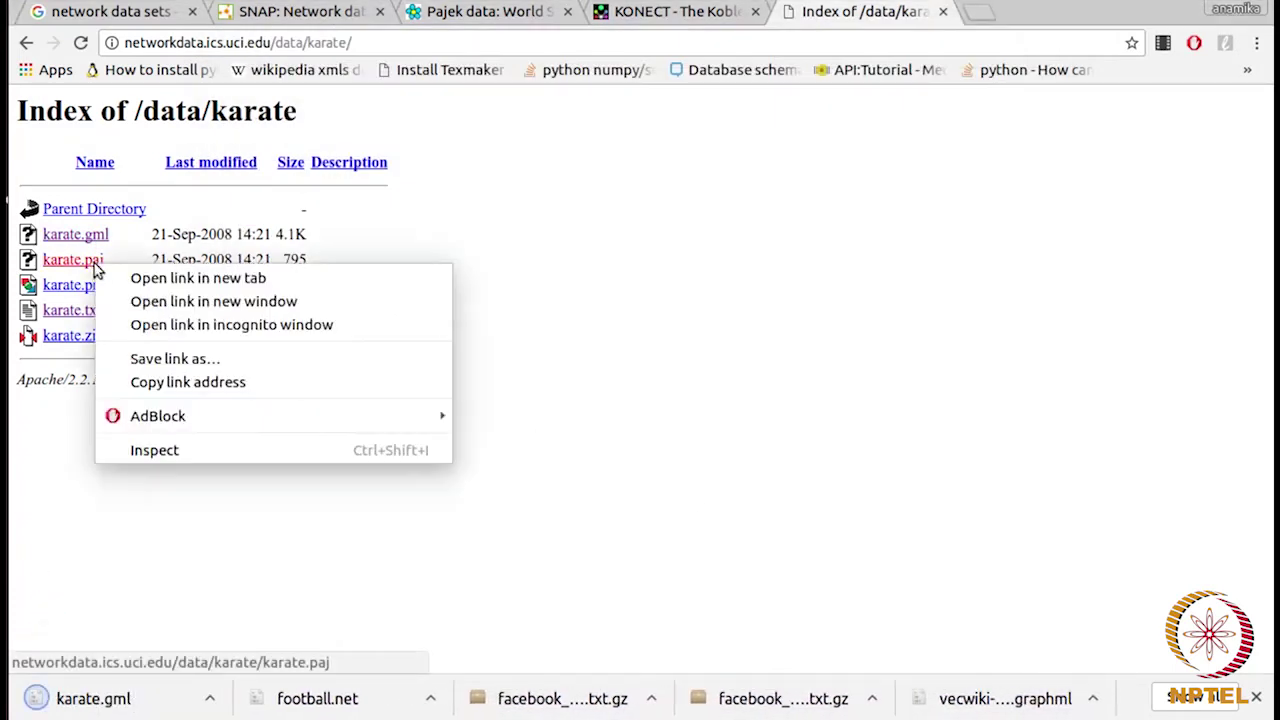
pyautogui.click(165, 359)
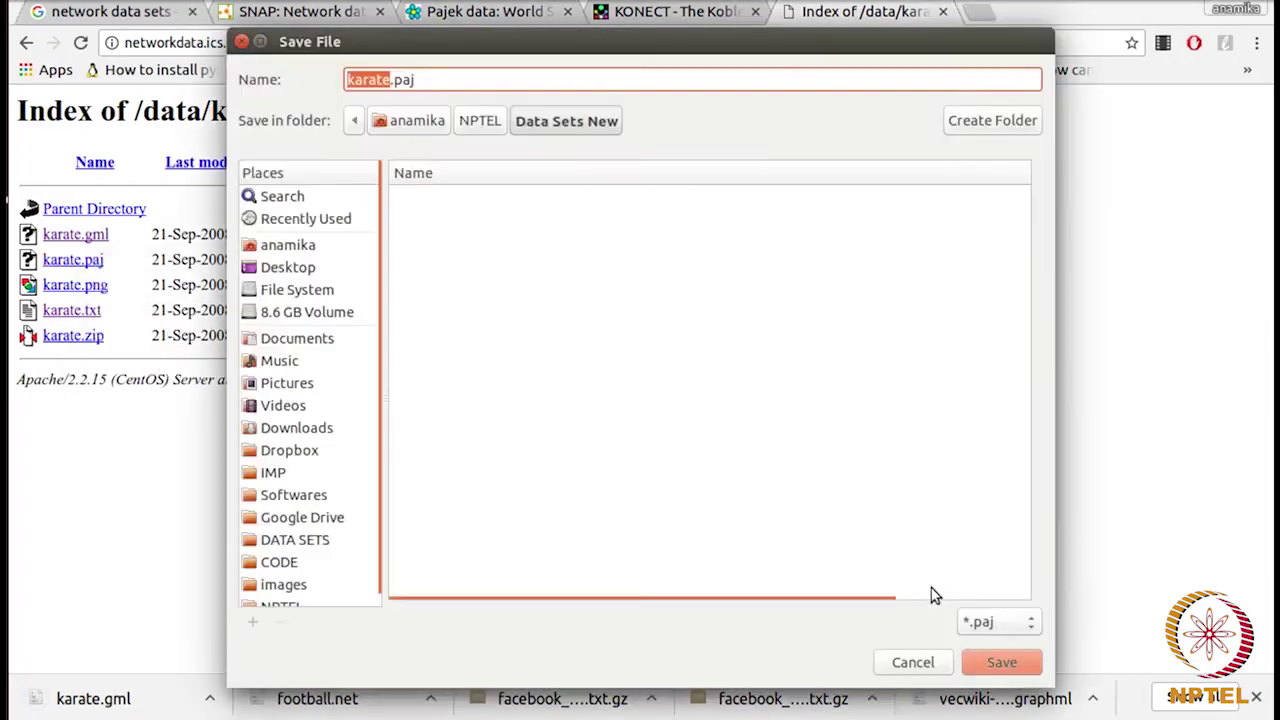
pyautogui.click(1006, 662)
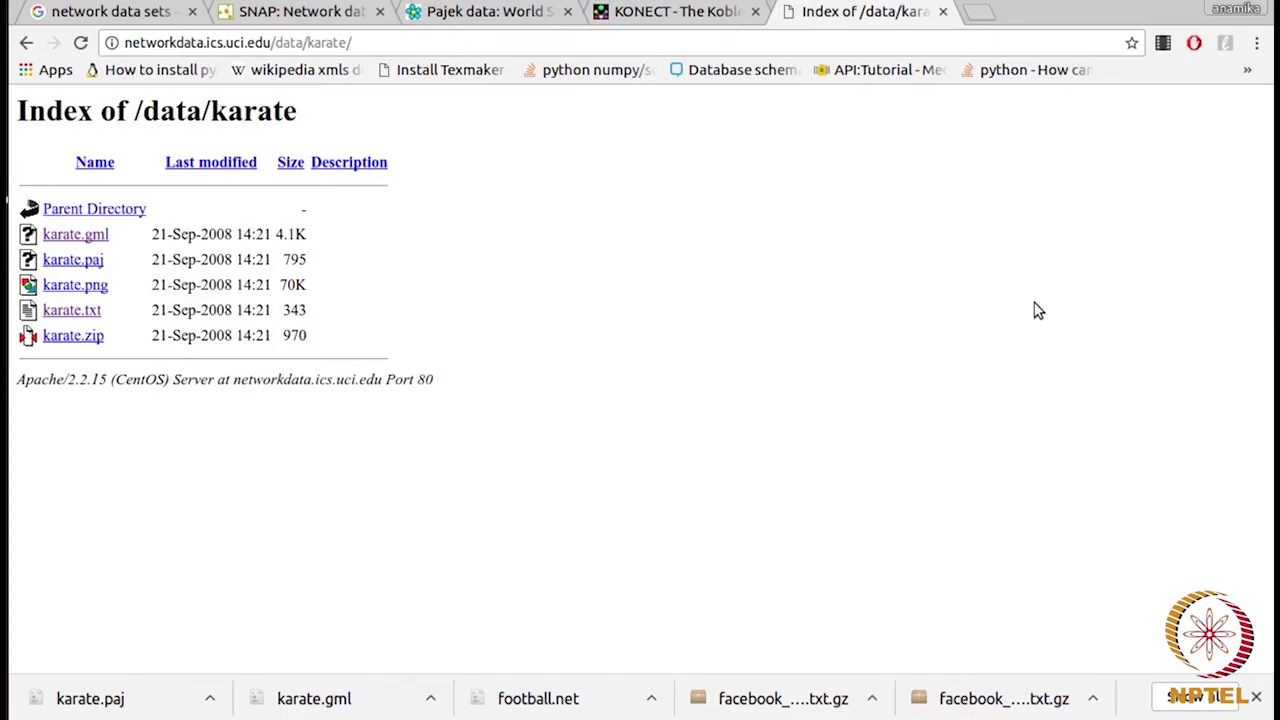
# Step: Search in a new tab for 'network data sets graphml sonet'
pyautogui.hotkey('ctrl', 't')
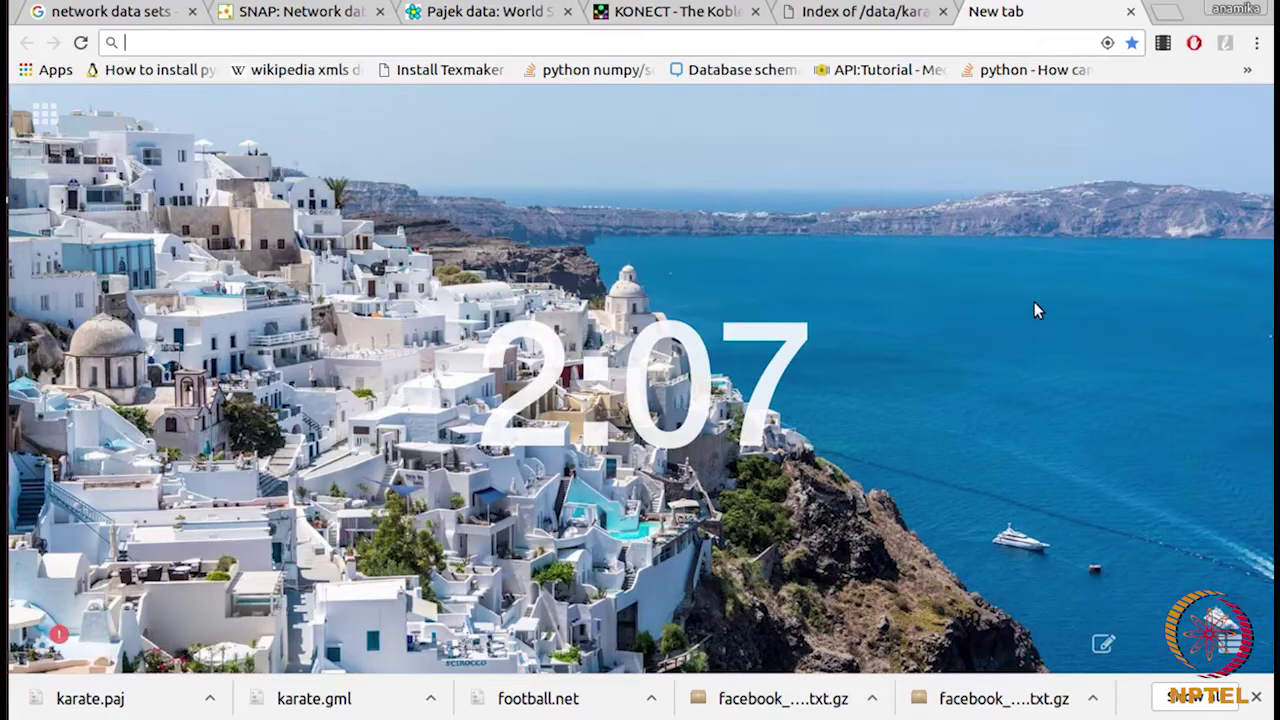
pyautogui.write('network')
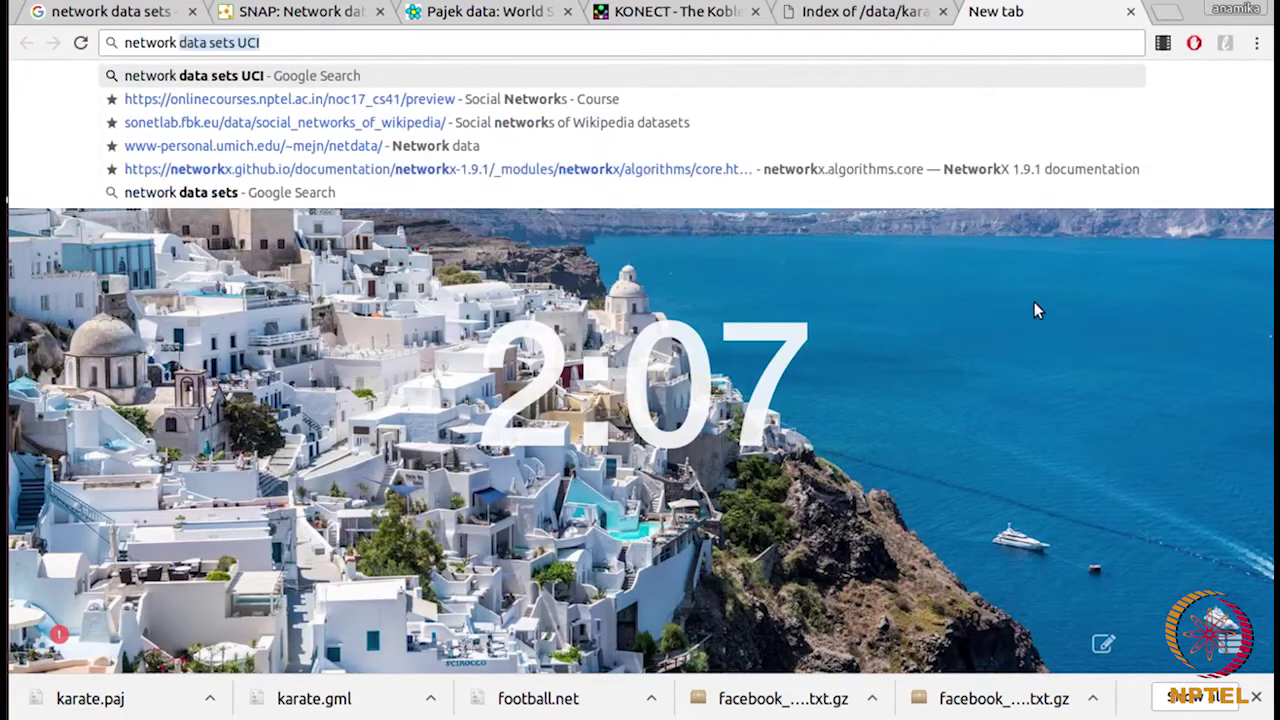
pyautogui.write(' data sets')
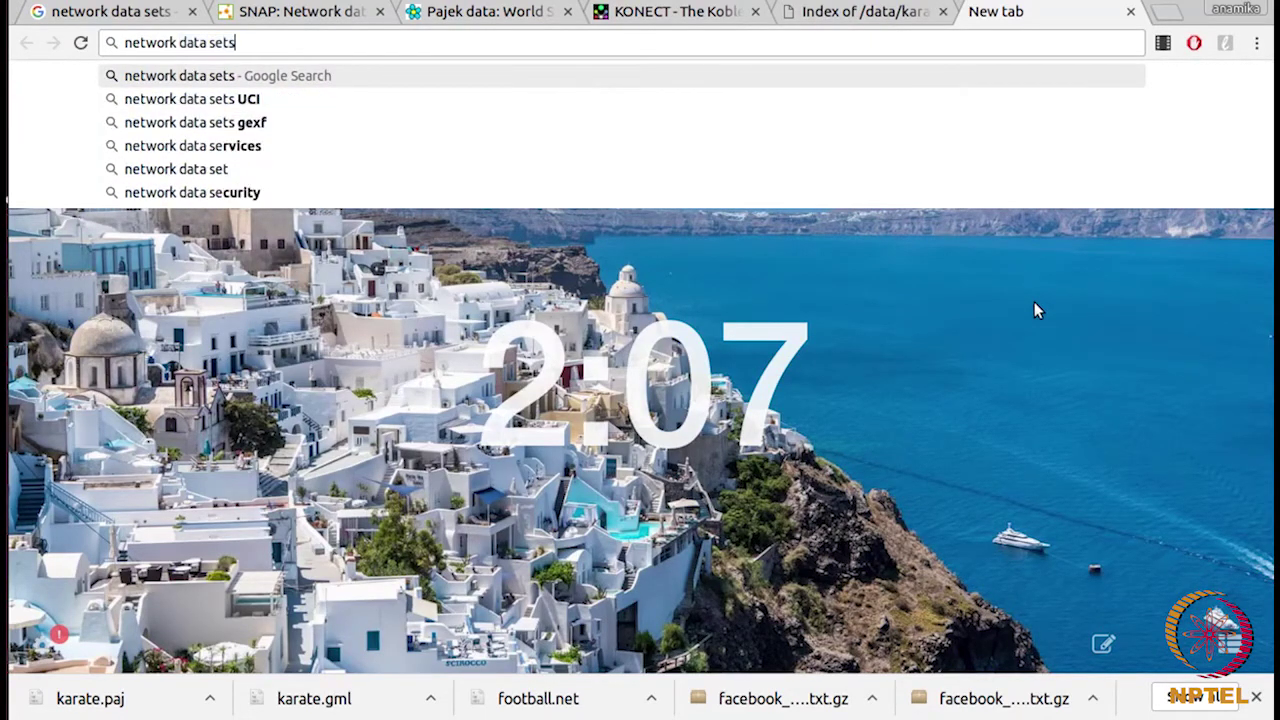
pyautogui.write('p')
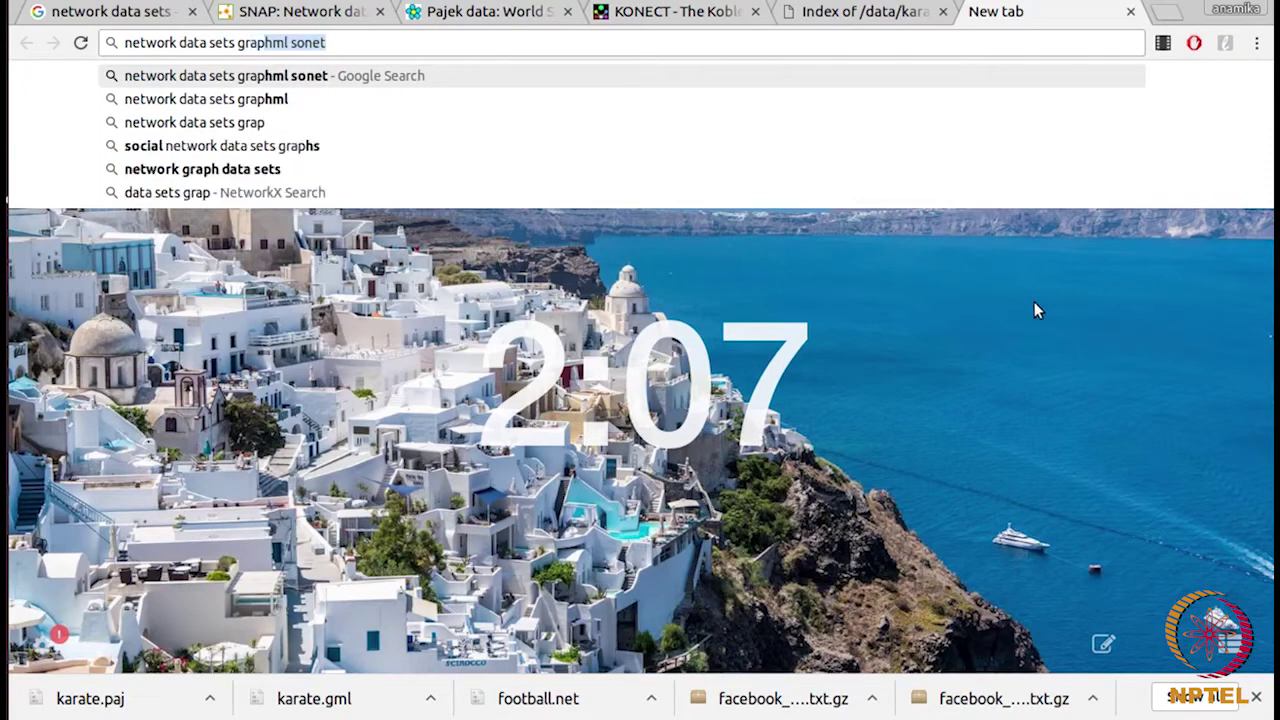
pyautogui.write('hml sonet')
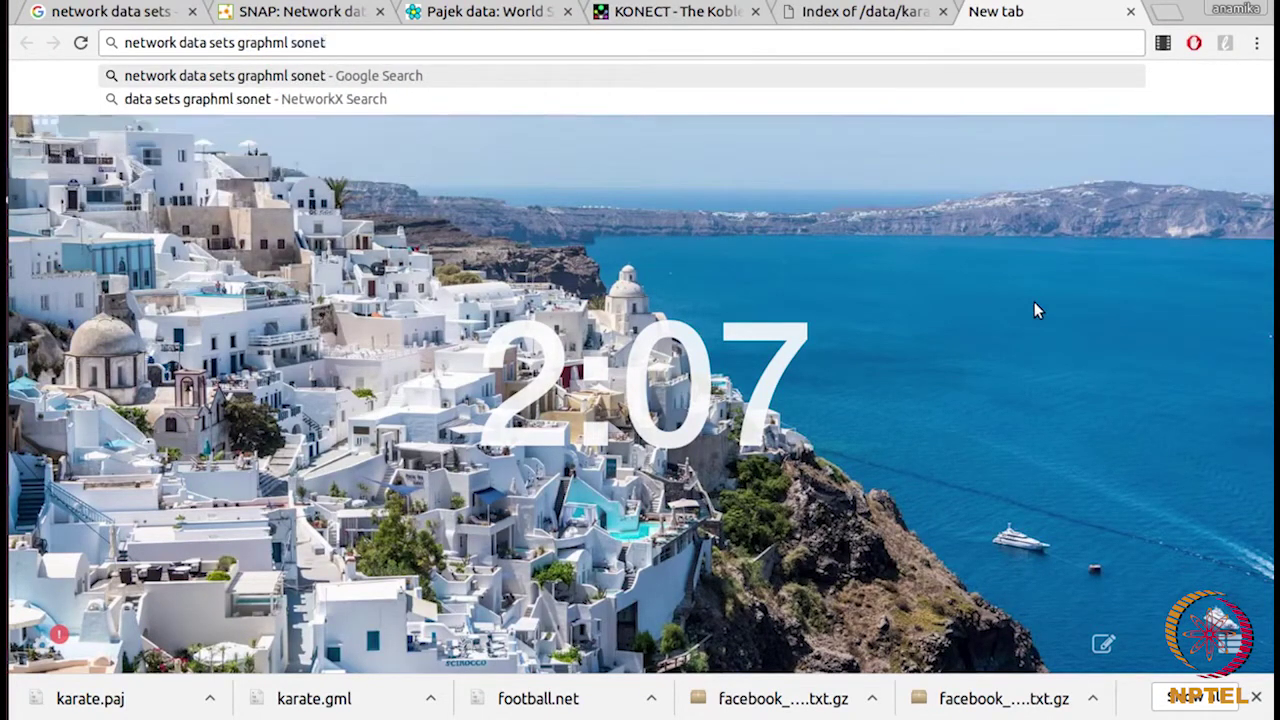
pyautogui.press('Return')
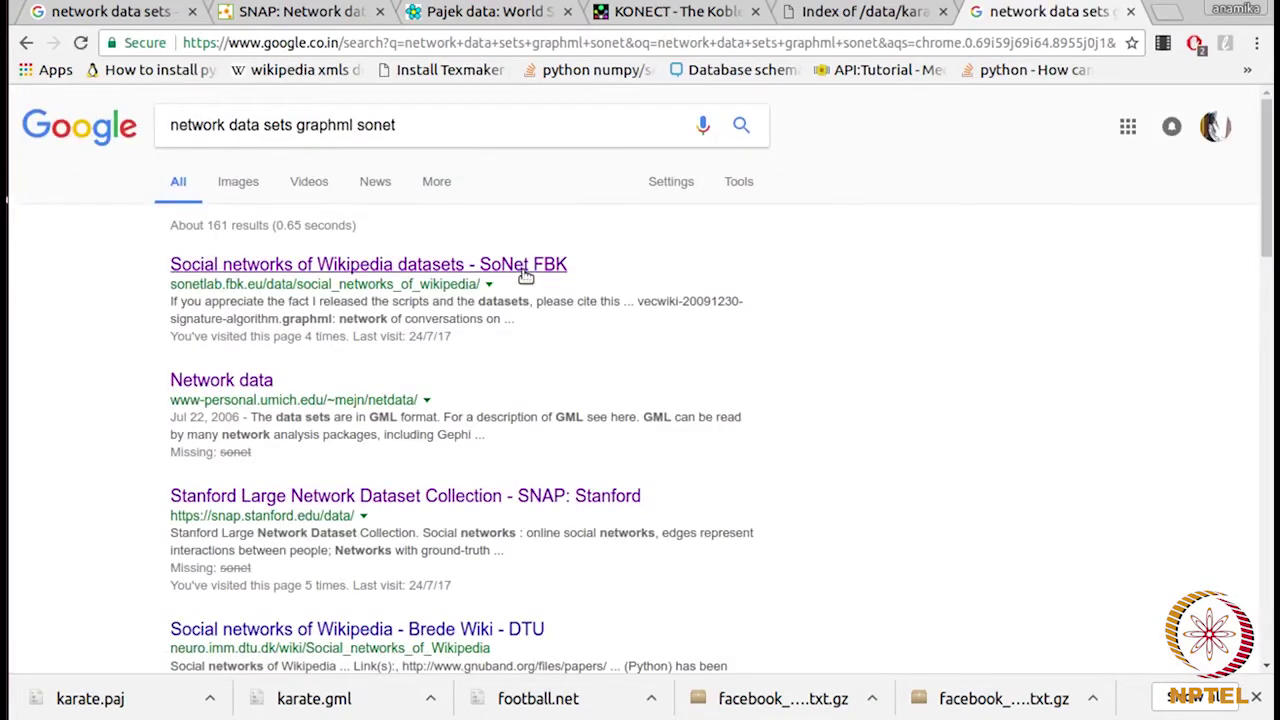
# Step: Open the SoNet Wikipedia datasets page and review its Venetian Wikipedia graphml networks
pyautogui.click(530, 266)
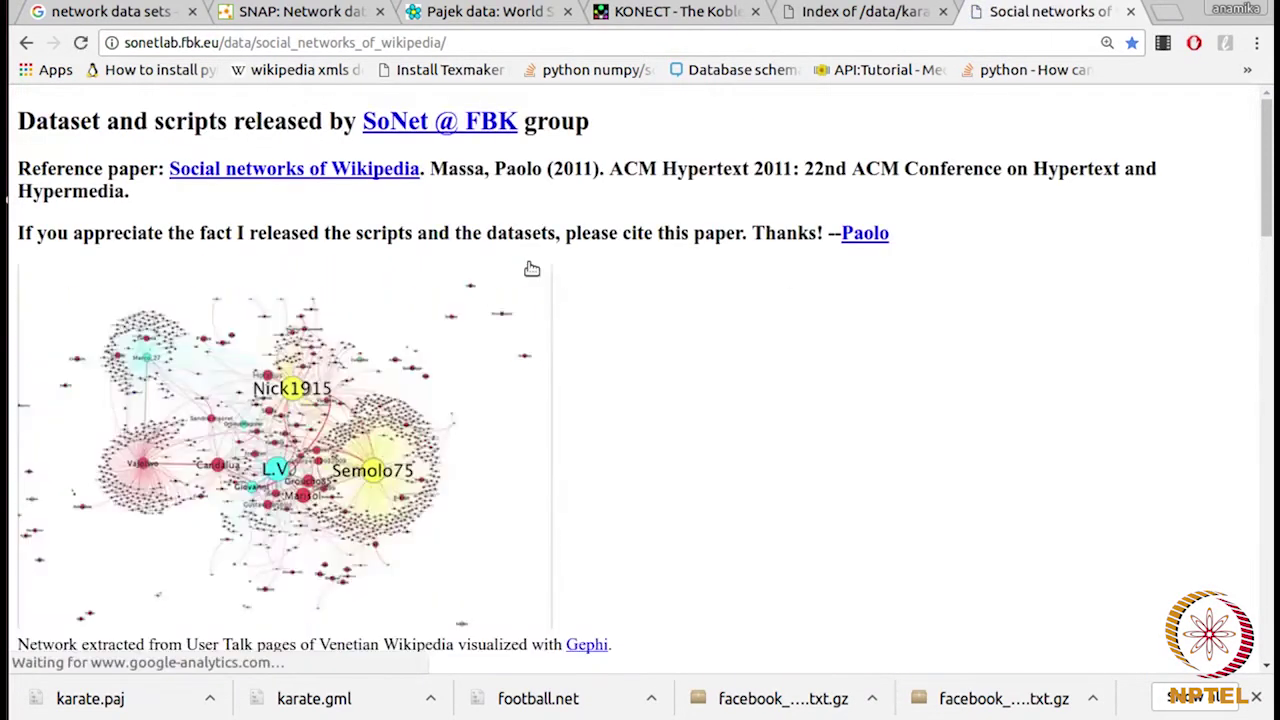
pyautogui.scroll(-10, 603, 260)
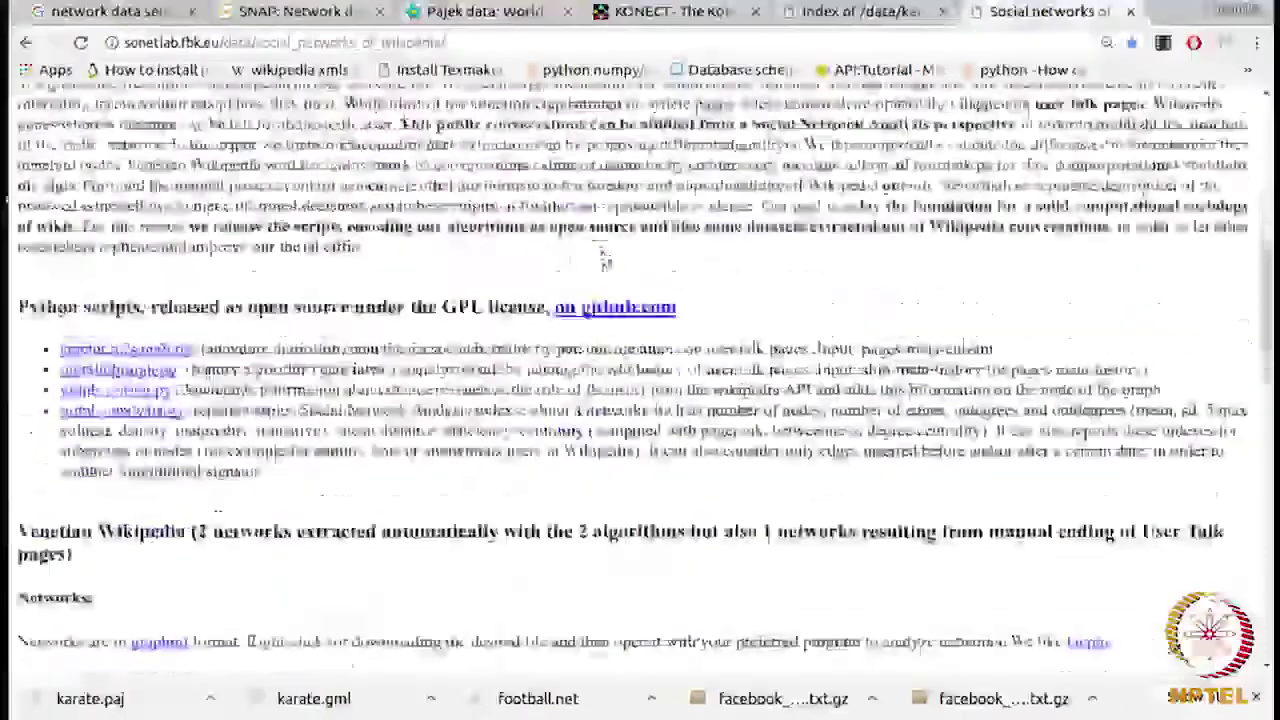
pyautogui.scroll(-1, 605, 258)
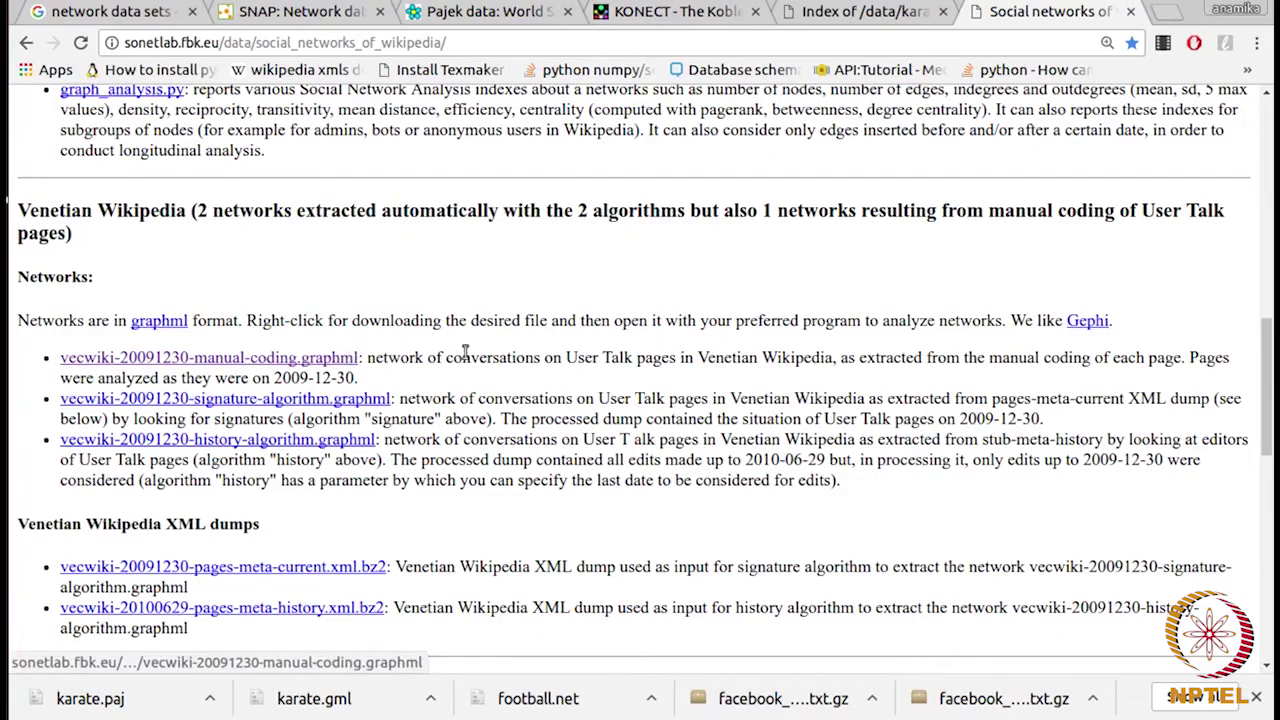
pyautogui.scroll(-5, 465, 358)
pyautogui.scroll(-5, 465, 358)
pyautogui.scroll(8, 465, 358)
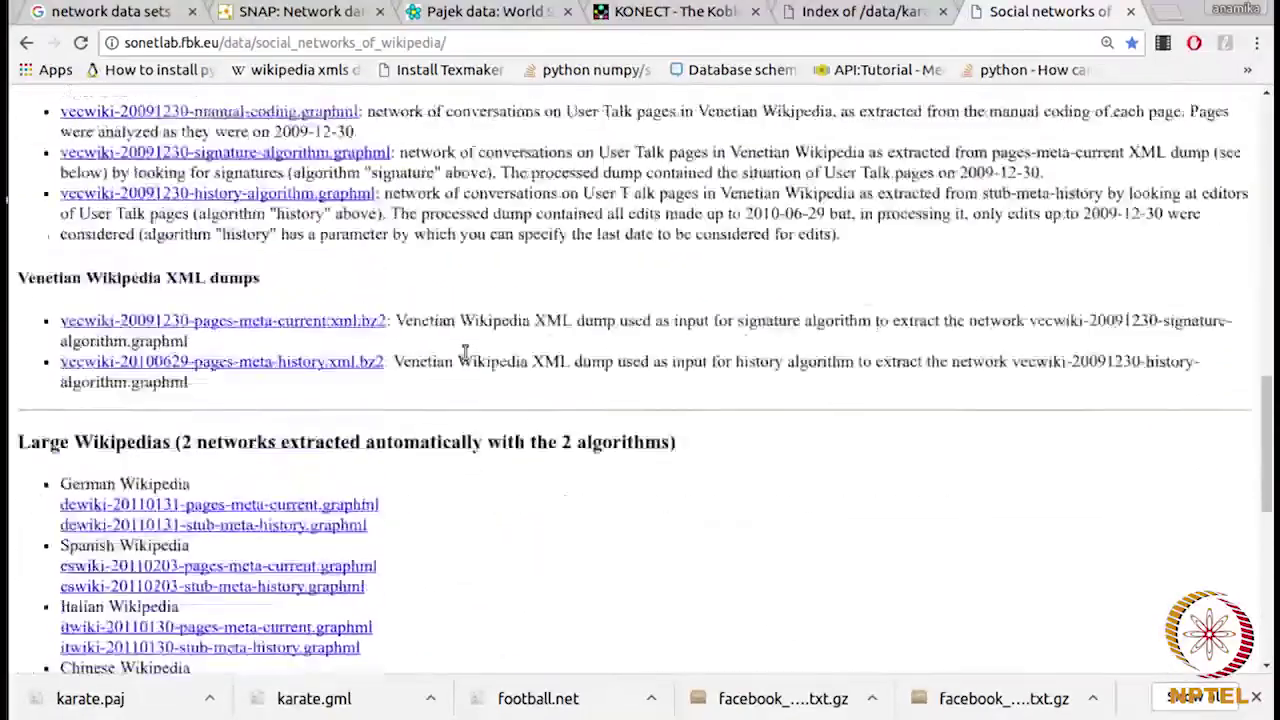
pyautogui.scroll(2, 465, 358)
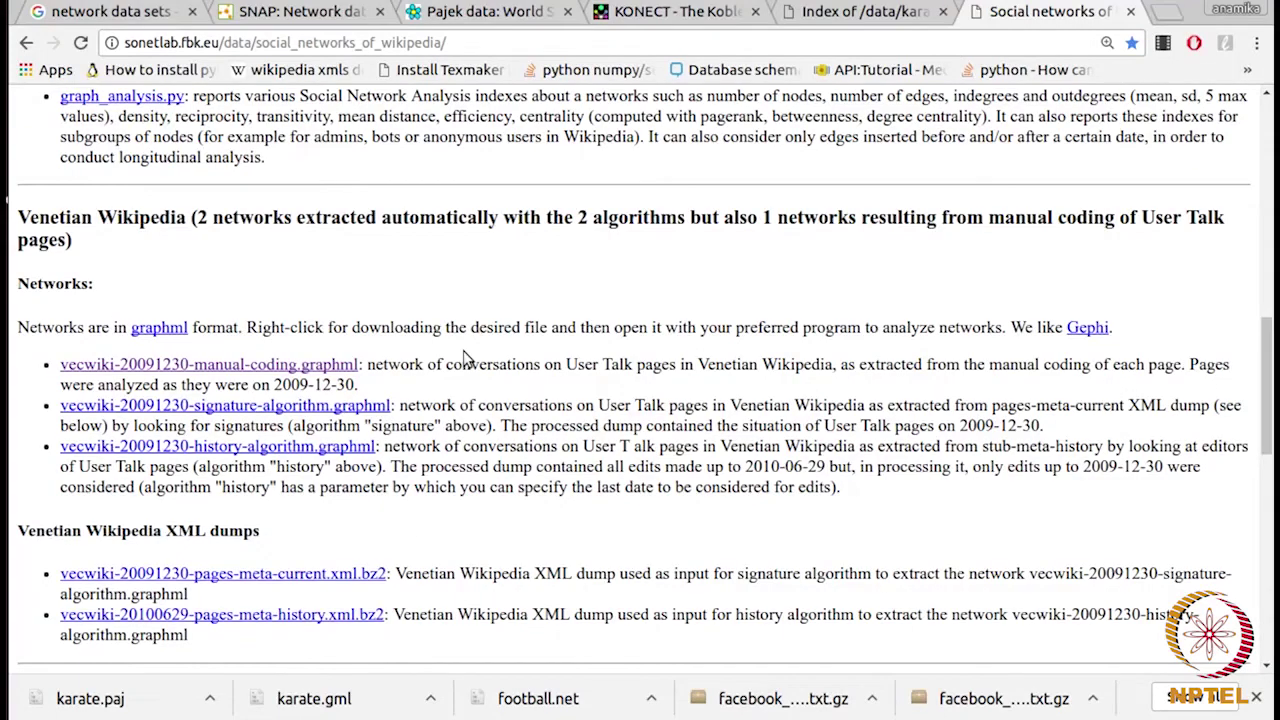
pyautogui.scroll(-1, 465, 358)
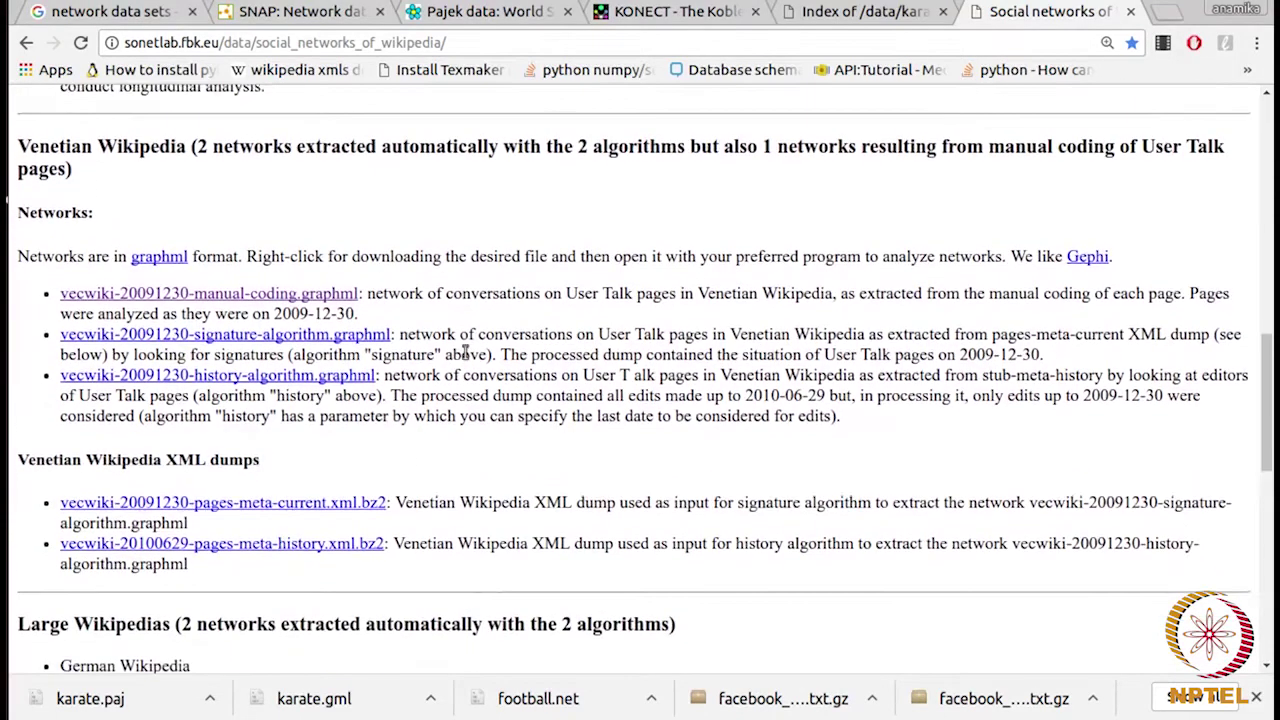
pyautogui.hotkey('ctrl', 't')
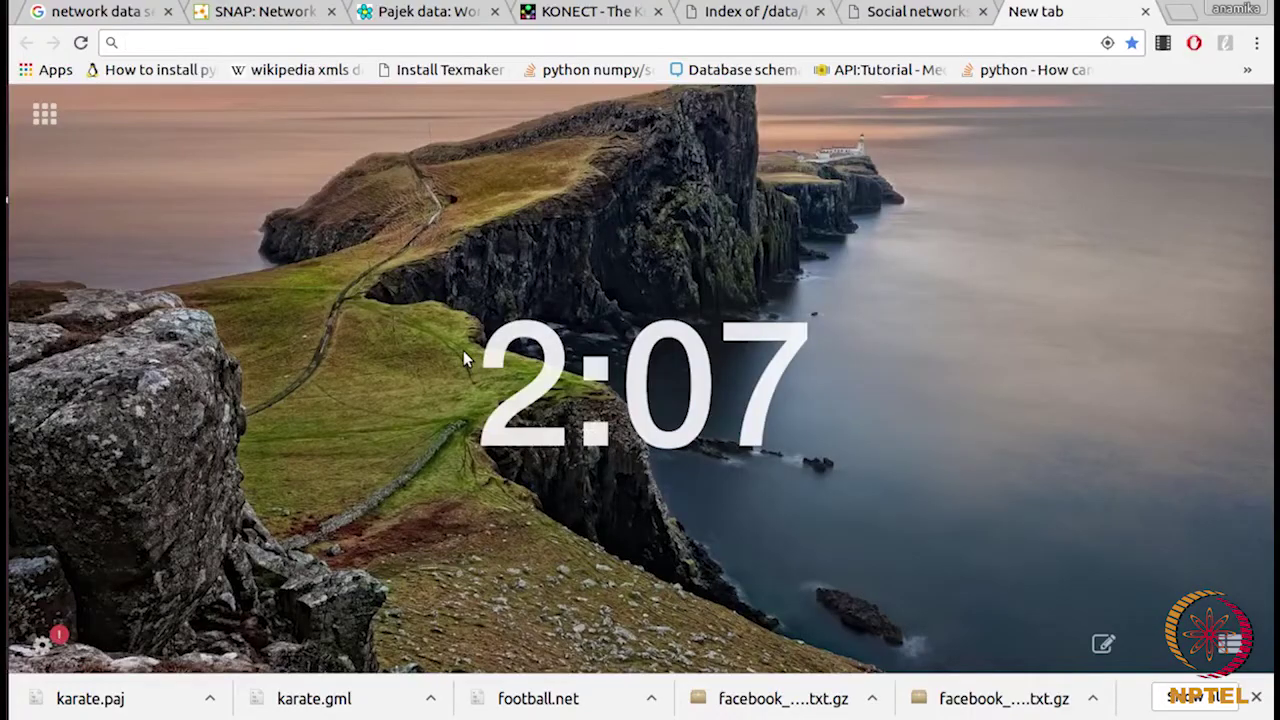
# Step: Search for 'network data sets gexf' and open the gephi Datasets wiki on GitHub
pyautogui.write('network')
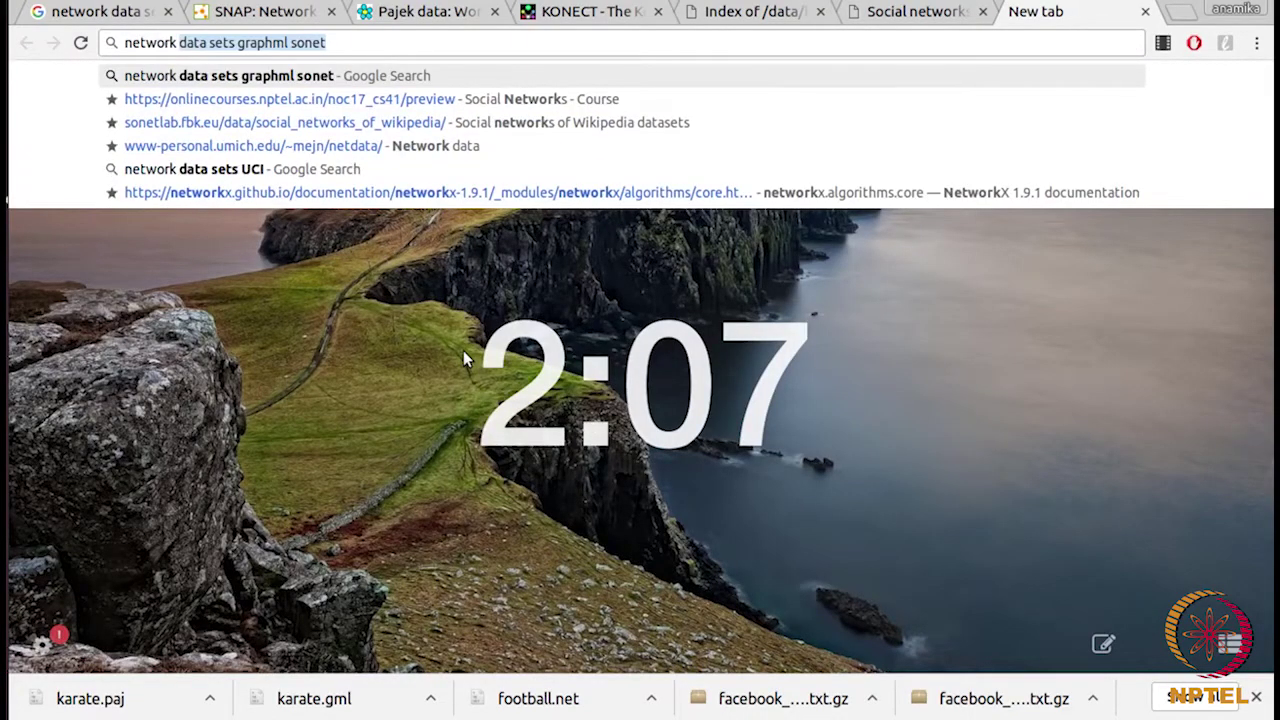
pyautogui.write(' data sets gexf')
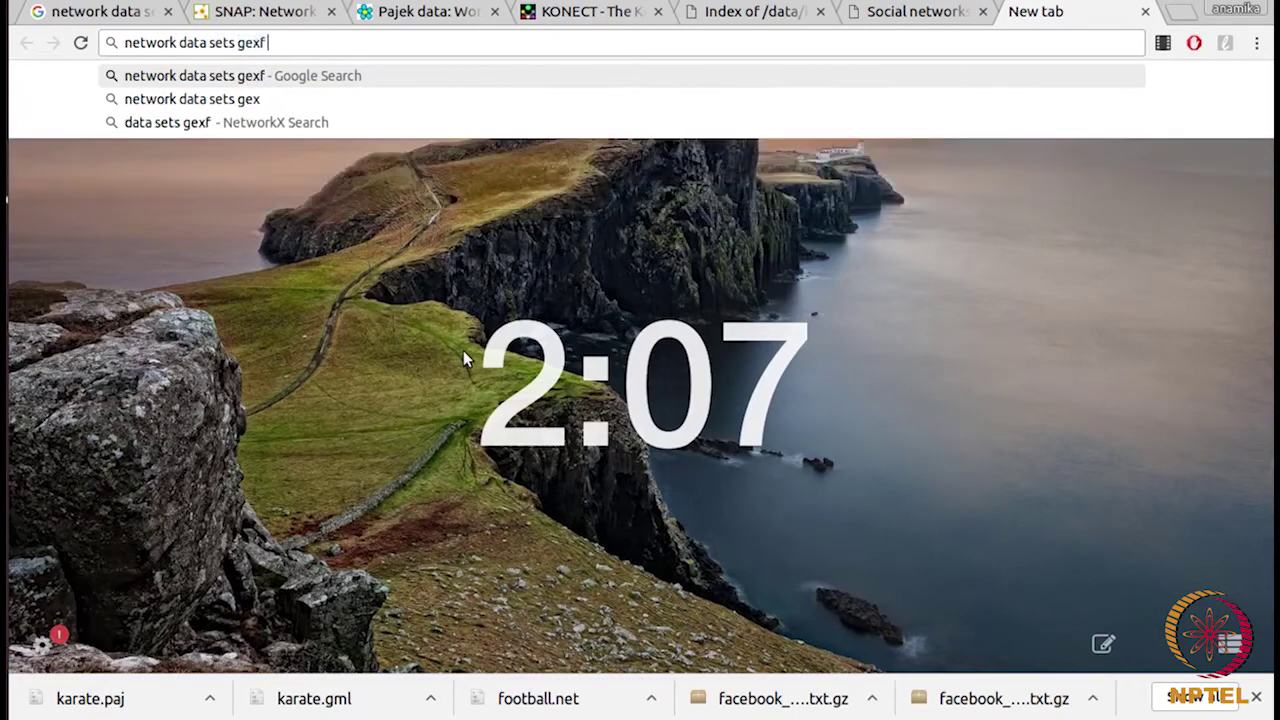
pyautogui.press('Return')
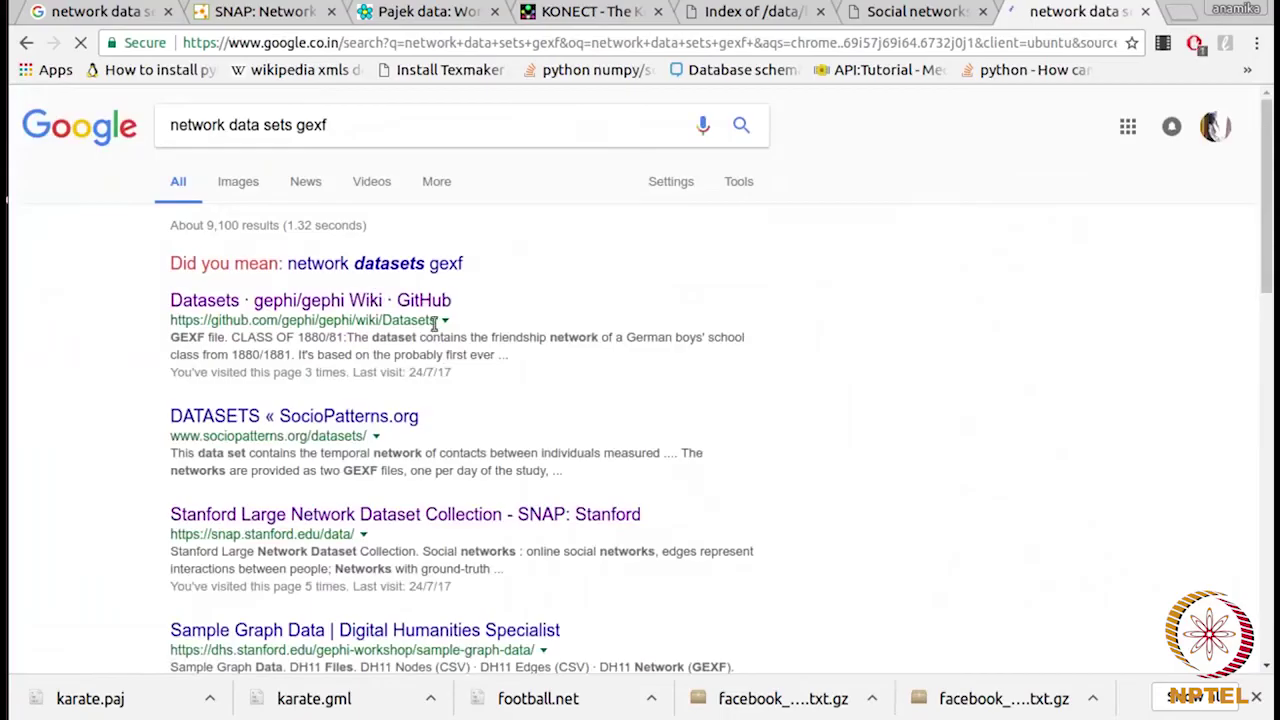
pyautogui.click(437, 306)
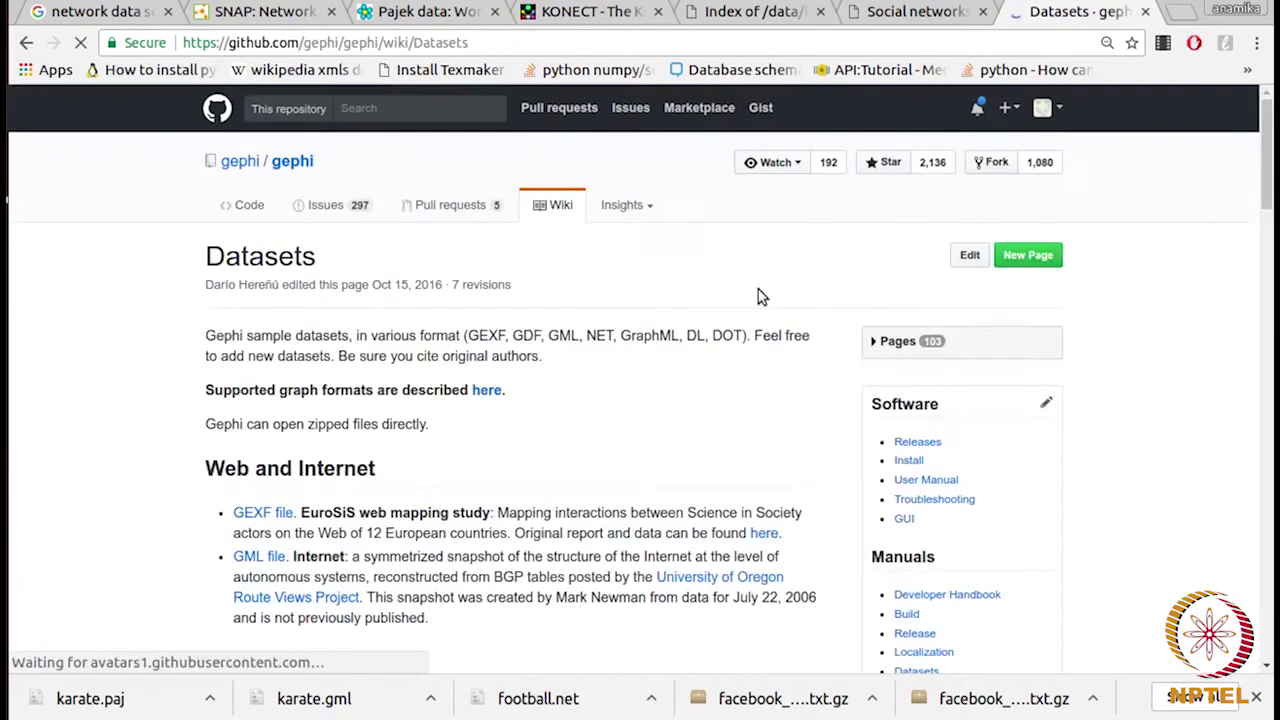
# Step: Browse the wiki's GEXF, GML and NET sample datasets, then return to the Files window
pyautogui.scroll(-5, 760, 292)
pyautogui.scroll(-10, 760, 290)
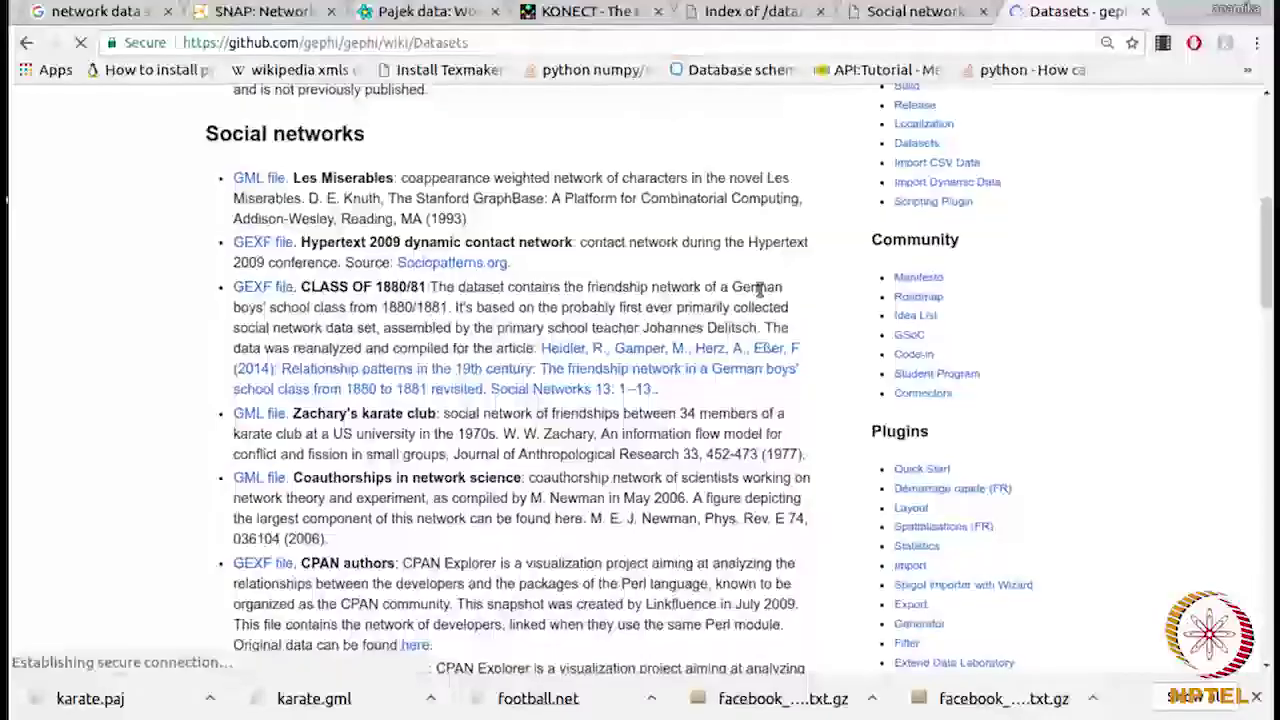
pyautogui.scroll(2, 760, 290)
pyautogui.scroll(-2, 760, 292)
pyautogui.scroll(-6, 760, 294)
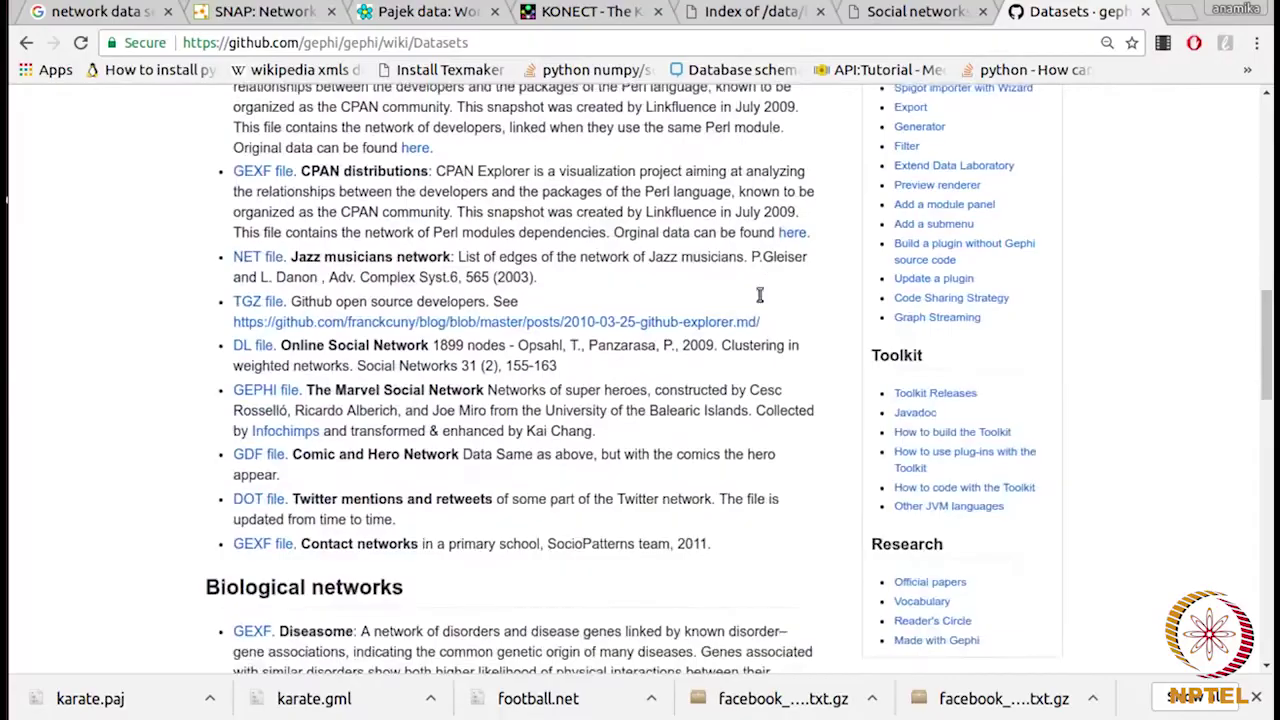
pyautogui.scroll(20, 762, 297)
pyautogui.scroll(-5, 760, 300)
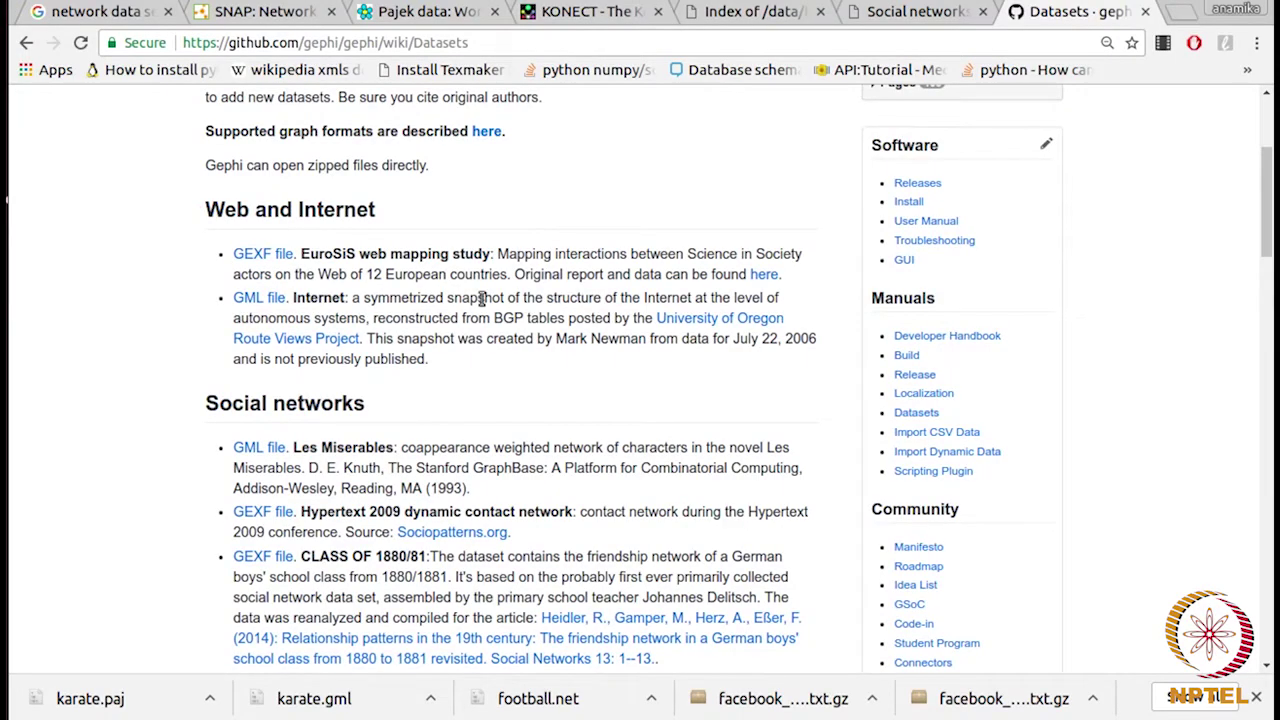
pyautogui.hotkey('alt', 'Tab')
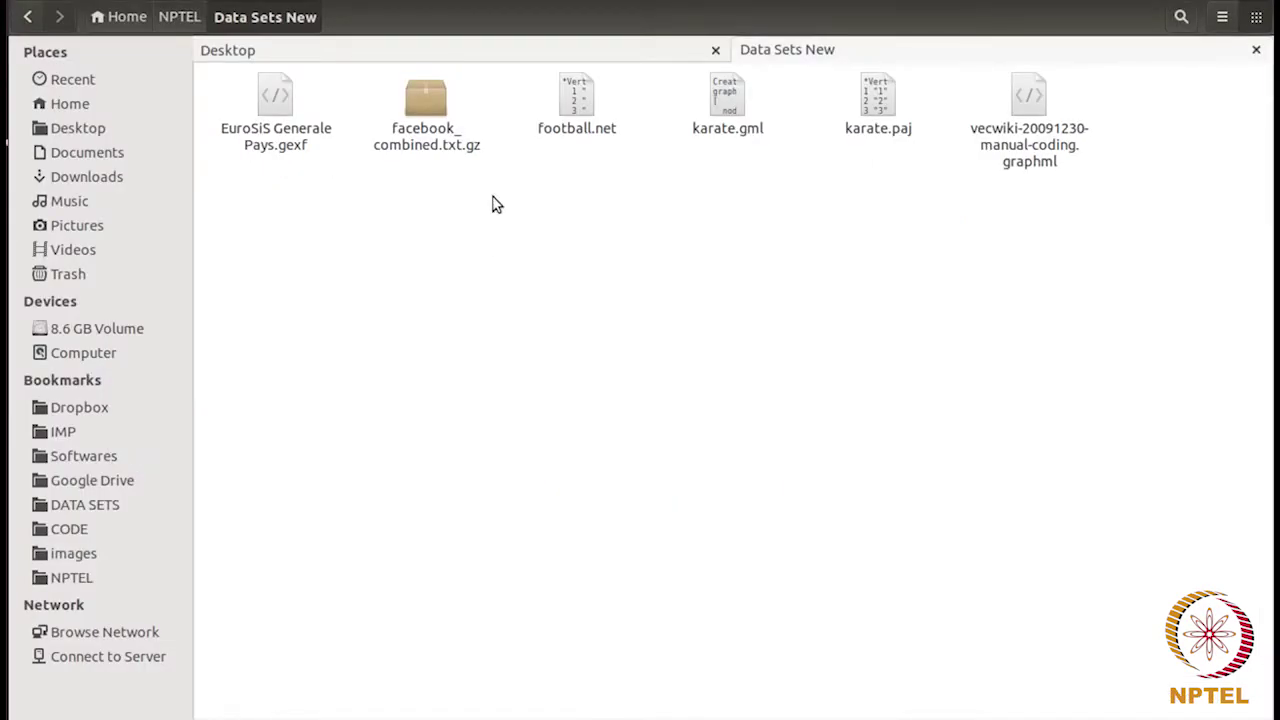
# Step: Extract facebook_combined.txt.gz into Data Sets New and delete the archive
pyautogui.click(436, 146)
pyautogui.rightClick(438, 145)
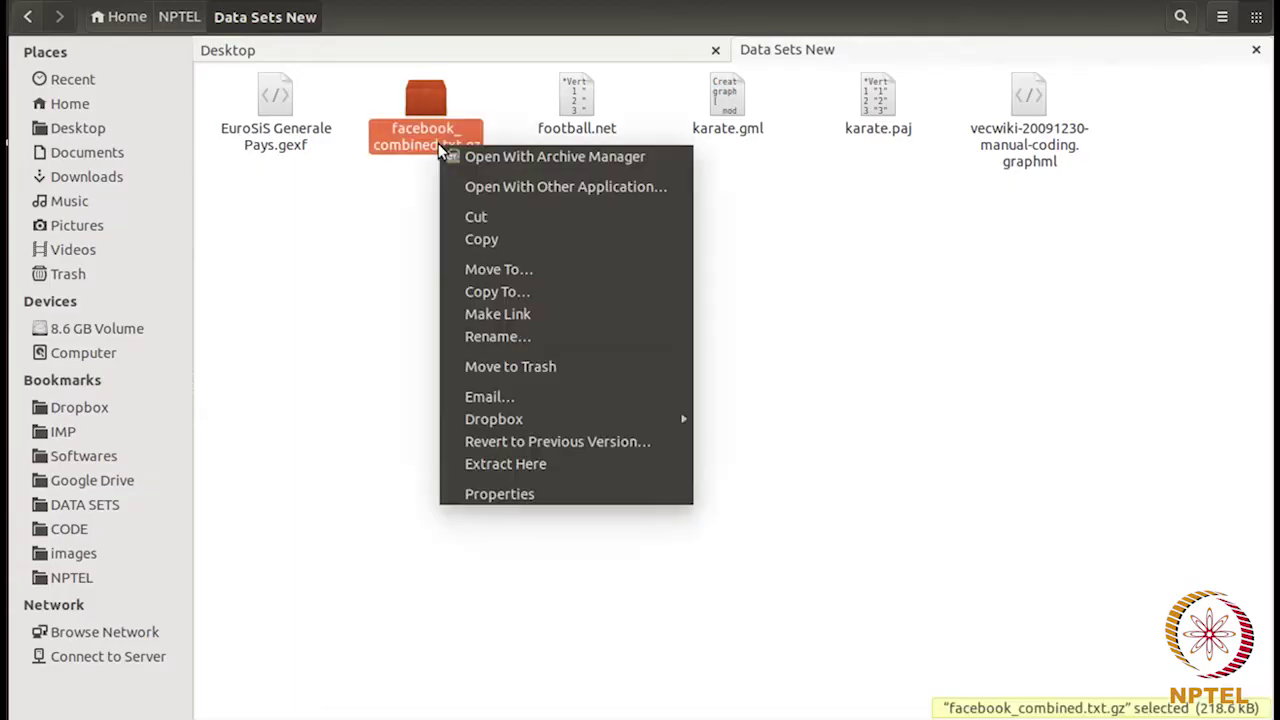
pyautogui.click(503, 465)
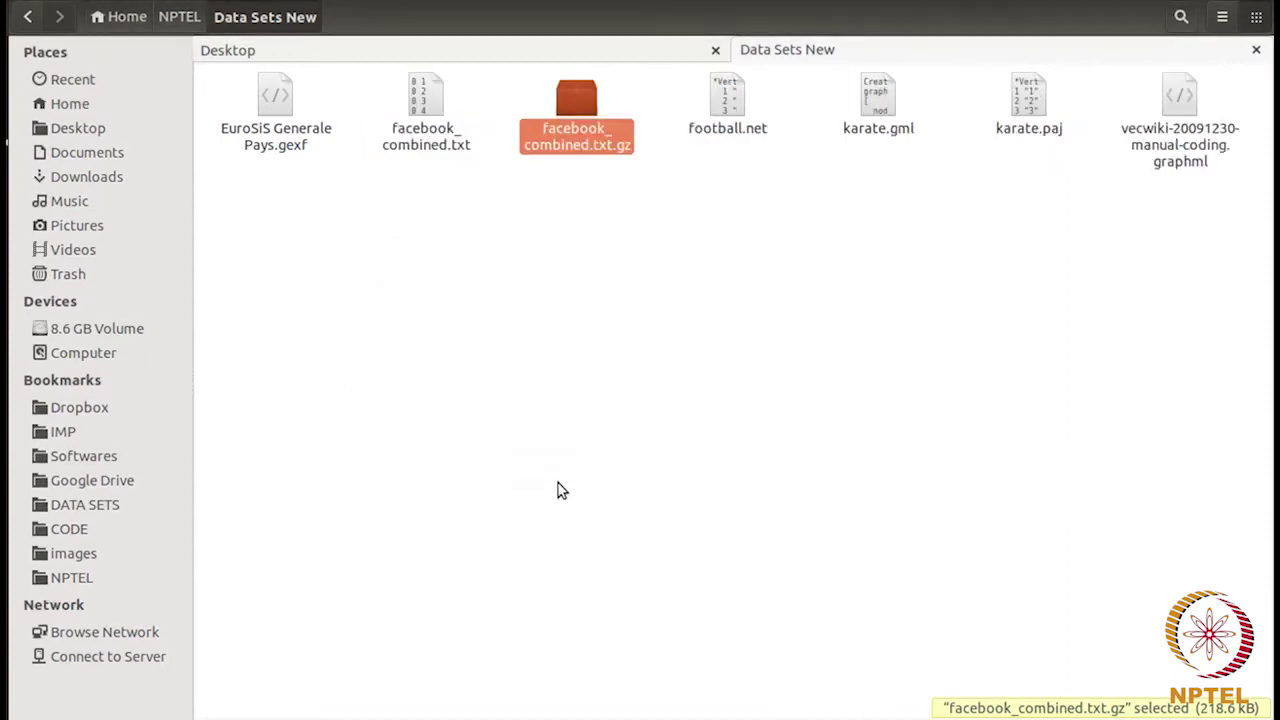
pyautogui.press('Delete')
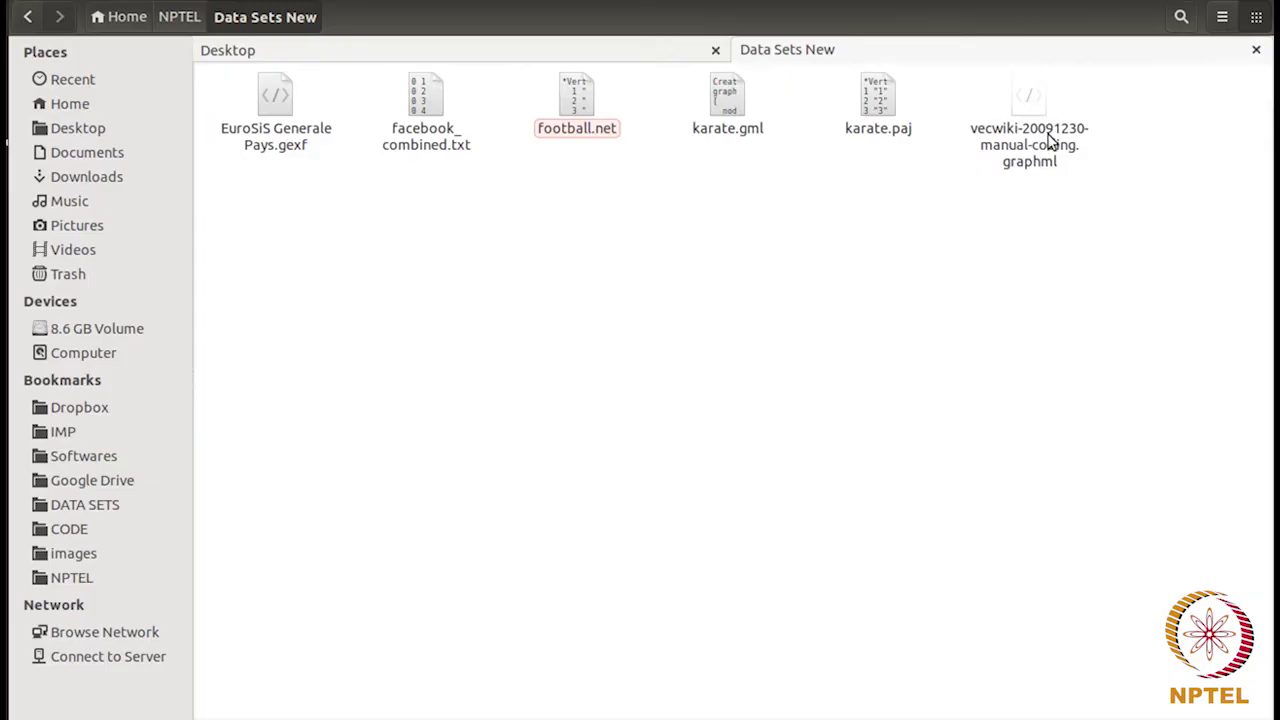
pyautogui.click(920, 206)
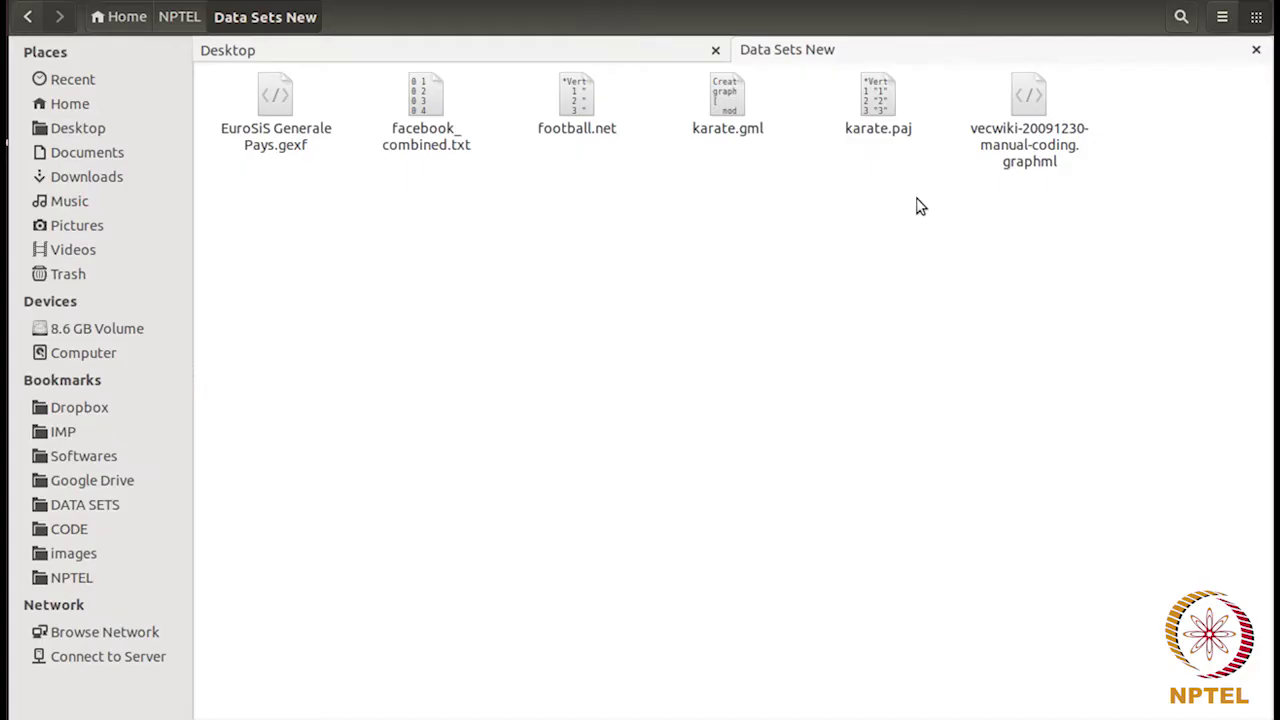
# Step: Review facebook_combined.txt's node-pair edge list in gedit, then select football.net in Files
pyautogui.click(432, 130)
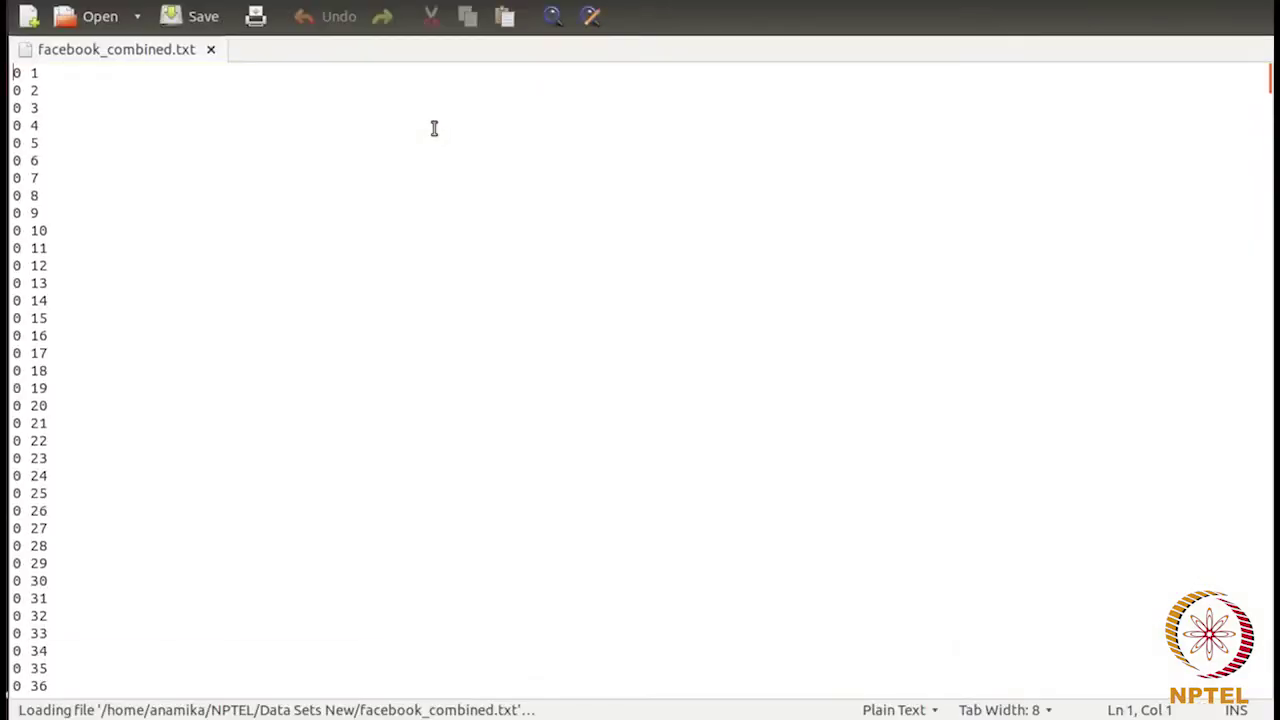
pyautogui.scroll(-1, 165, 146)
pyautogui.scroll(1, 165, 146)
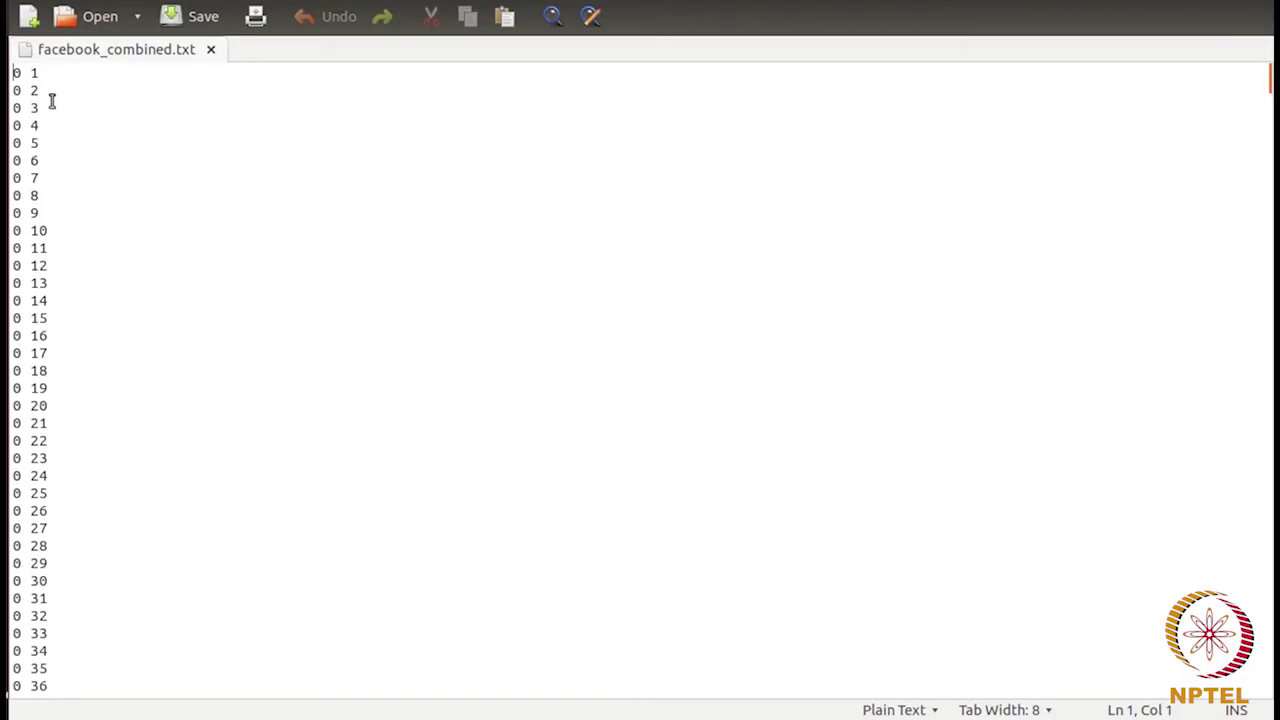
pyautogui.scroll(-20, 52, 110)
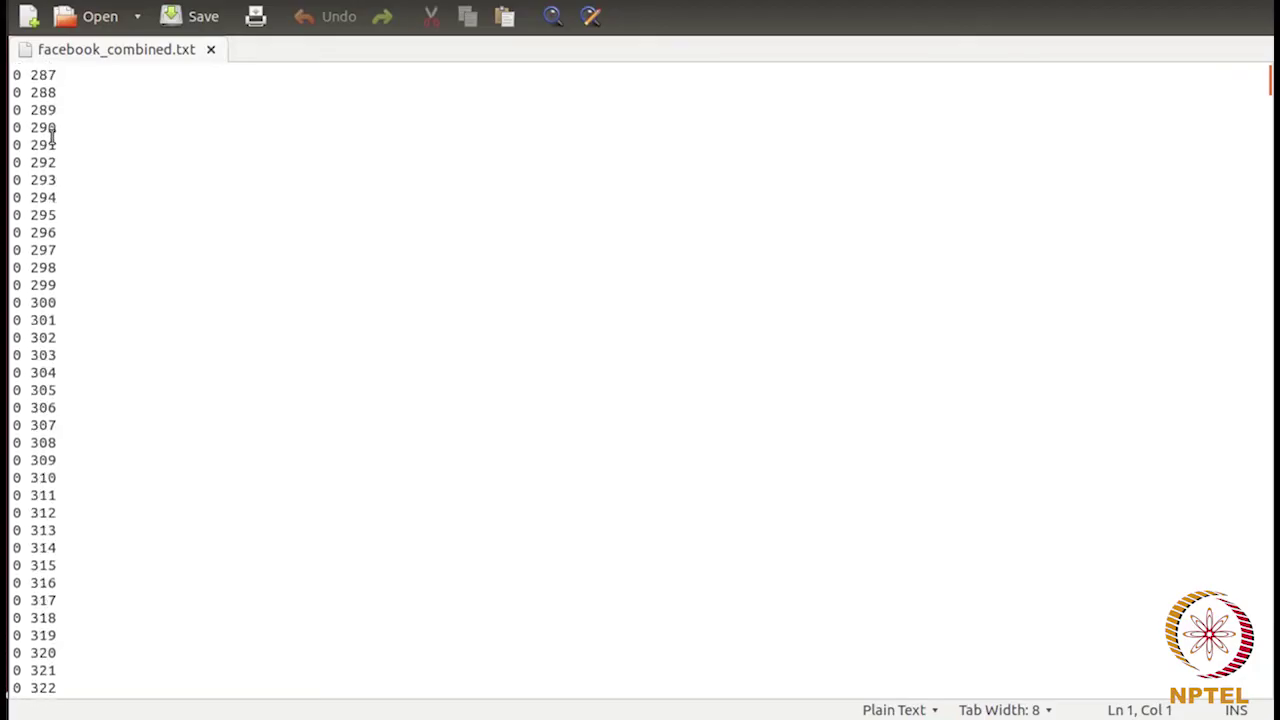
pyautogui.hotkey('alt', 'Tab')
pyautogui.press('Right')
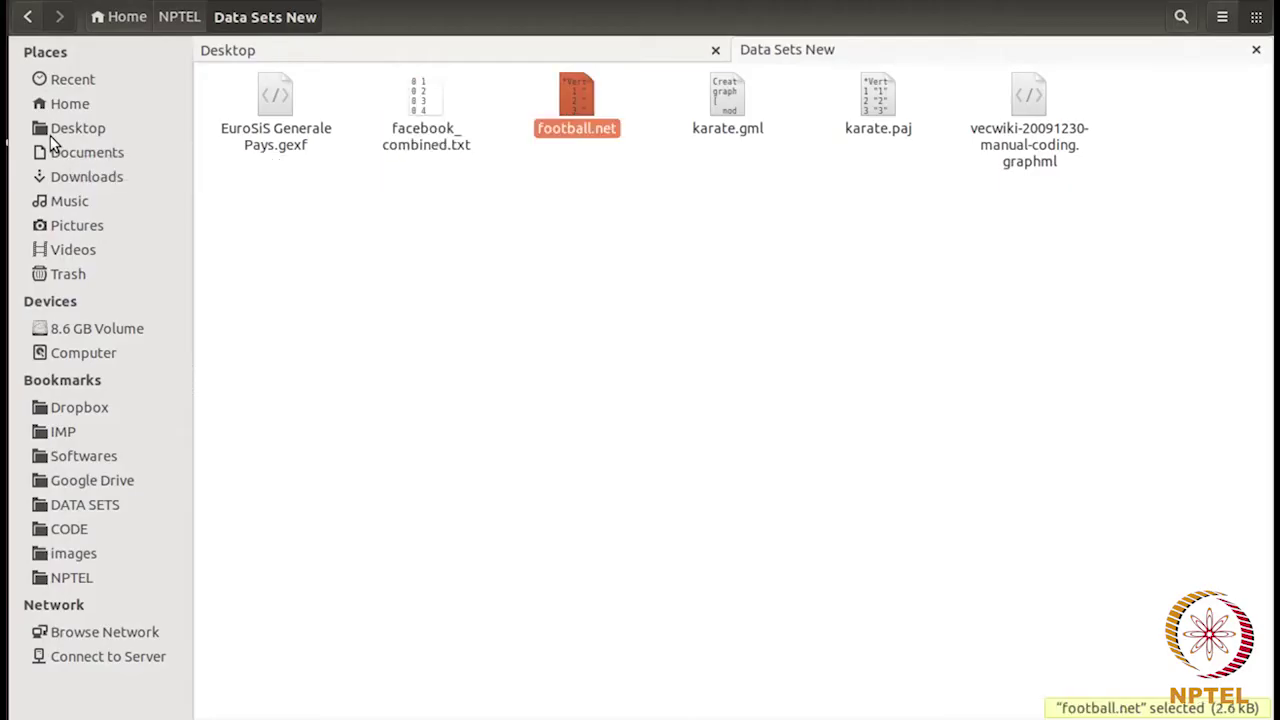
# Step: Open football.net, highlight its 35 vertex count, and review the weighted *Arcs list
pyautogui.press('Return')
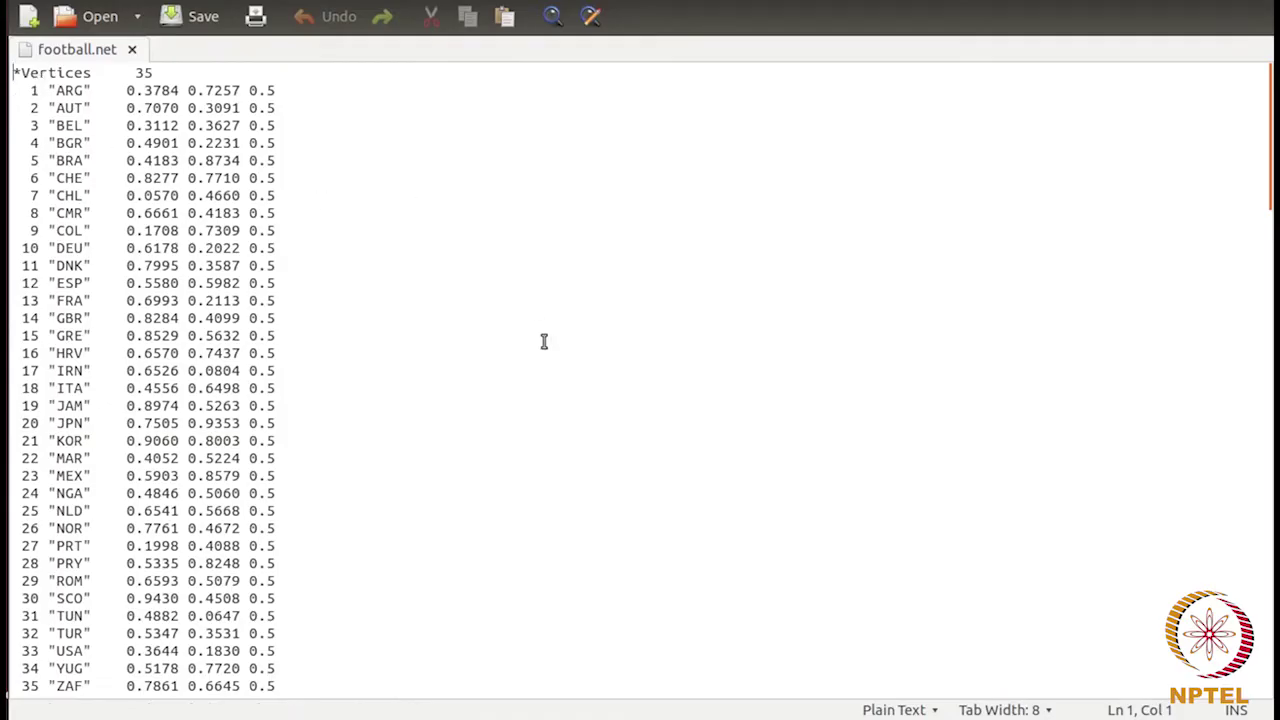
pyautogui.moveTo(135, 72); pyautogui.dragTo(157, 71)
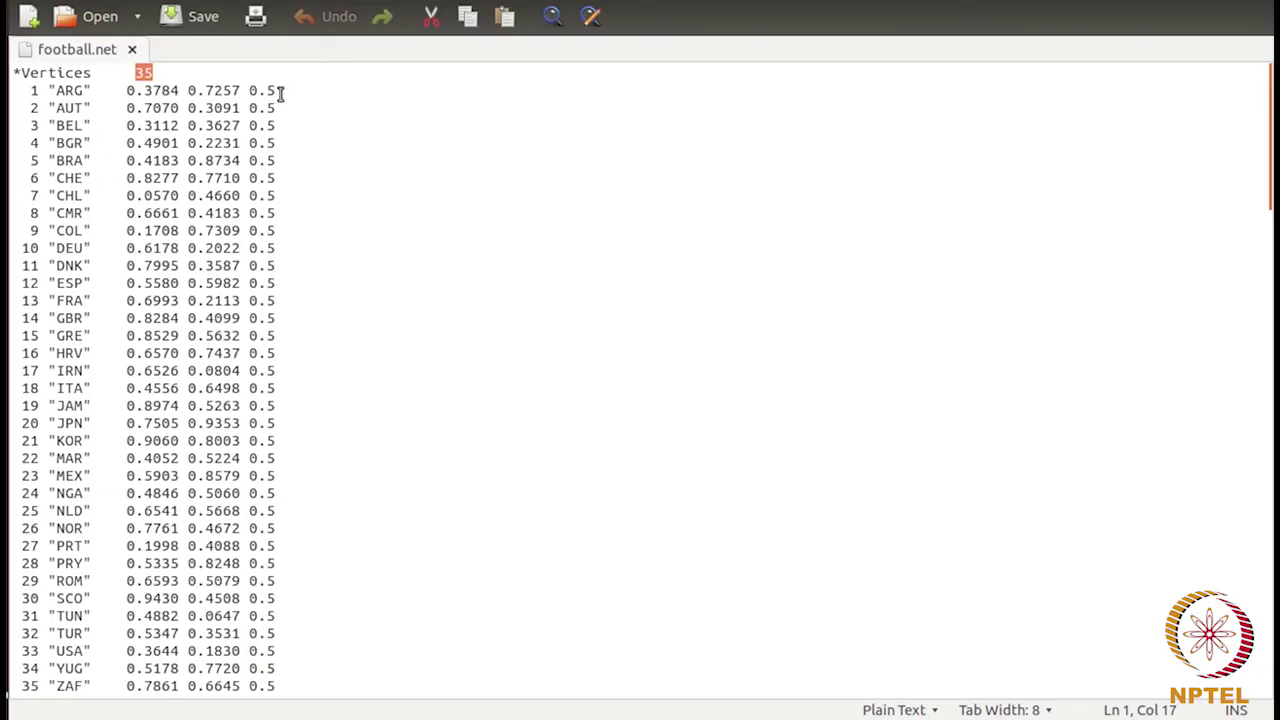
pyautogui.scroll(-12, 280, 94)
pyautogui.scroll(6, 280, 94)
pyautogui.scroll(-1, 280, 94)
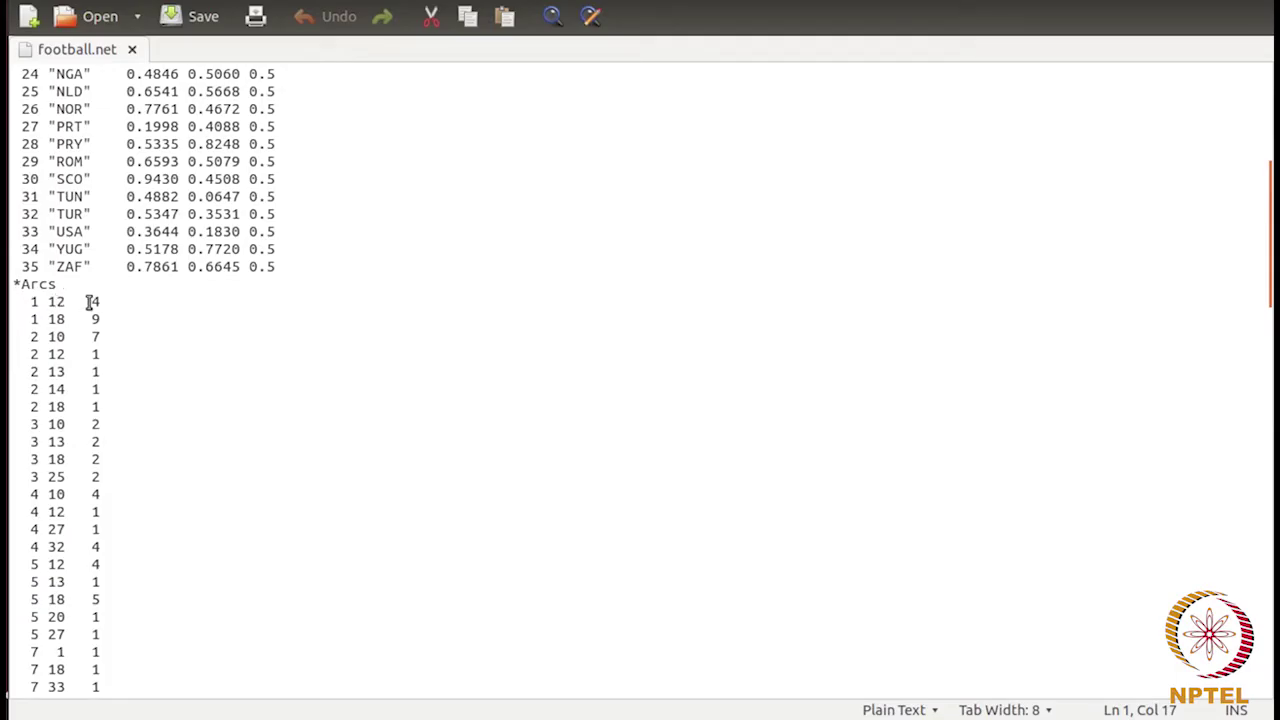
pyautogui.scroll(5, 289, 319)
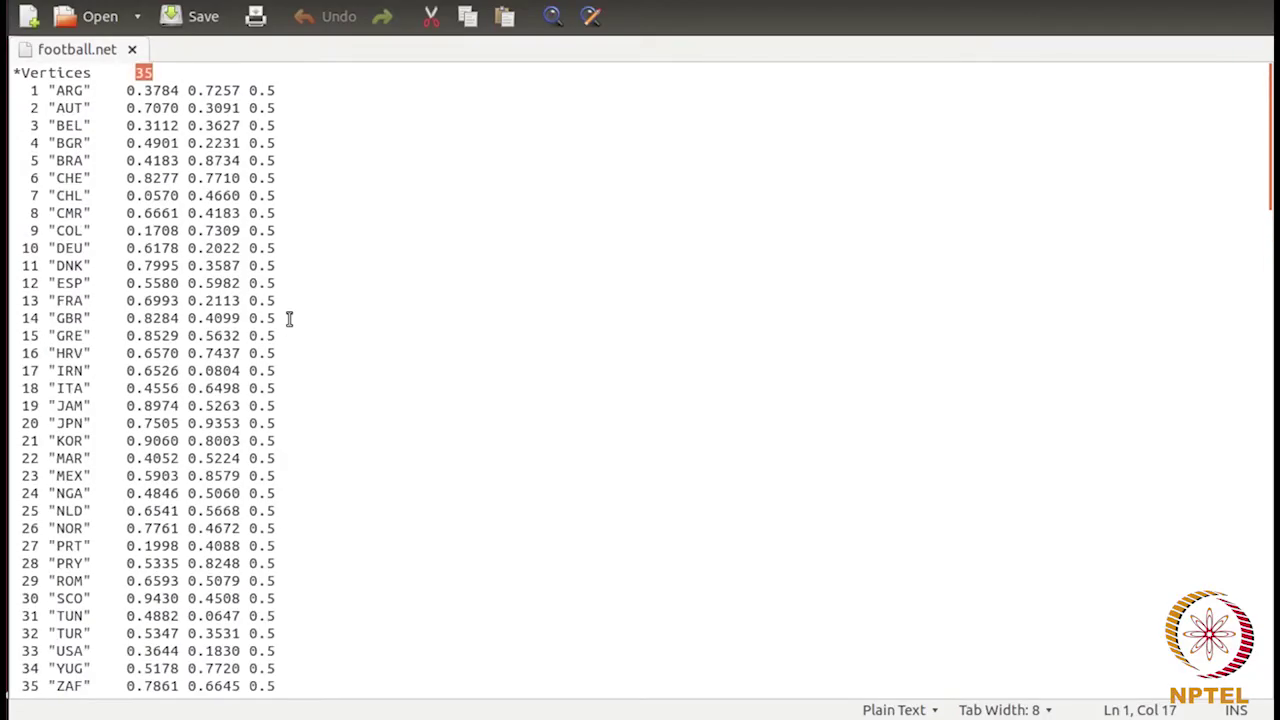
pyautogui.hotkey('ctrl', 'q')
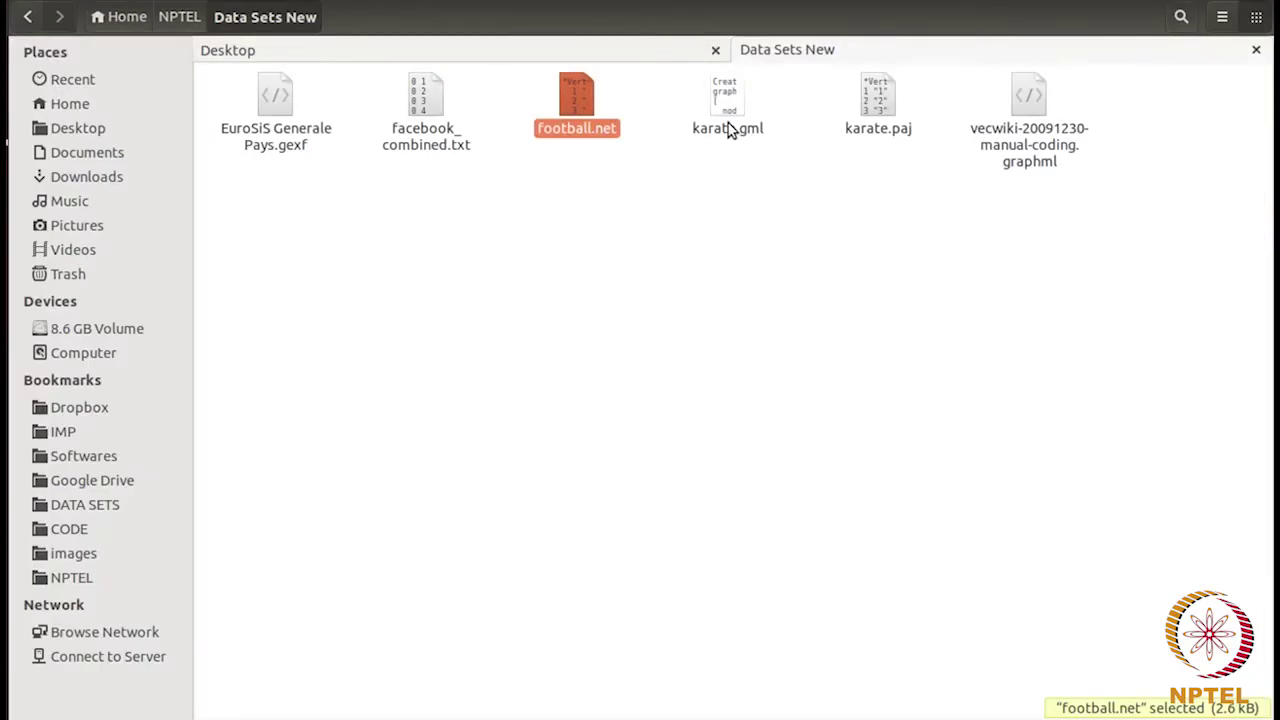